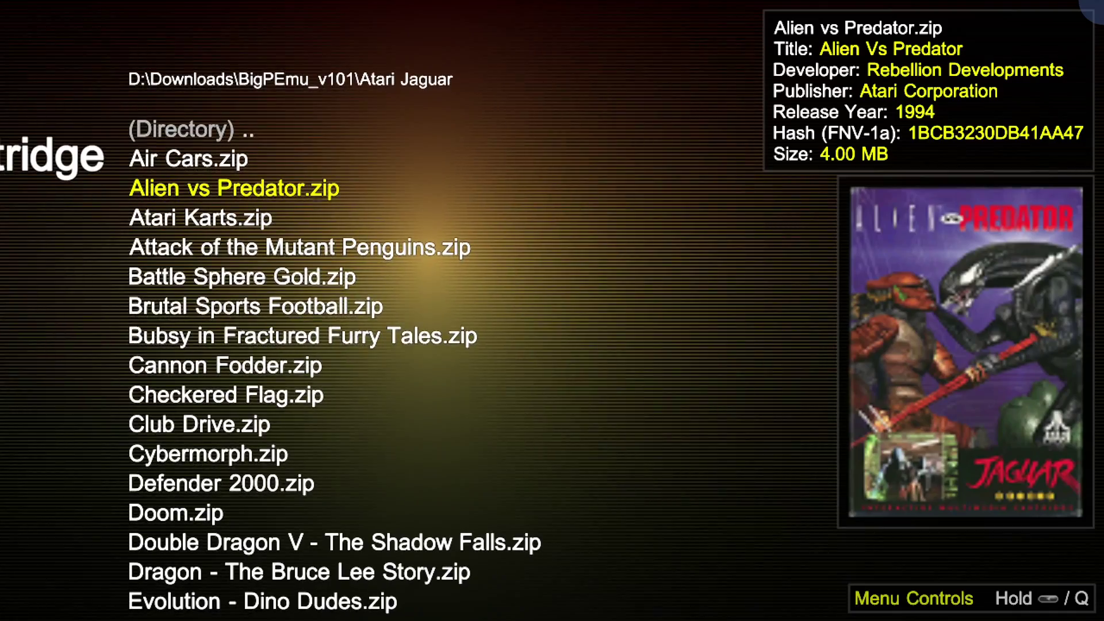
pyautogui.press('Down')
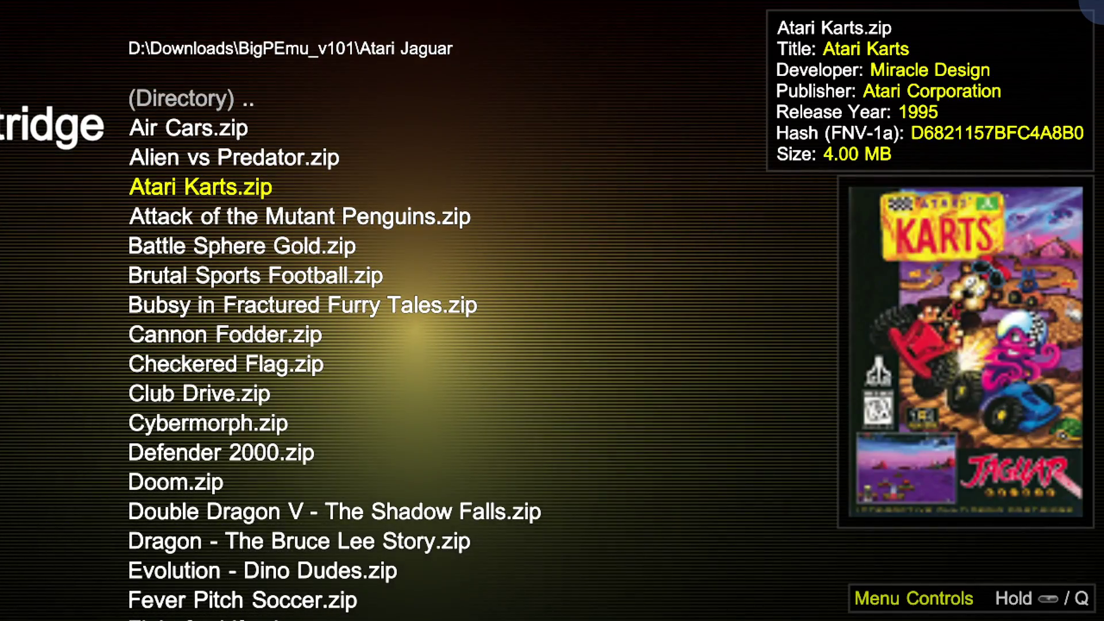
pyautogui.press('Down')
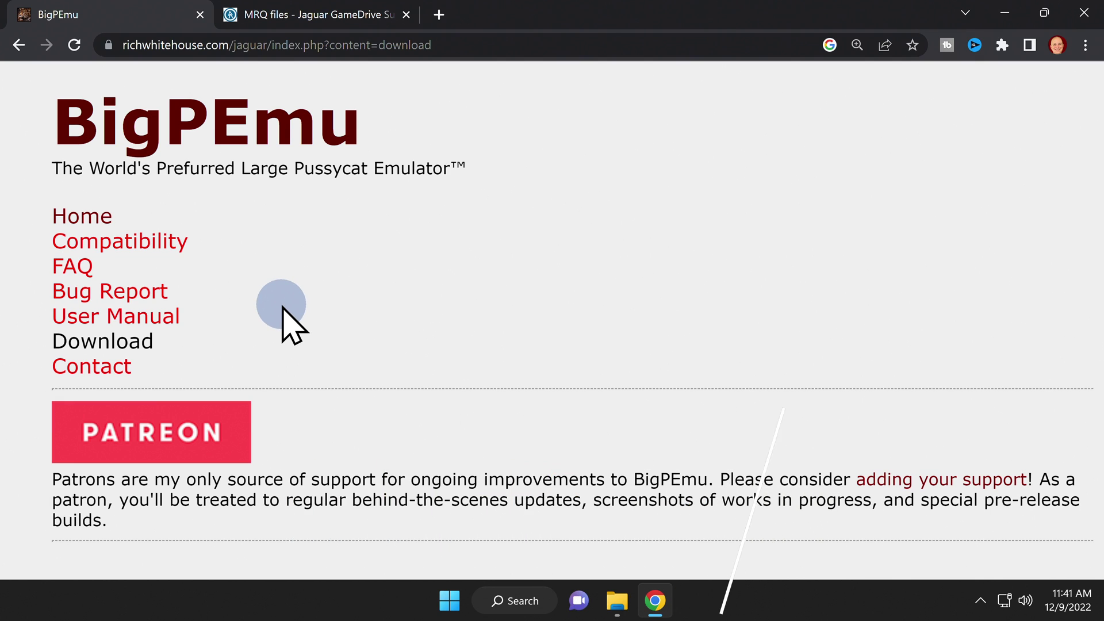
# Download the Windows (64-bit) build BigPEmu_v101.zip from the BigPEmu download page
pyautogui.click(148, 443)
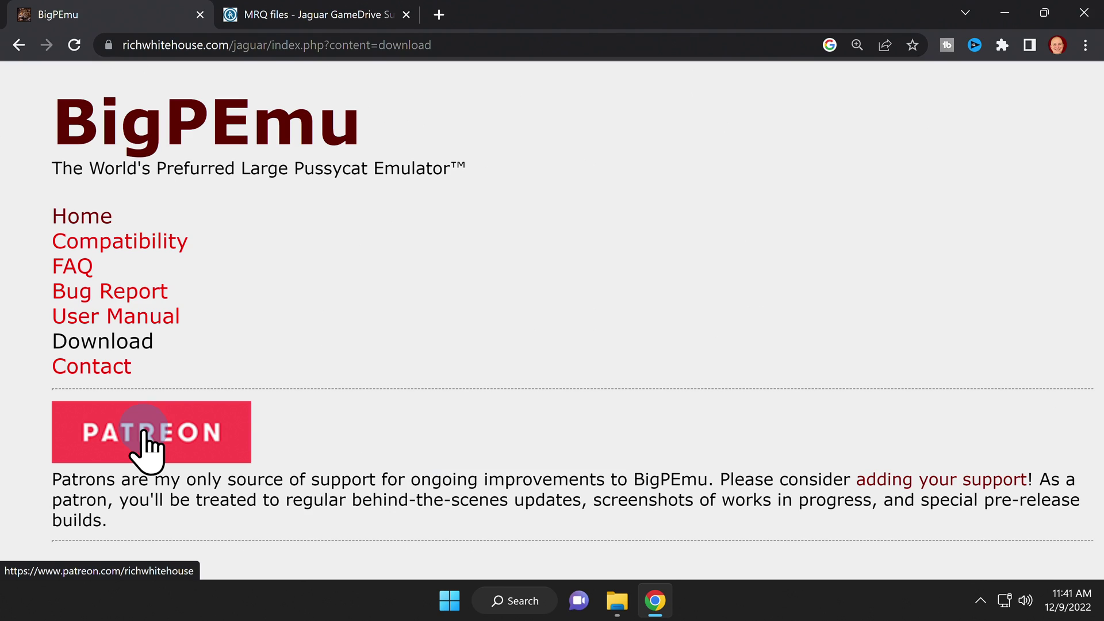
pyautogui.scroll(-10, 145, 445)
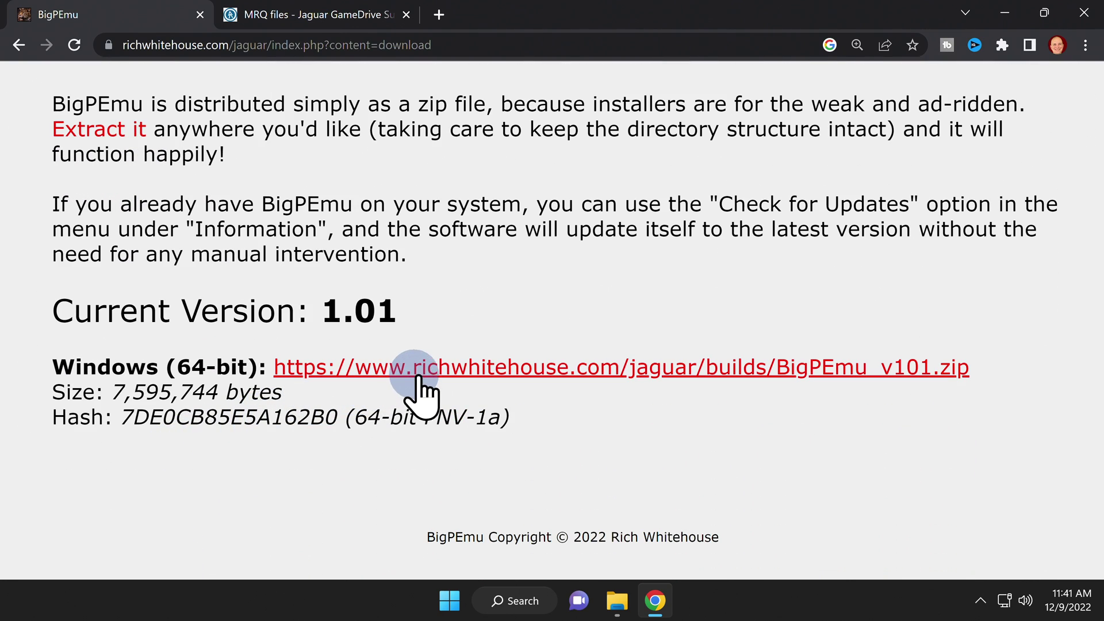
pyautogui.click(455, 372)
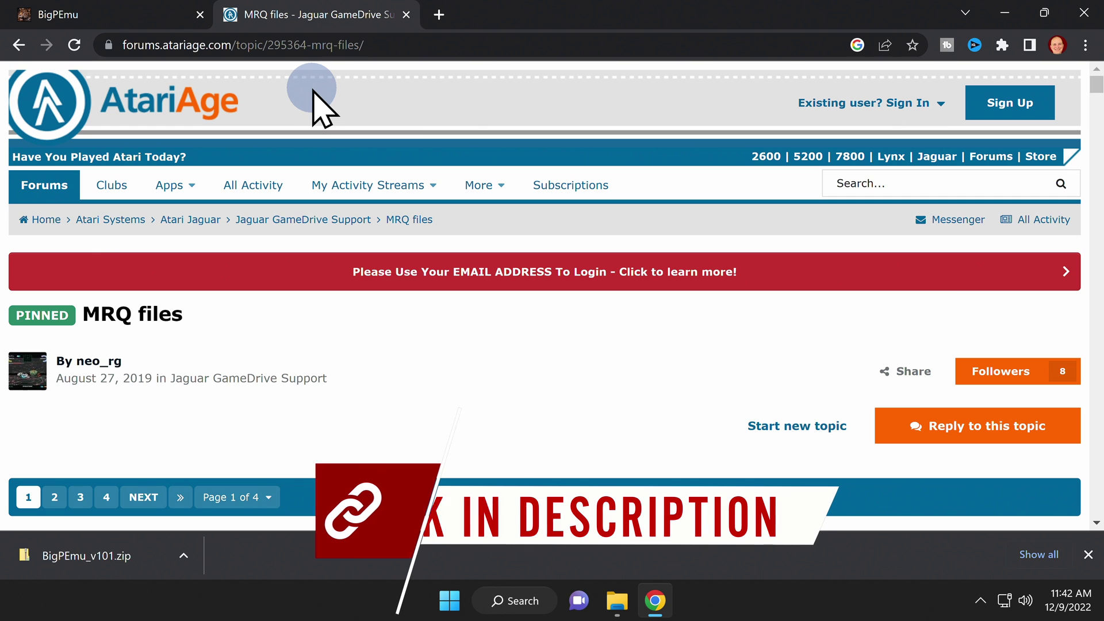
# Download the mrq files.zip attachment from the first post of the AtariAge "MRQ files" topic
pyautogui.scroll(-1, 312, 89)
pyautogui.scroll(-12, 314, 91)
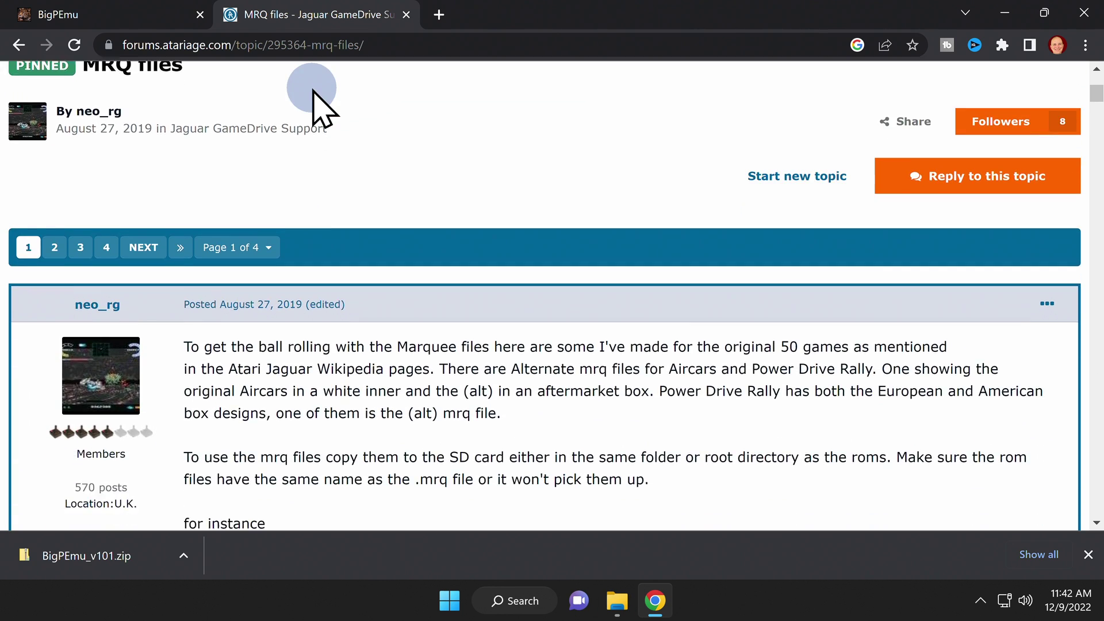
pyautogui.scroll(-1, 313, 92)
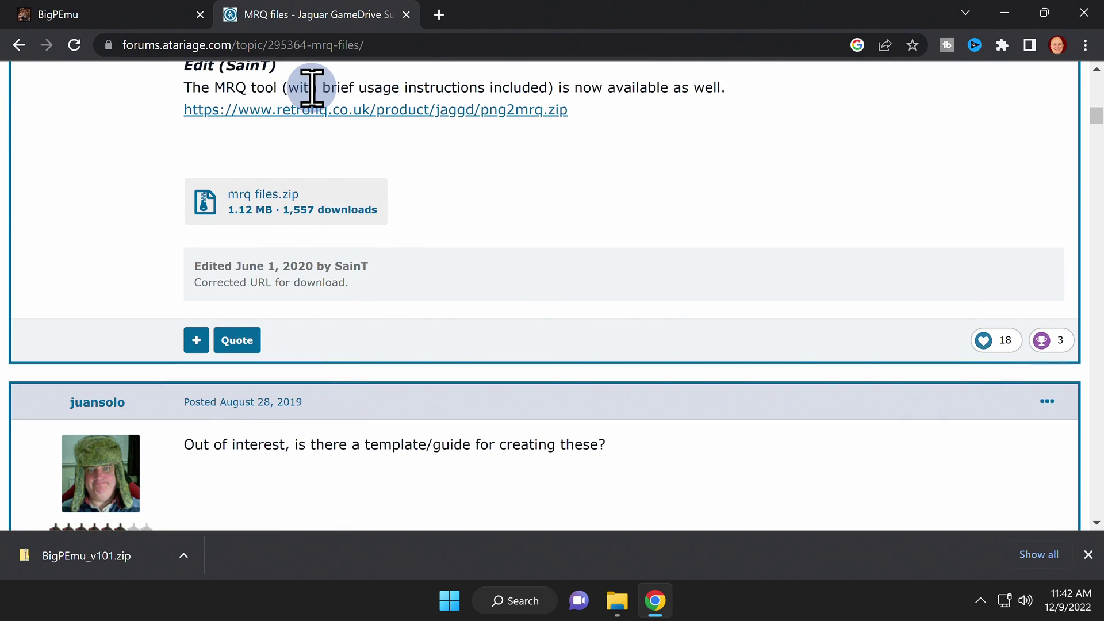
pyautogui.click(258, 197)
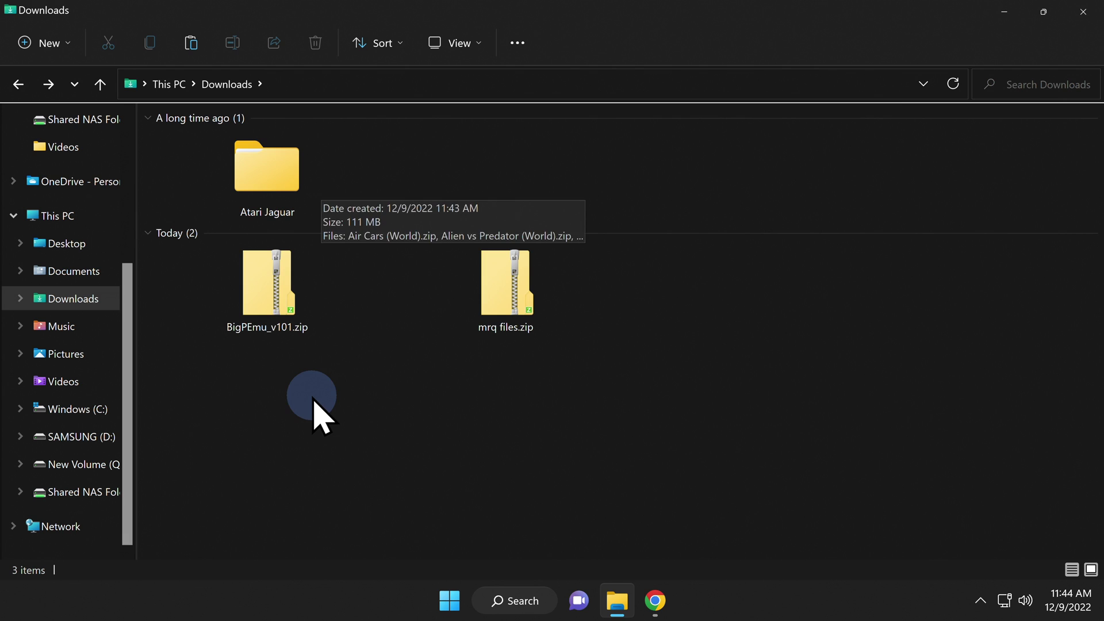
# Extract BigPEmu_v101.zip and mrq files.zip into their own folders in Downloads
pyautogui.rightClick(279, 303)
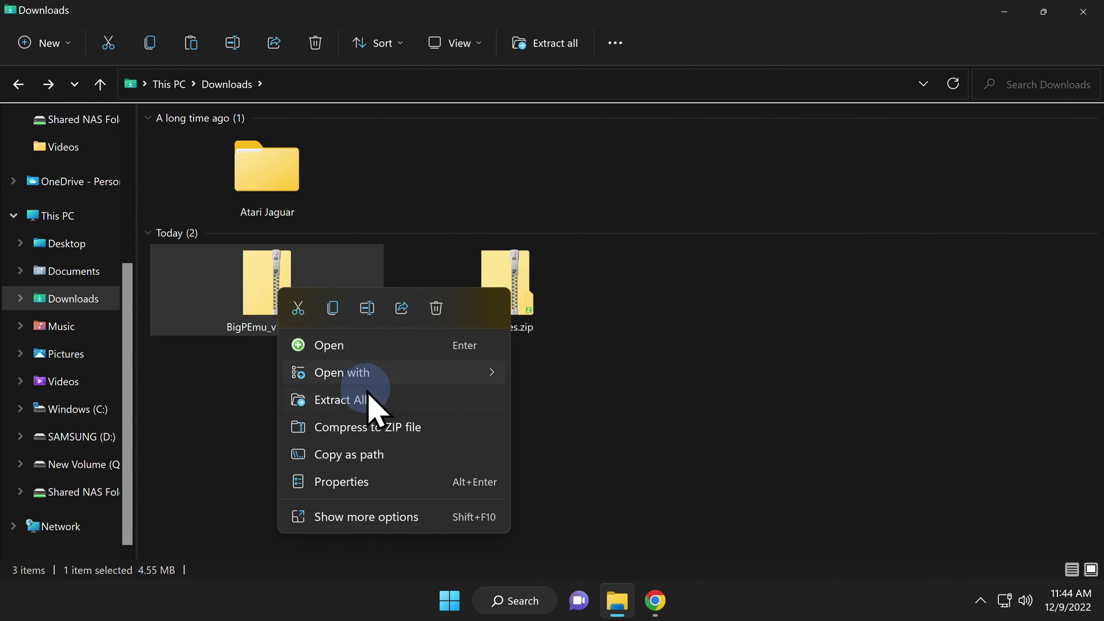
pyautogui.click(370, 402)
pyautogui.click(689, 472)
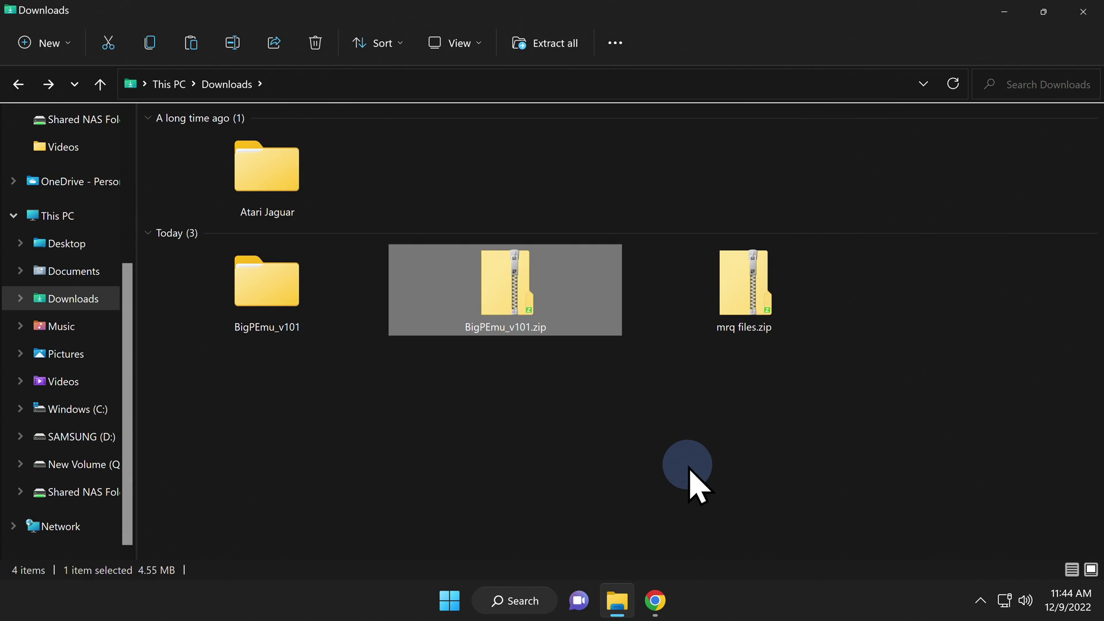
pyautogui.rightClick(760, 275)
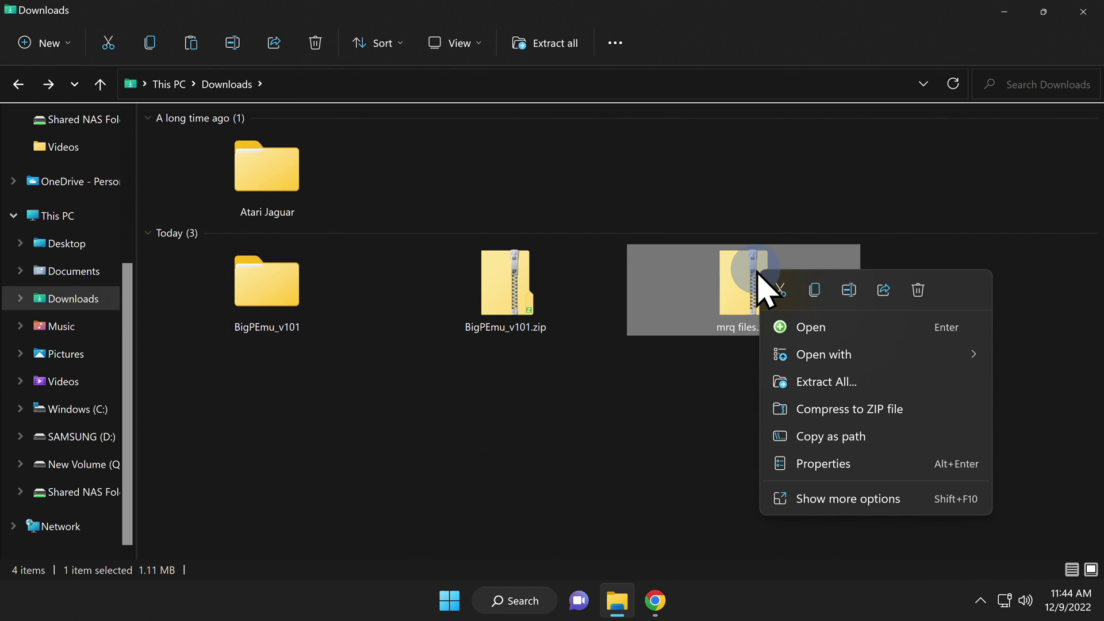
pyautogui.click(841, 382)
pyautogui.click(696, 473)
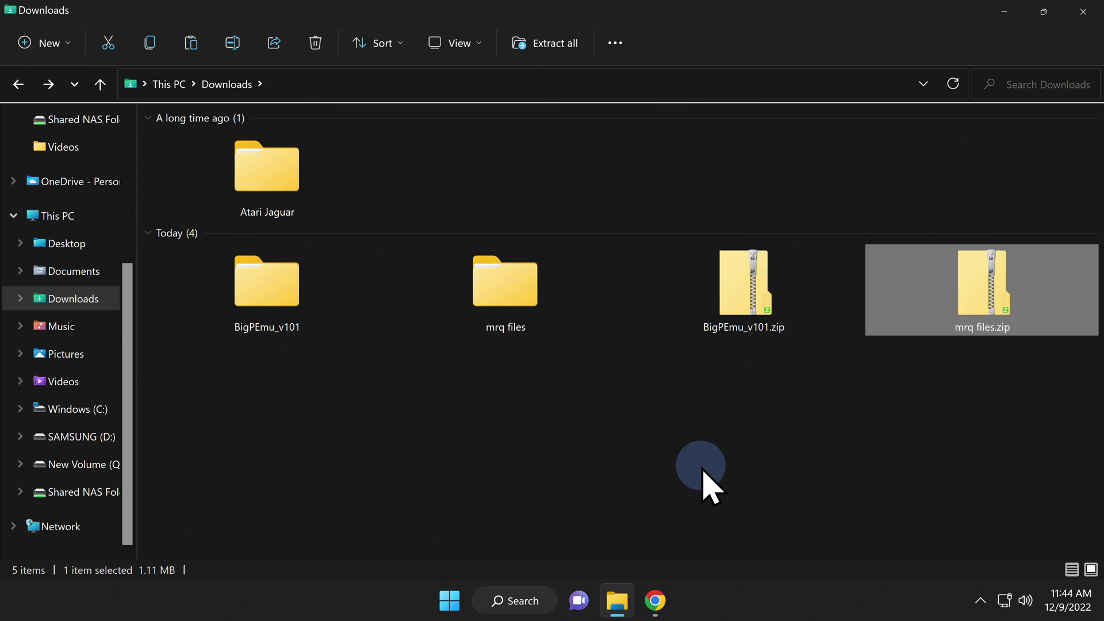
# Delete the BigPEmu_v101.zip and mrq files.zip archives from the Downloads folder
pyautogui.keyDown('ctrl'); pyautogui.click(764, 308); pyautogui.keyUp('ctrl')
pyautogui.rightClick(763, 308)
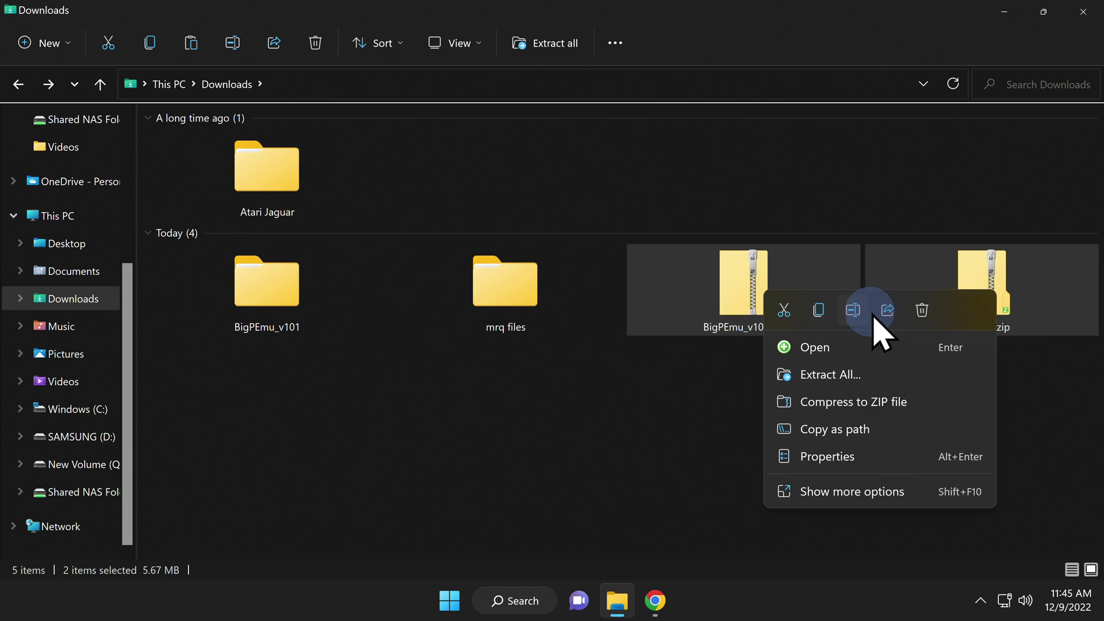
pyautogui.click(922, 310)
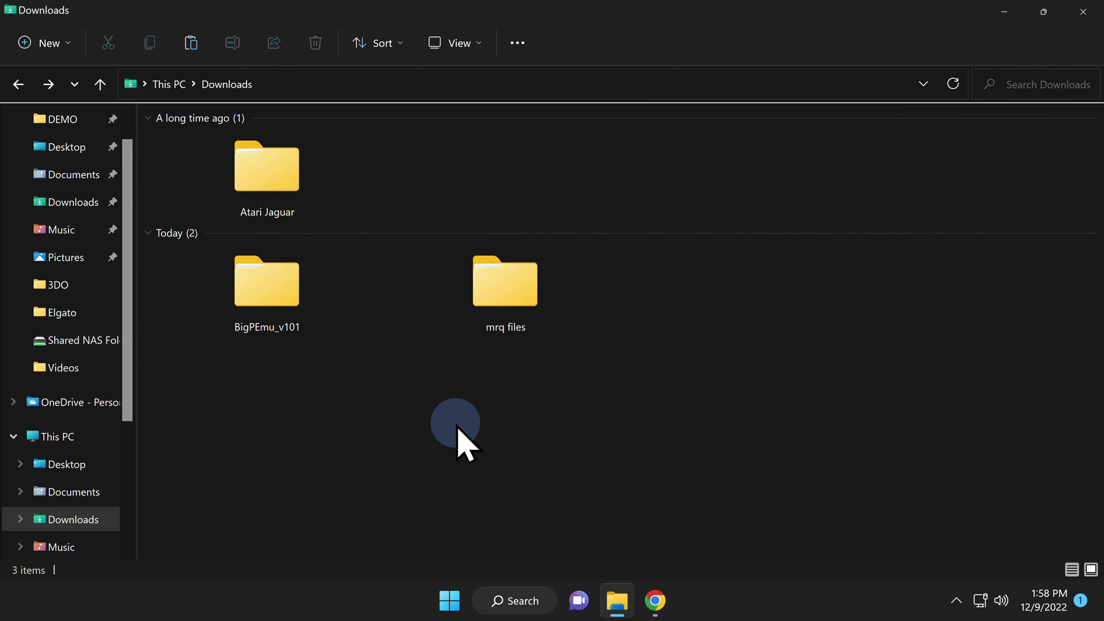
# Examine the game archive names in the Atari Jaguar folder and the file names in the mrq files folder
pyautogui.doubleClick(291, 183)
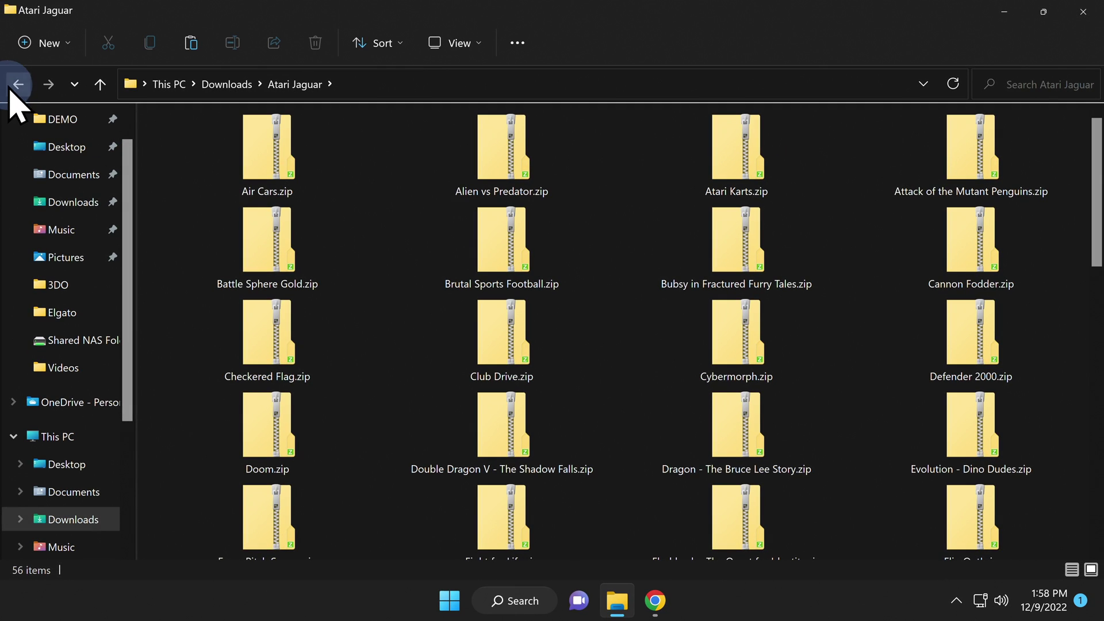
pyautogui.click(10, 90)
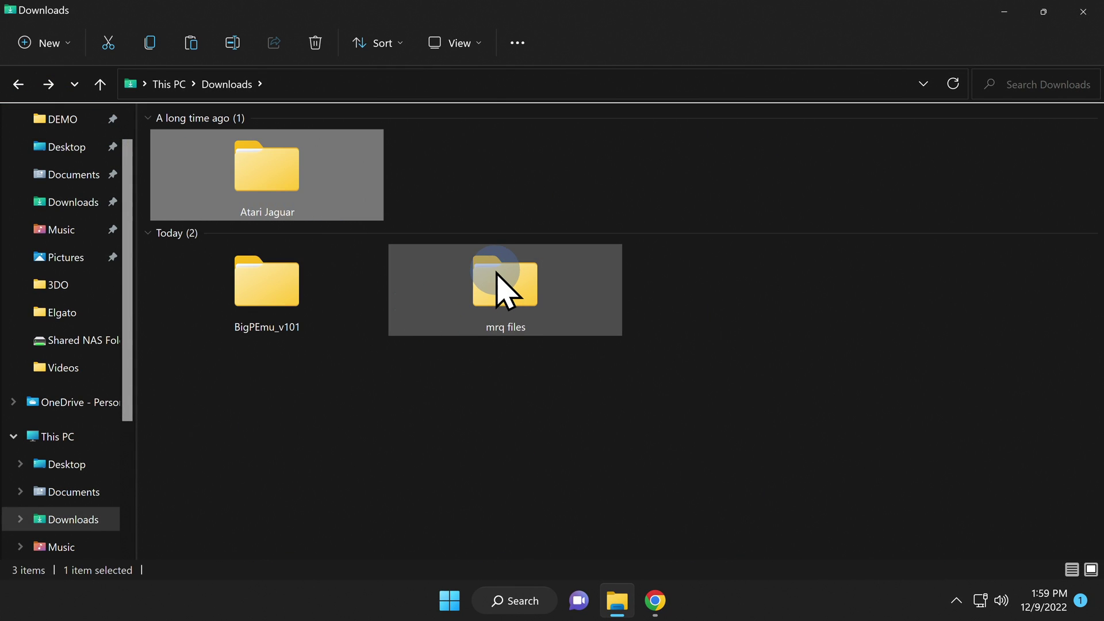
pyautogui.doubleClick(500, 288)
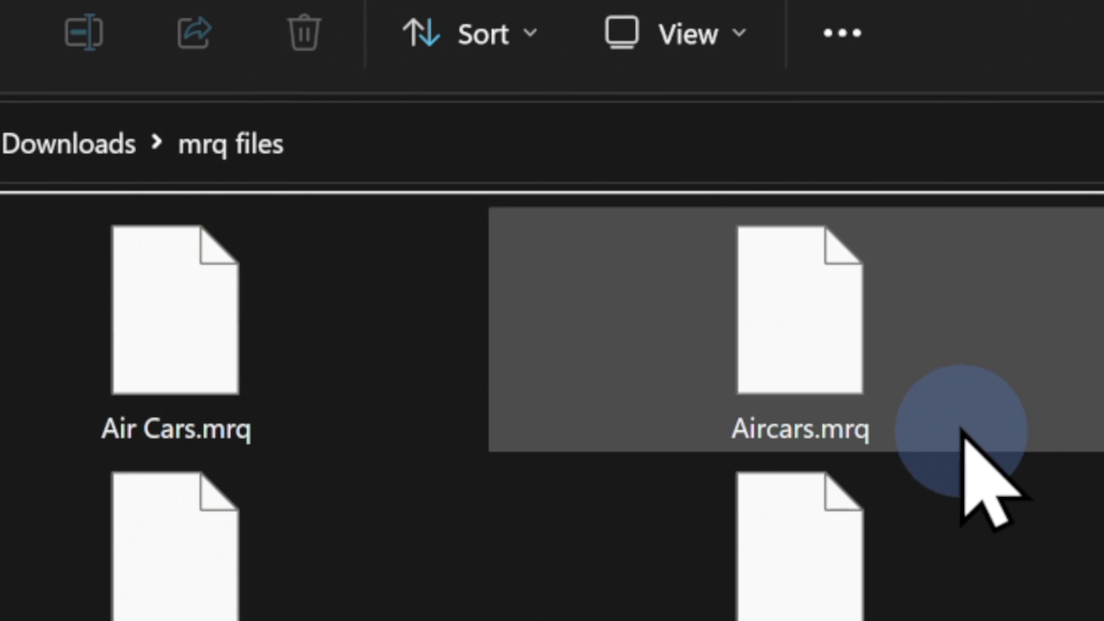
pyautogui.moveTo(939, 344)
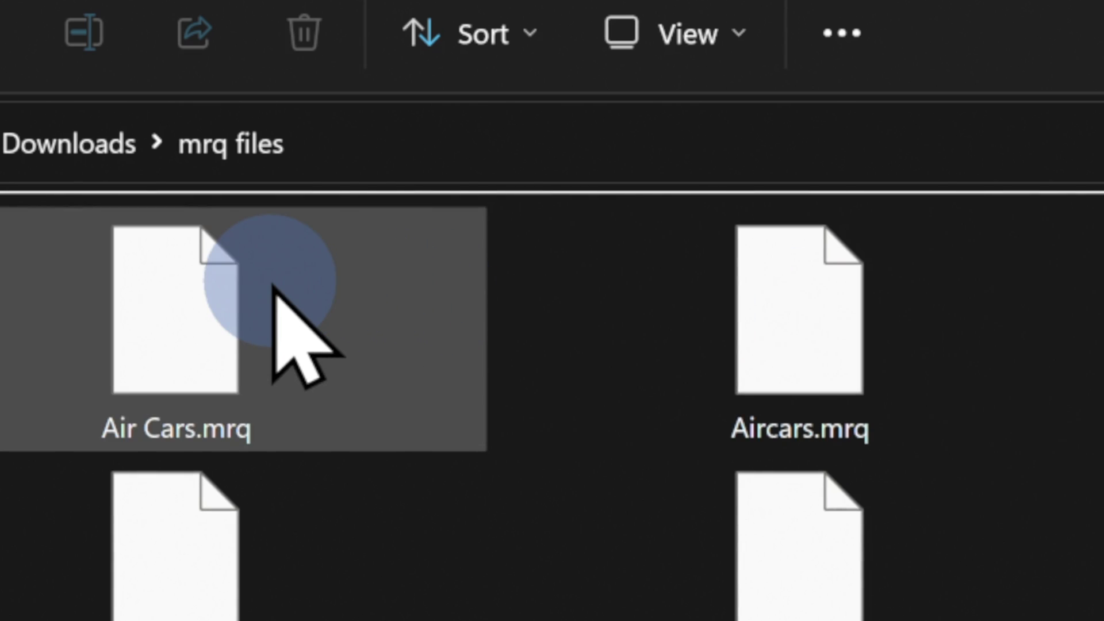
pyautogui.moveTo(274, 287)
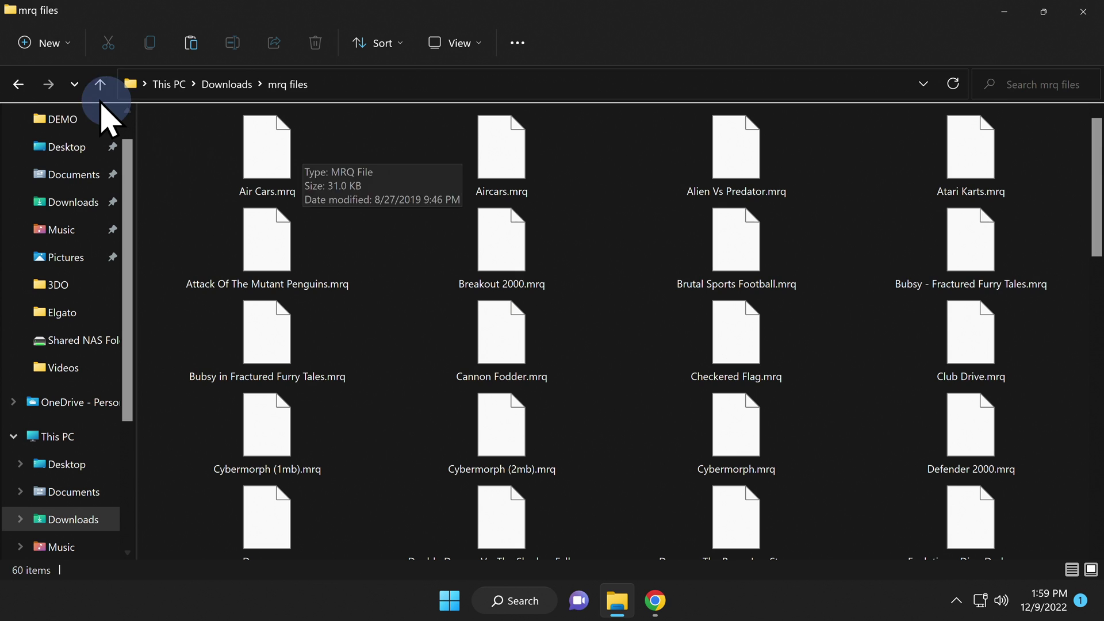
pyautogui.click(19, 85)
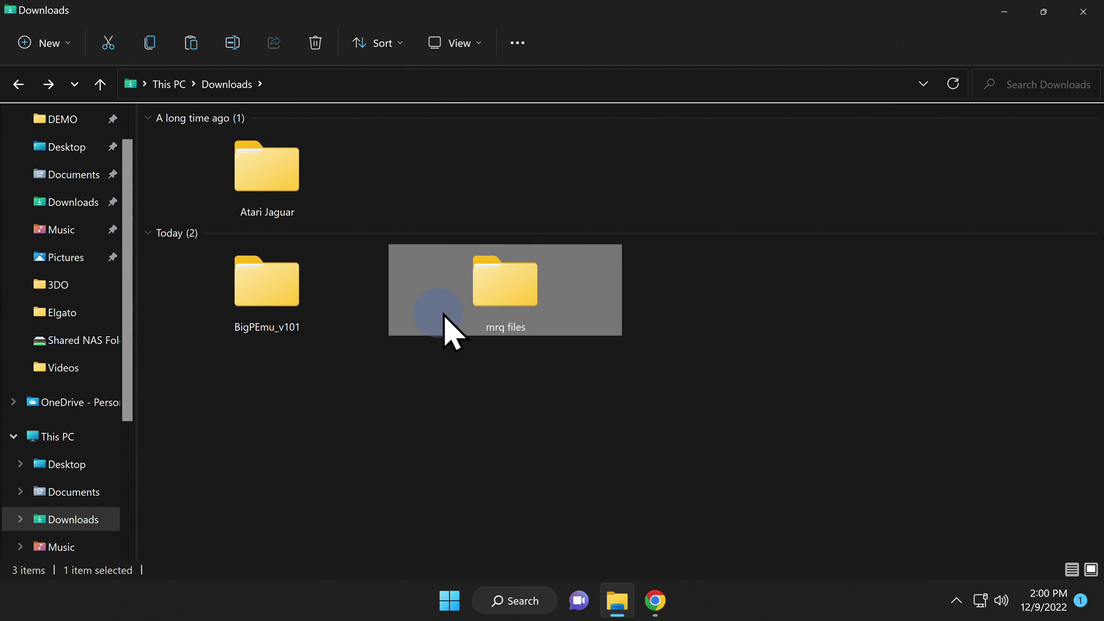
# Copy all the .mrq files from the mrq files folder into the Atari Jaguar folder
pyautogui.click(501, 286)
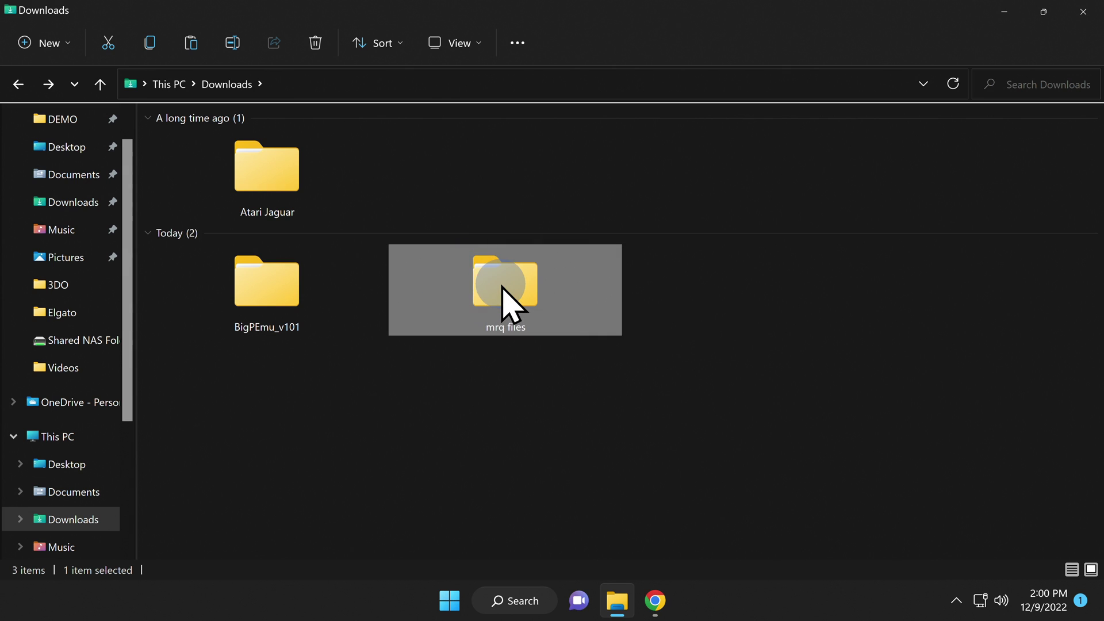
pyautogui.doubleClick(501, 286)
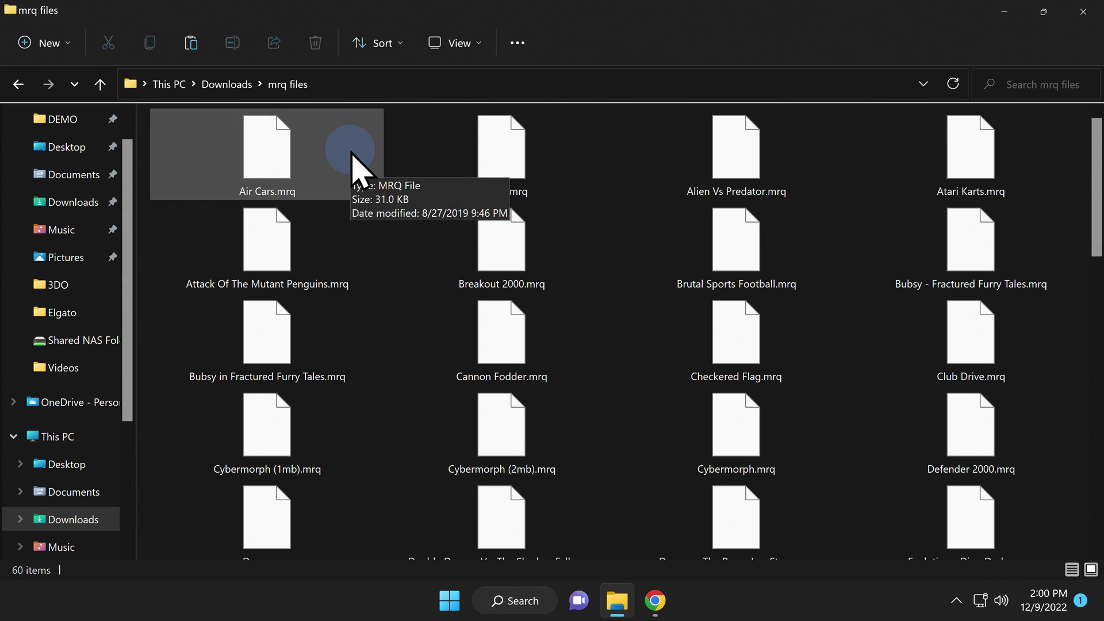
pyautogui.hotkey('ctrl', 'a')
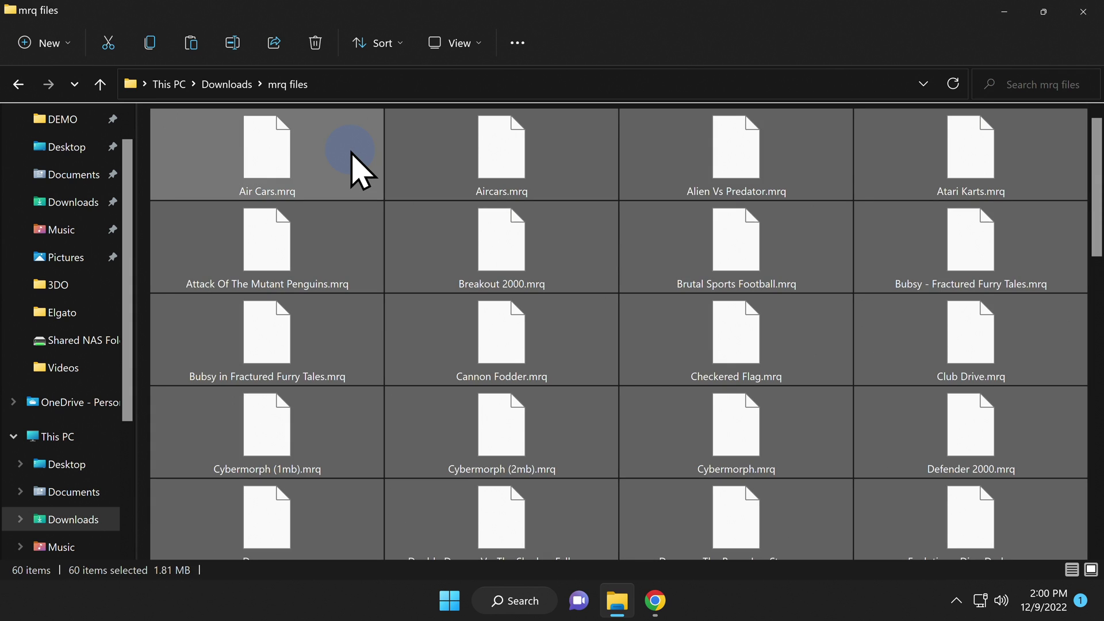
pyautogui.rightClick(266, 155)
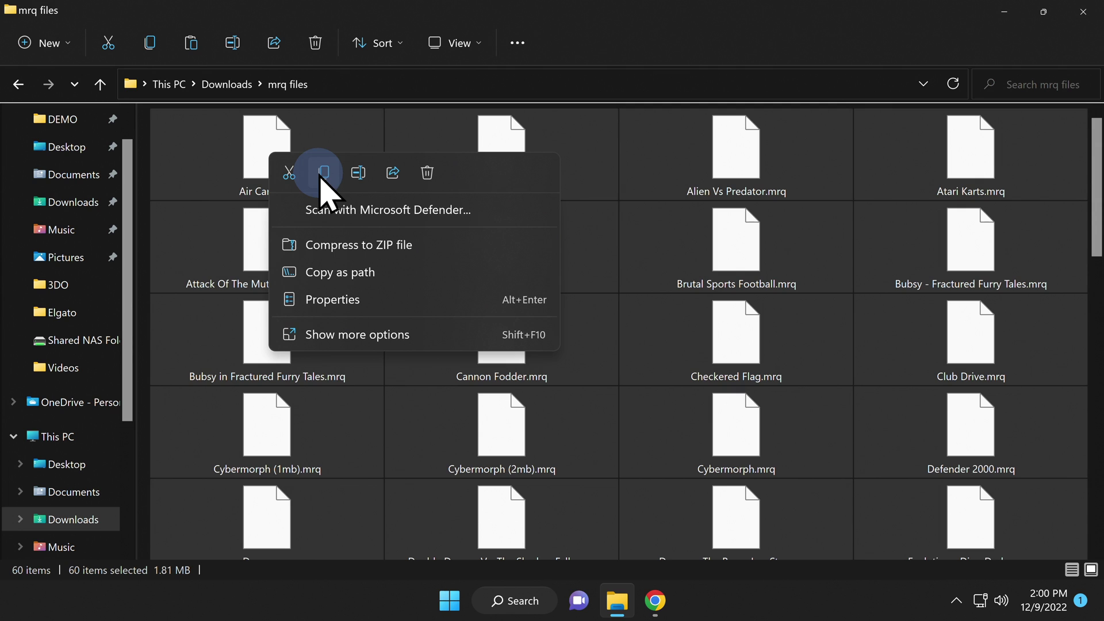
pyautogui.click(324, 173)
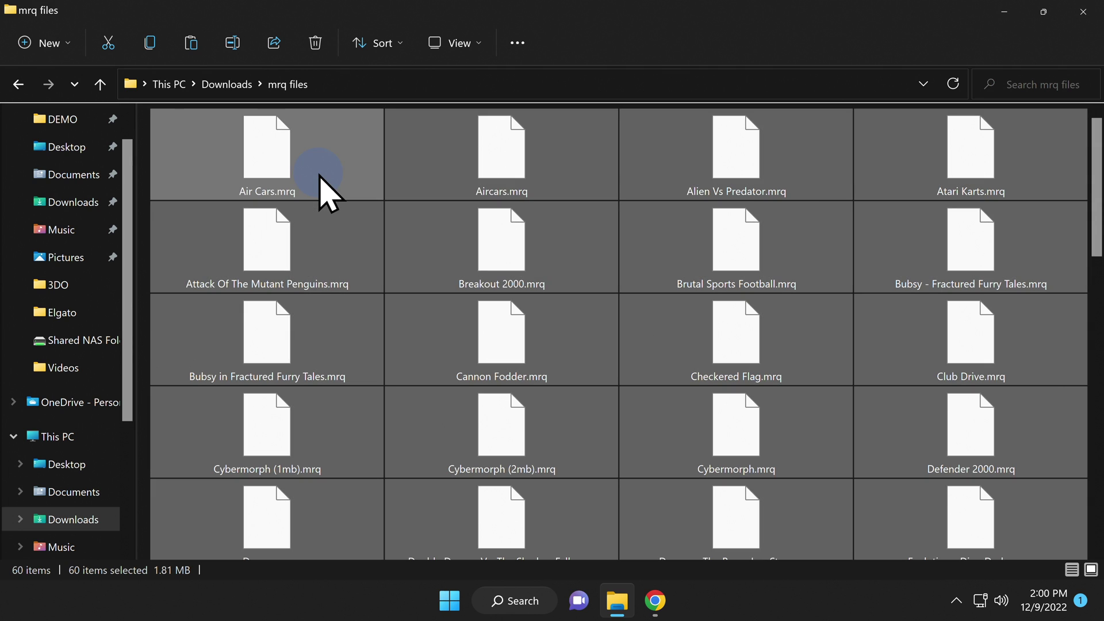
pyautogui.click(19, 83)
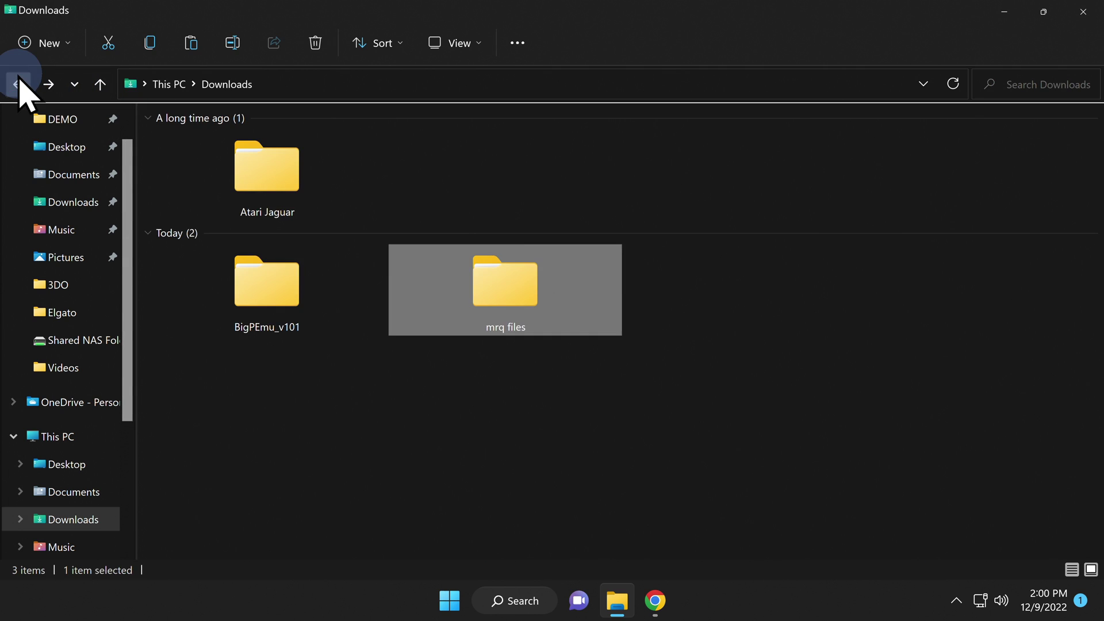
pyautogui.doubleClick(280, 161)
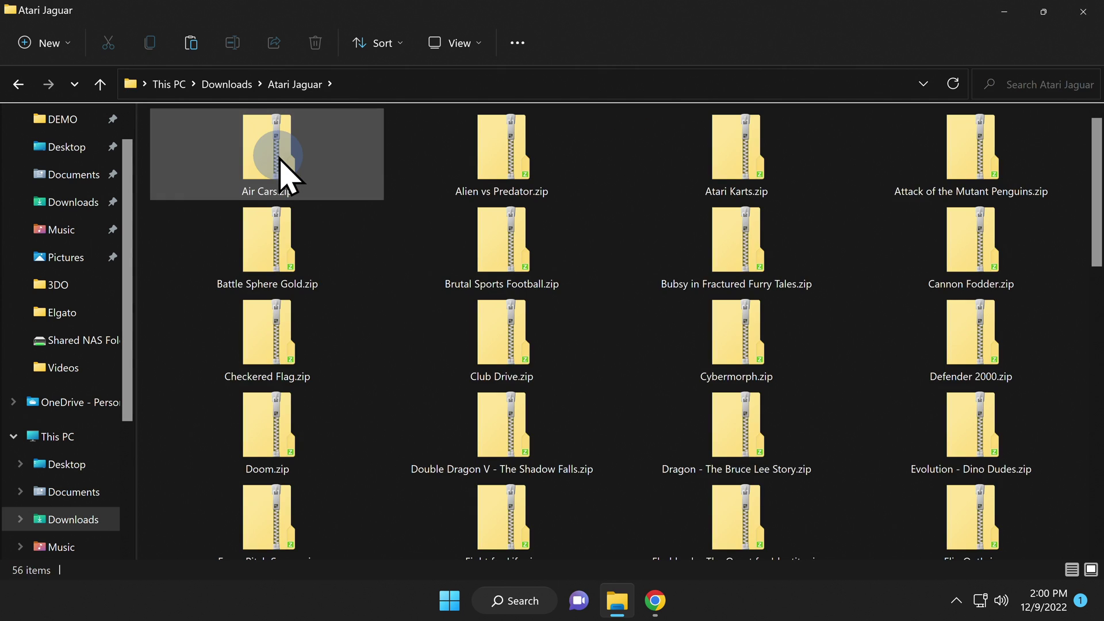
pyautogui.rightClick(193, 189)
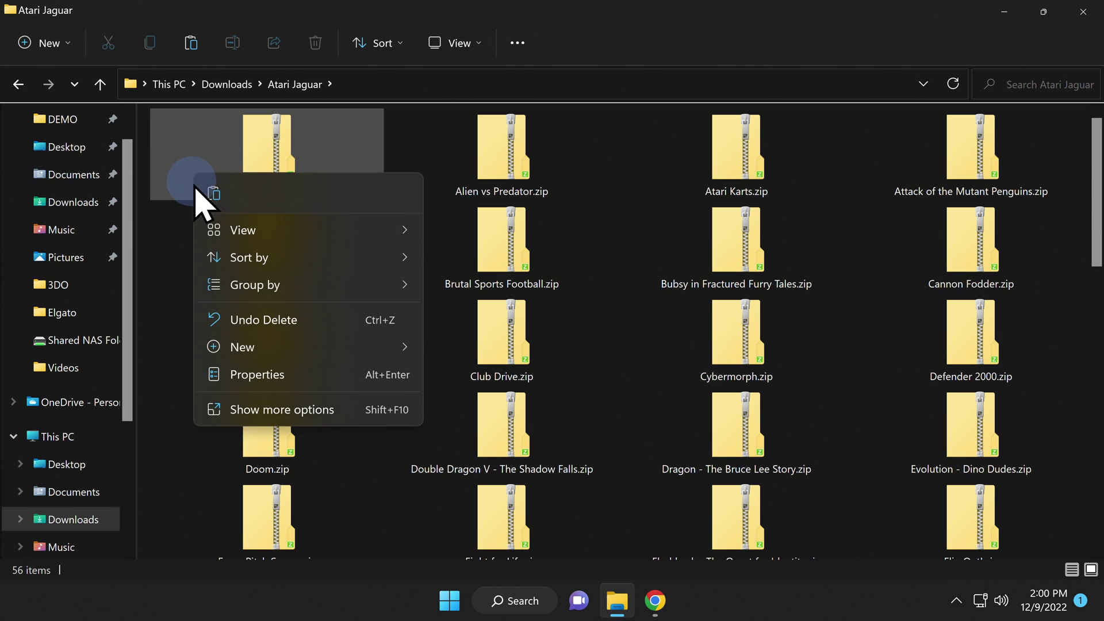
pyautogui.click(214, 194)
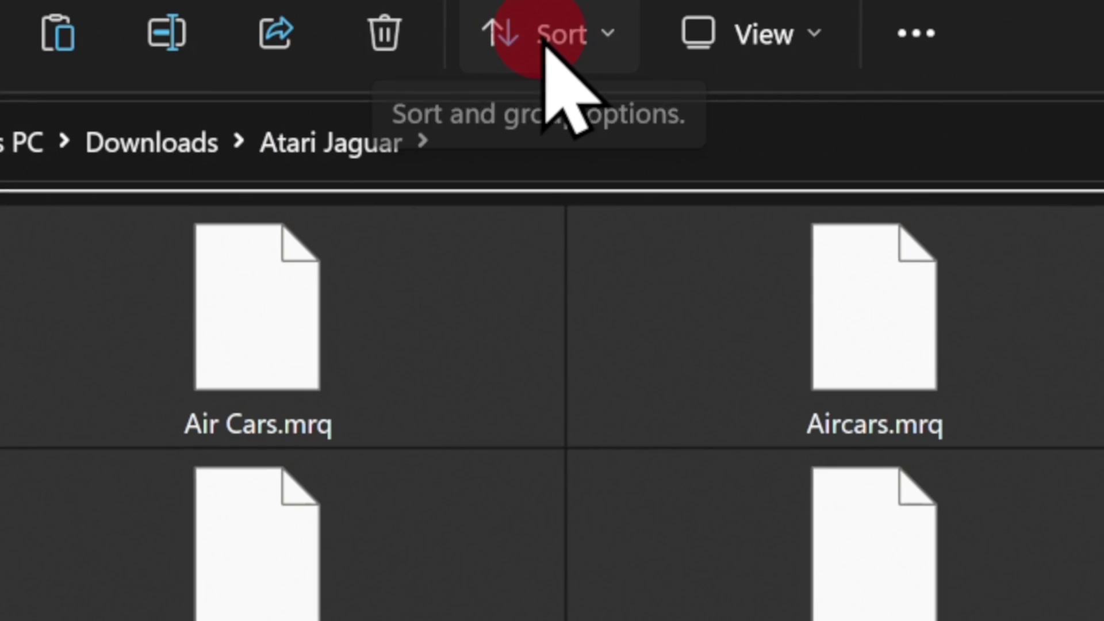
# Sort the contents of the Atari Jaguar folder by name and return to the Downloads folder
pyautogui.click(379, 46)
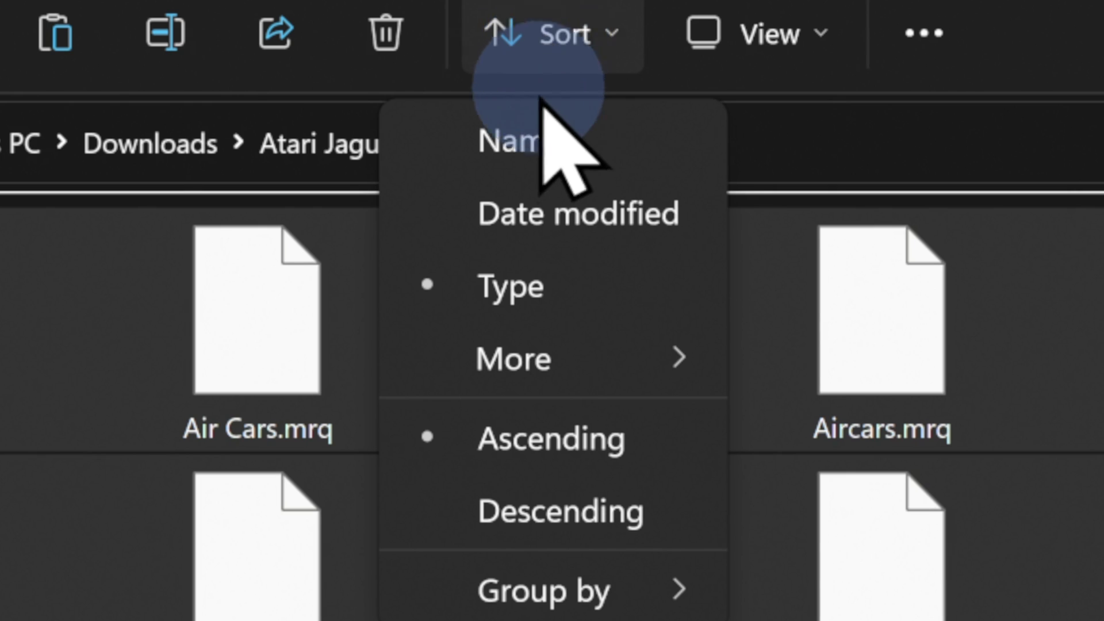
pyautogui.click(540, 136)
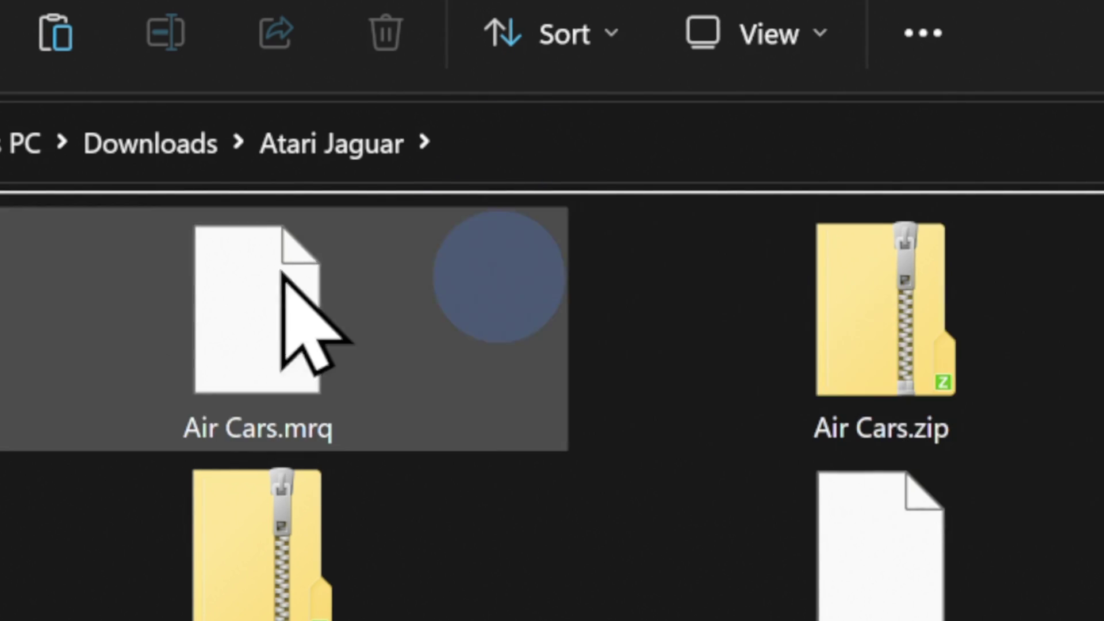
pyautogui.hotkey('alt', 'Left')
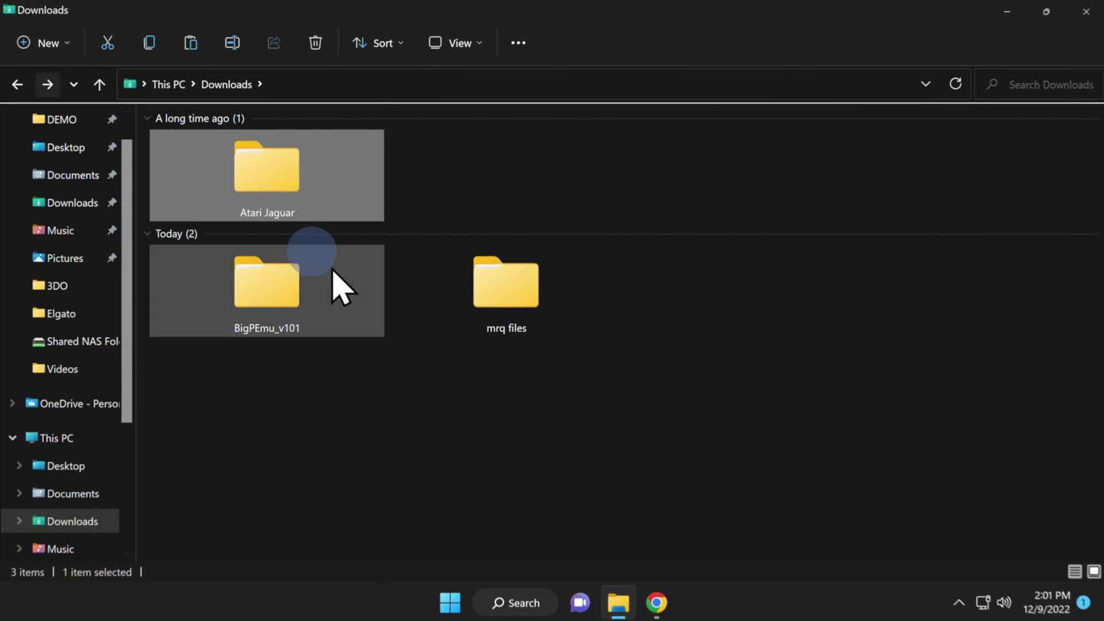
# Delete the mrq files folder and move the Atari Jaguar folder into the BigPEmu_v101 folder
pyautogui.rightClick(503, 284)
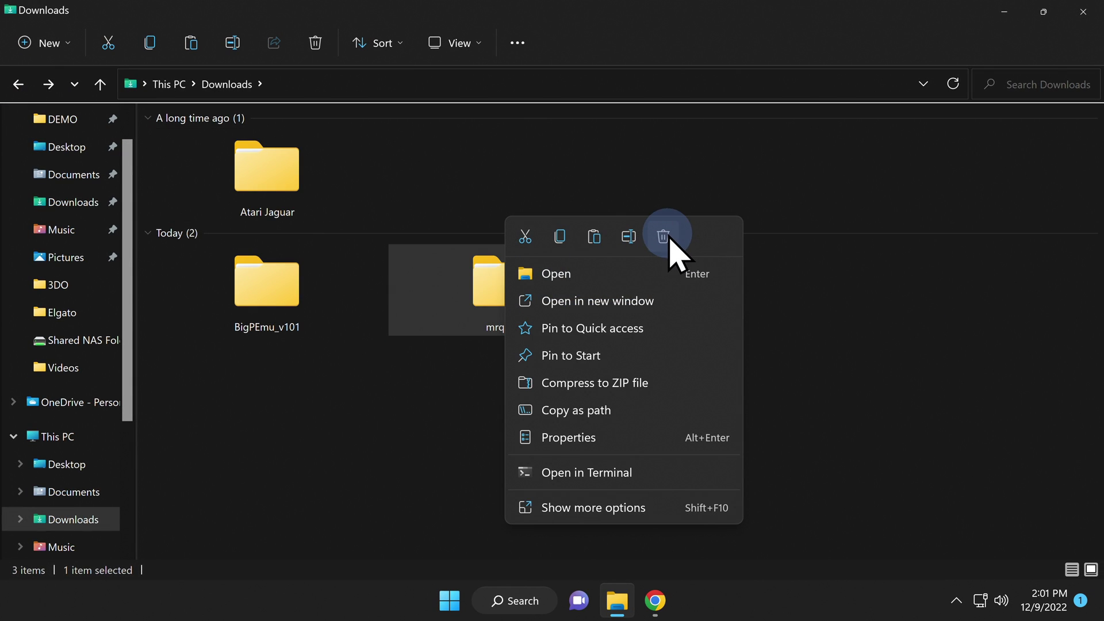
pyautogui.click(667, 237)
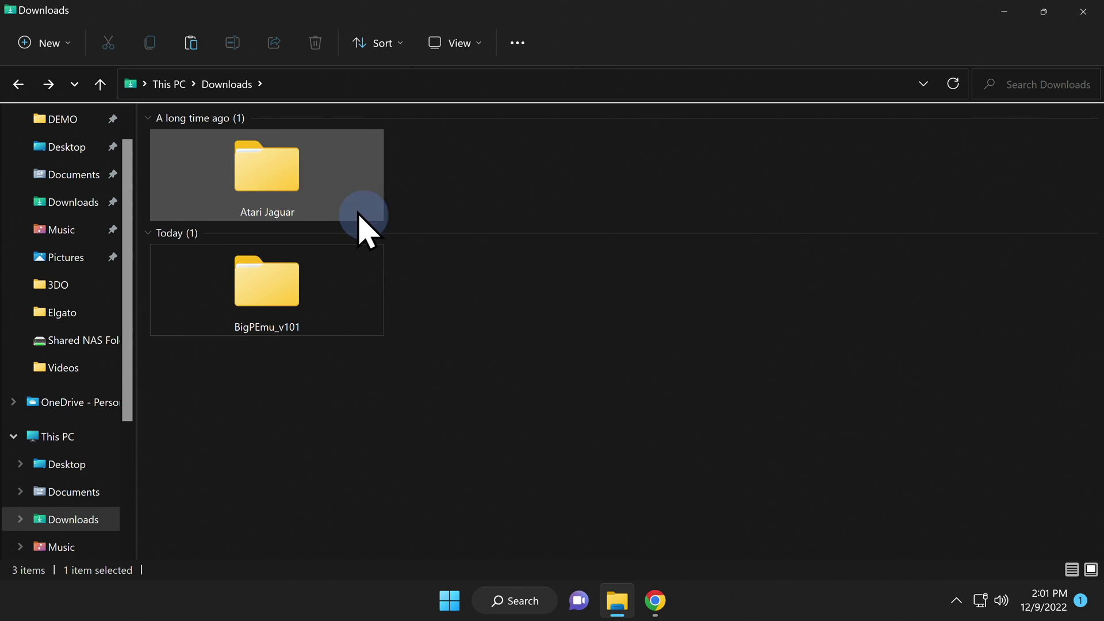
pyautogui.click(274, 178)
pyautogui.moveTo(274, 180); pyautogui.dragTo(276, 285)
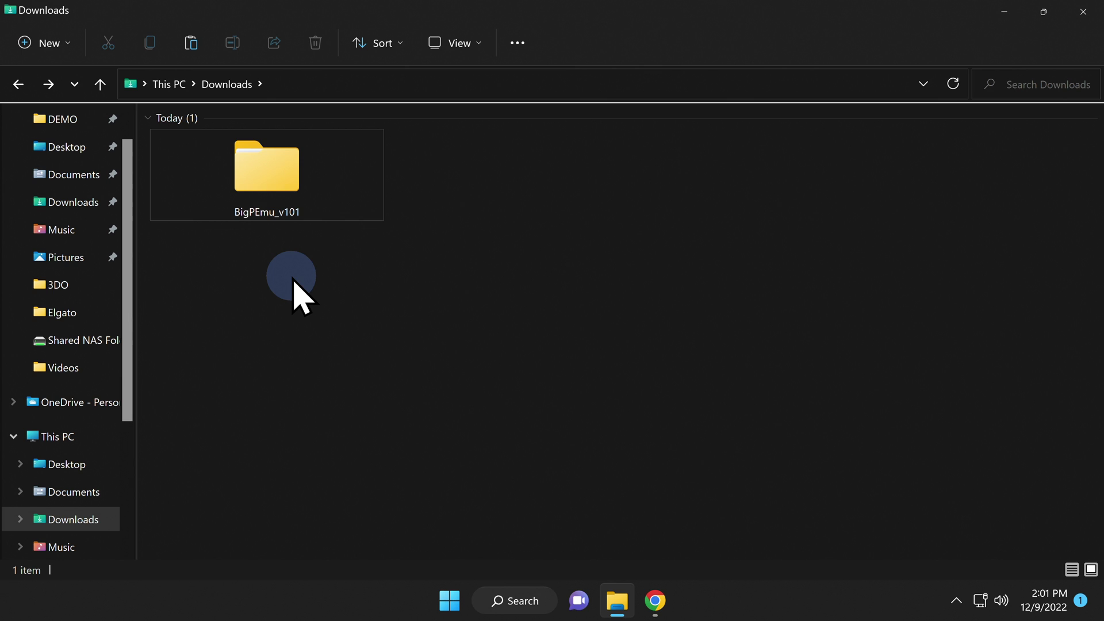
# Launch the emulator from the BigPEmu_v101 folder and bring up its Input settings
pyautogui.doubleClick(266, 192)
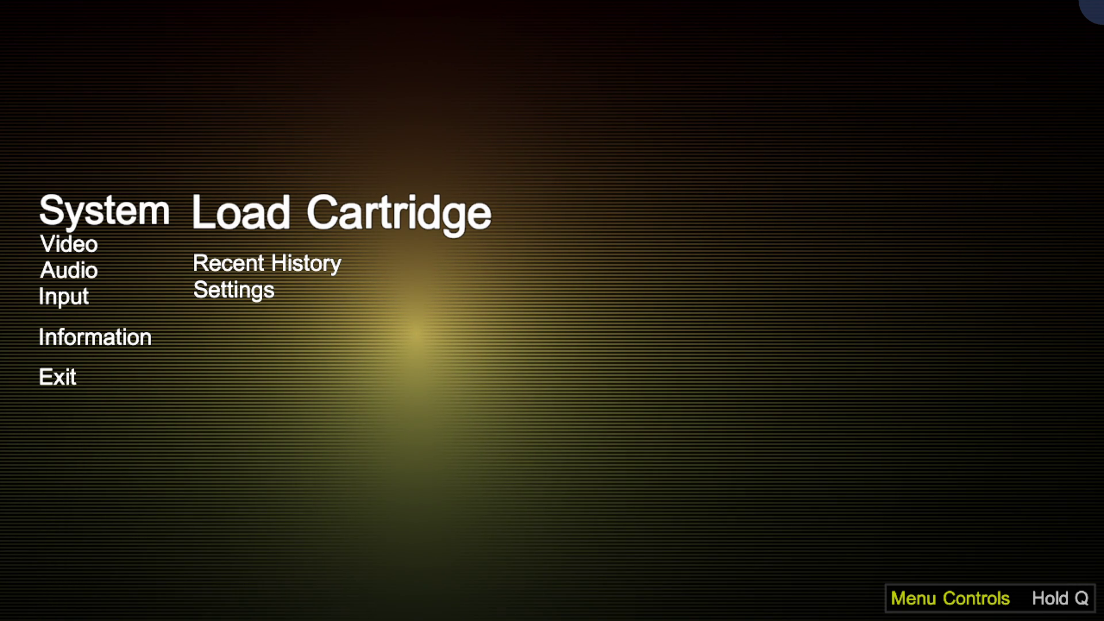
pyautogui.press('Escape')
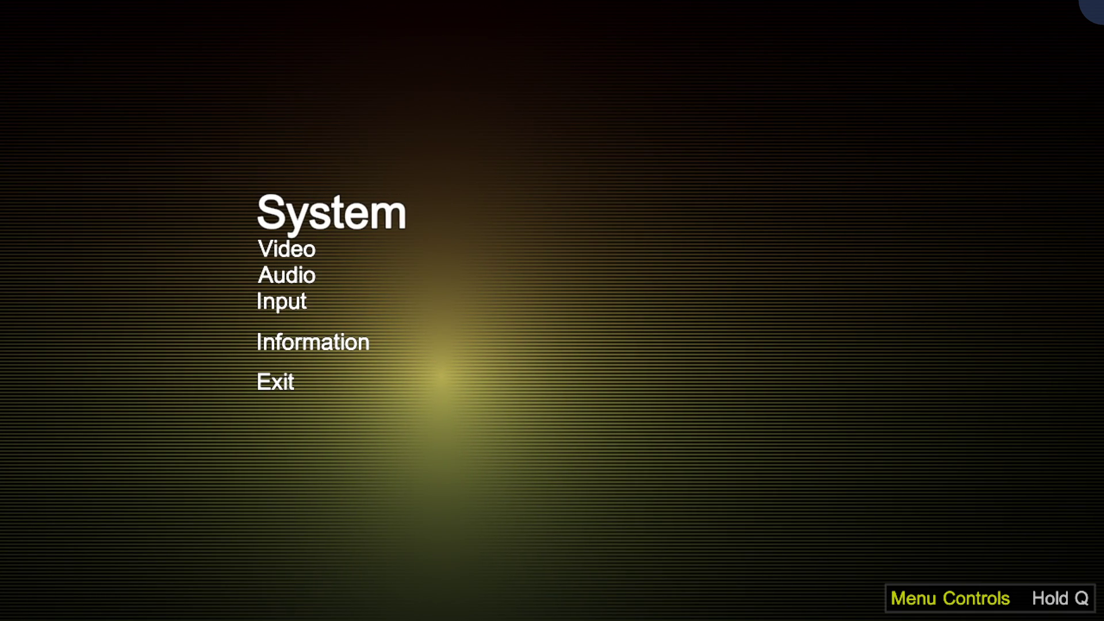
pyautogui.press('Down')
pyautogui.press('Down')
pyautogui.press('Down')
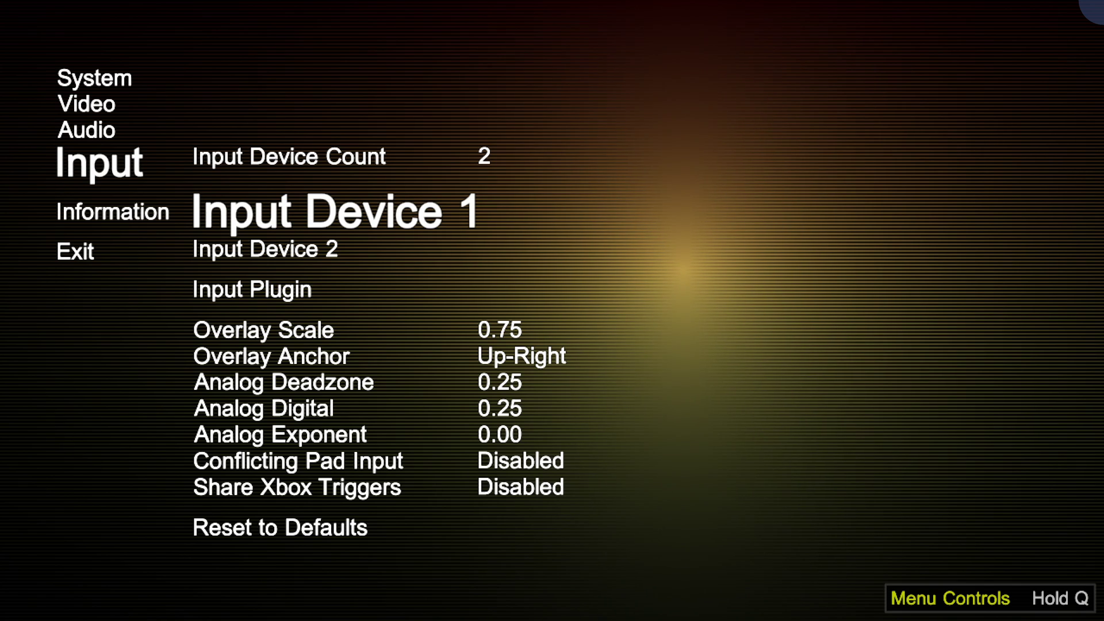
# Open the binding setup for Input Device 1, keeping its device type at Standard
pyautogui.press('Return')
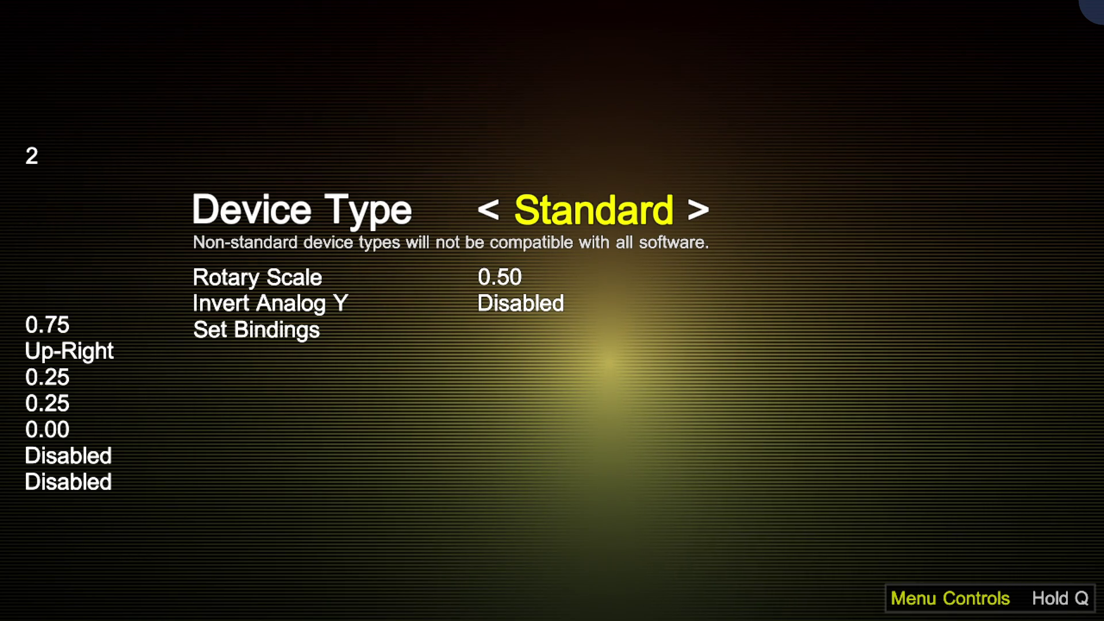
pyautogui.press('Down')
pyautogui.press('Down')
pyautogui.press('Down')
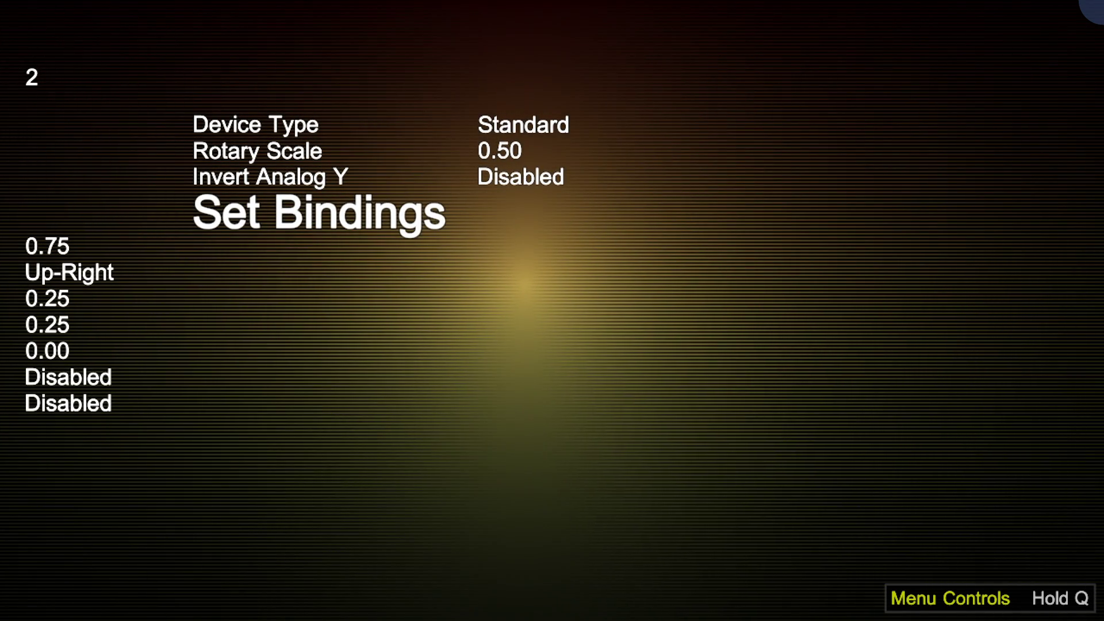
pyautogui.press('Return')
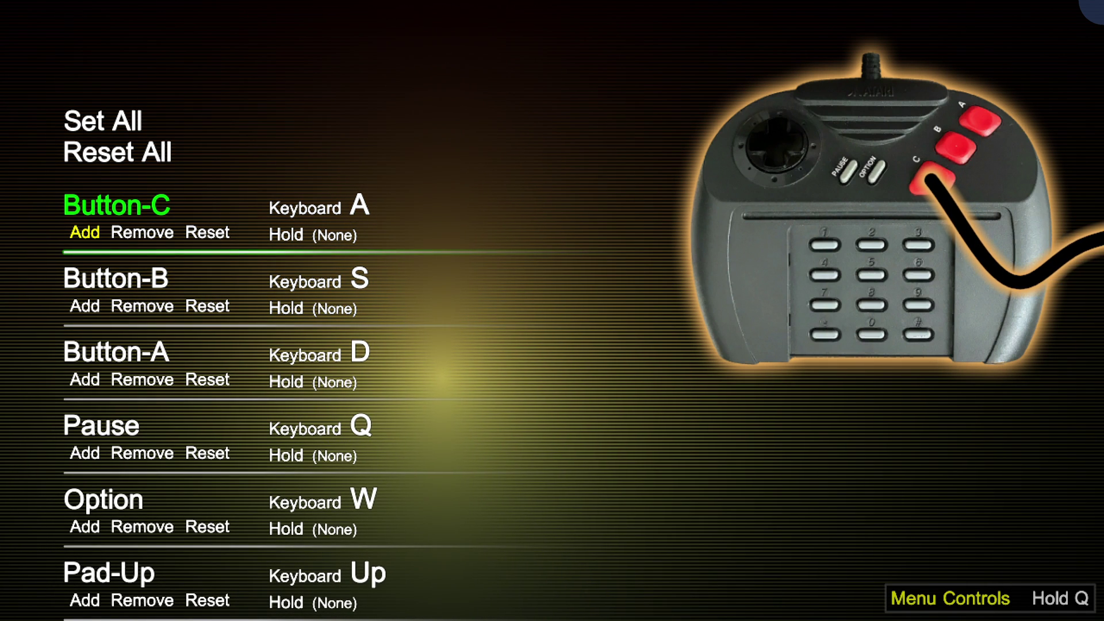
pyautogui.press('Up')
pyautogui.press('Up')
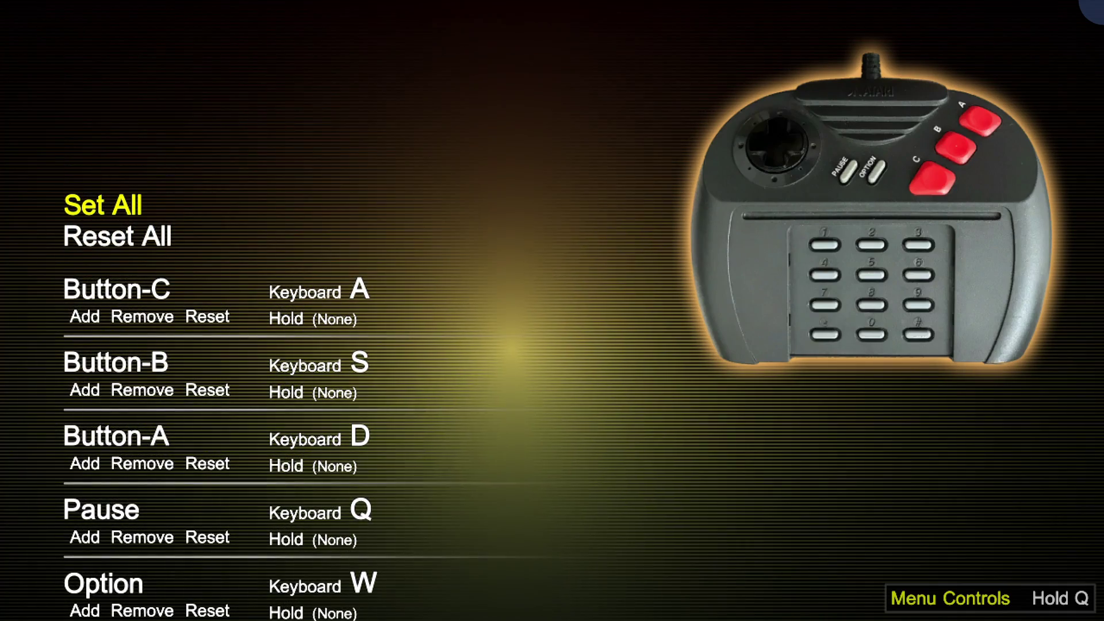
pyautogui.press('Down')
pyautogui.press('Down')
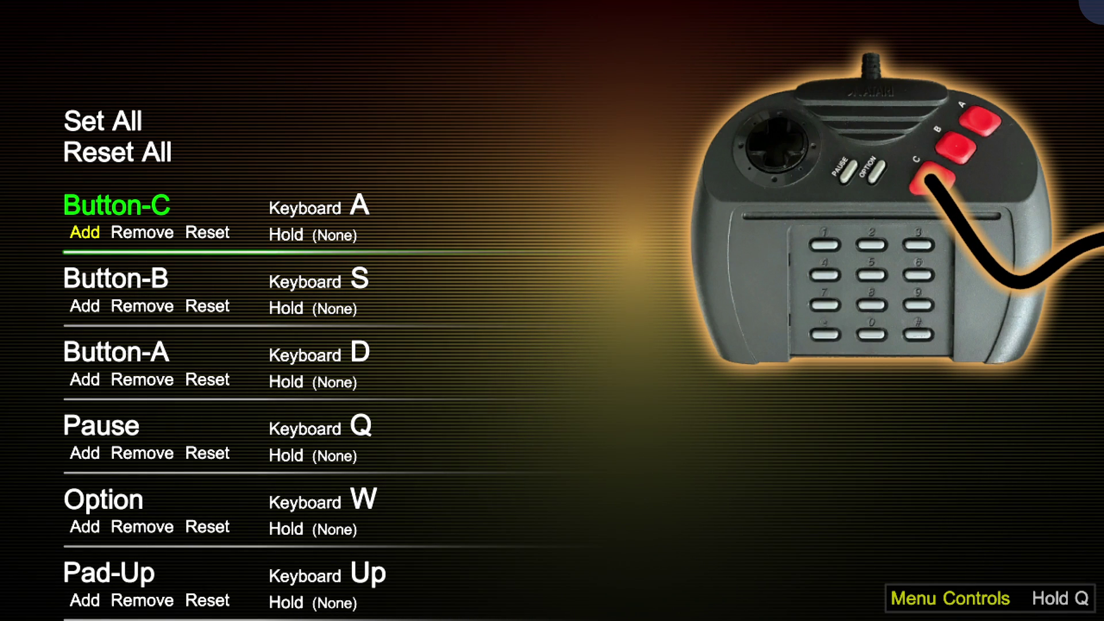
pyautogui.press('Down')
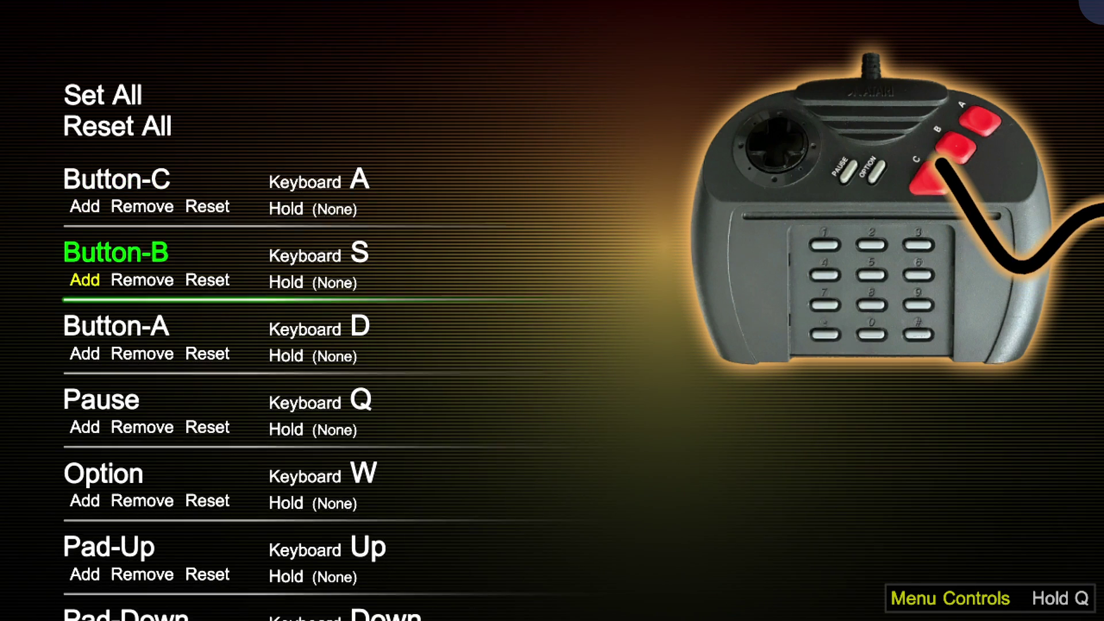
pyautogui.press('Up')
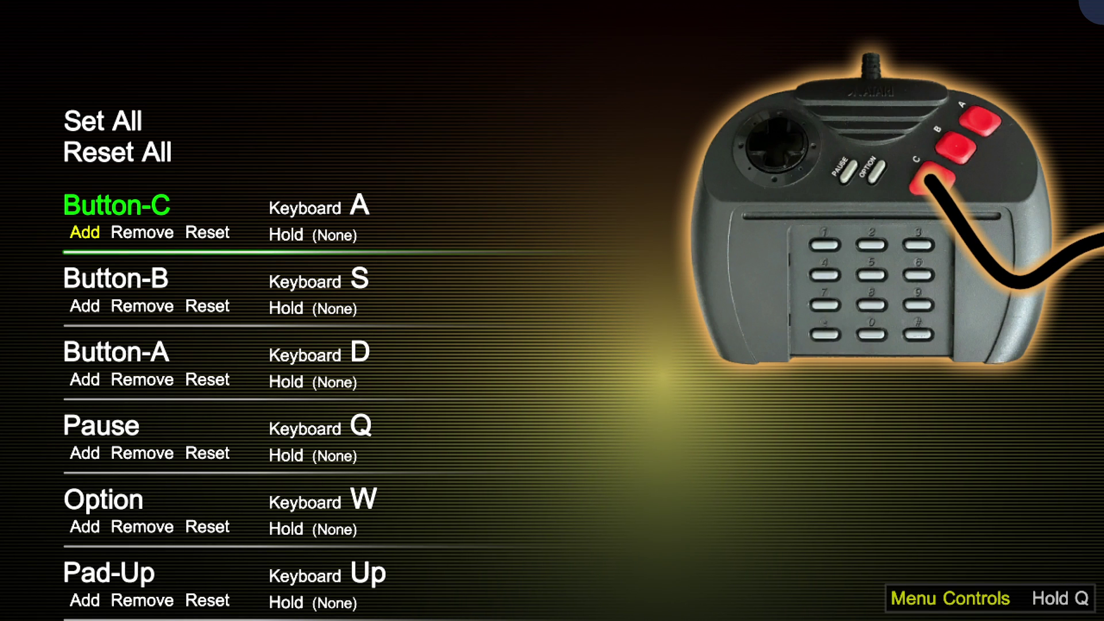
# Add the game controller's X button as an extra binding for Button-C
pyautogui.press('Left')
pyautogui.press('Left')
pyautogui.press('Left')
pyautogui.press('Left')
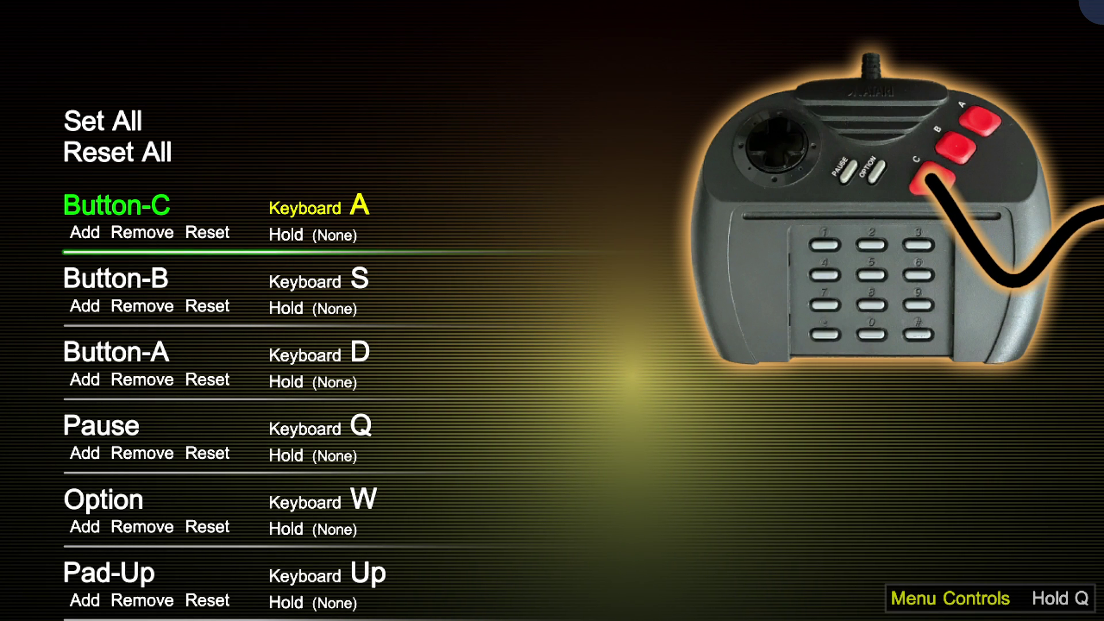
pyautogui.press('Right')
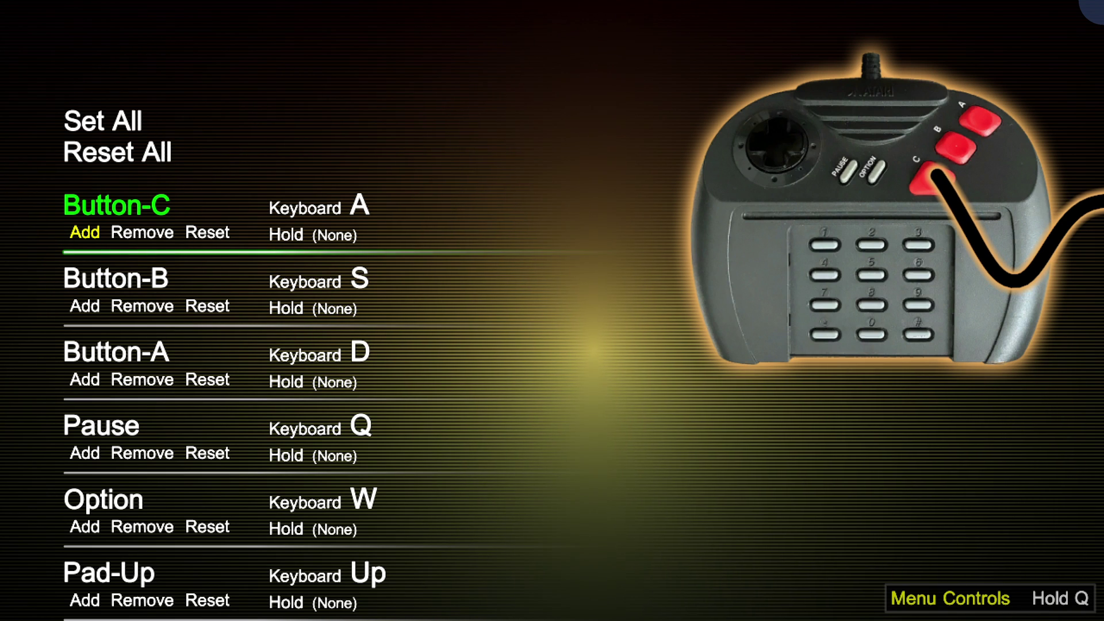
pyautogui.press('Return')
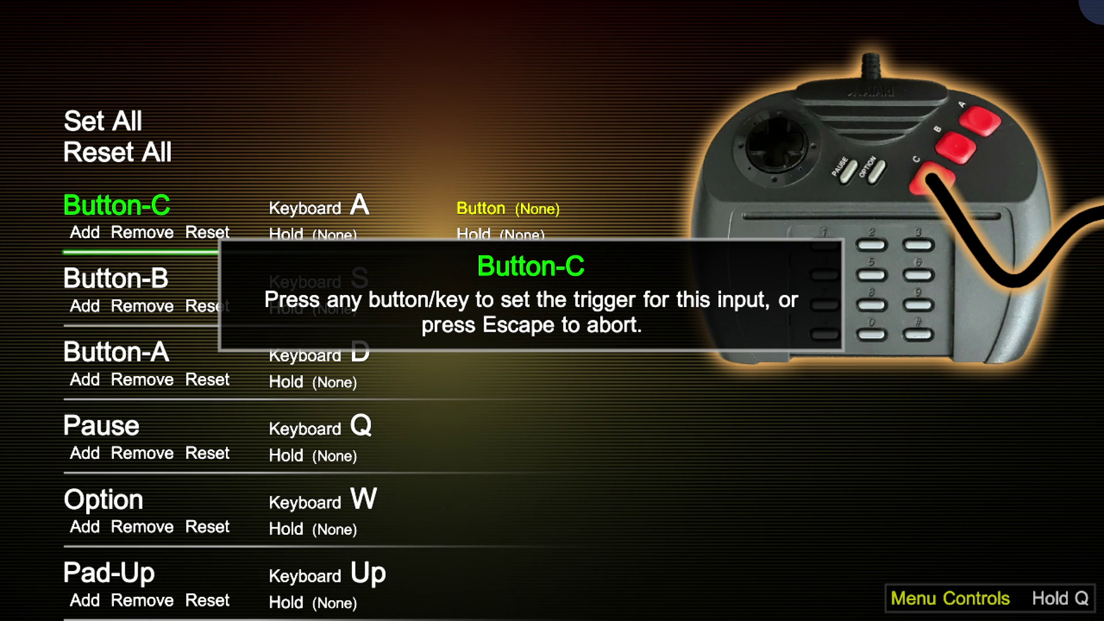
pyautogui.press('x')
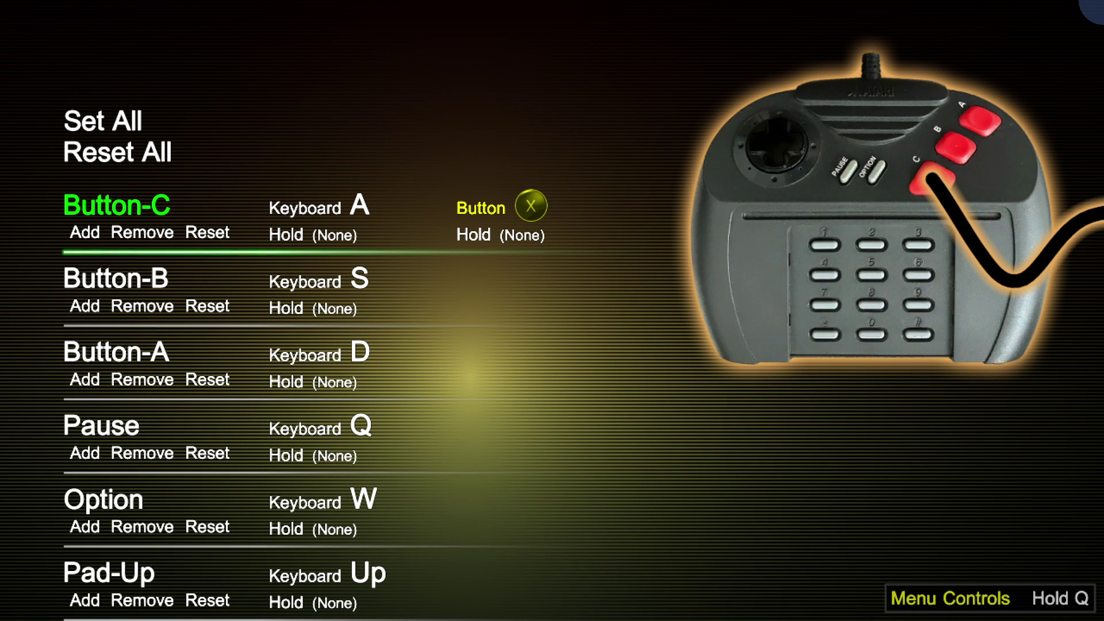
pyautogui.press('Right')
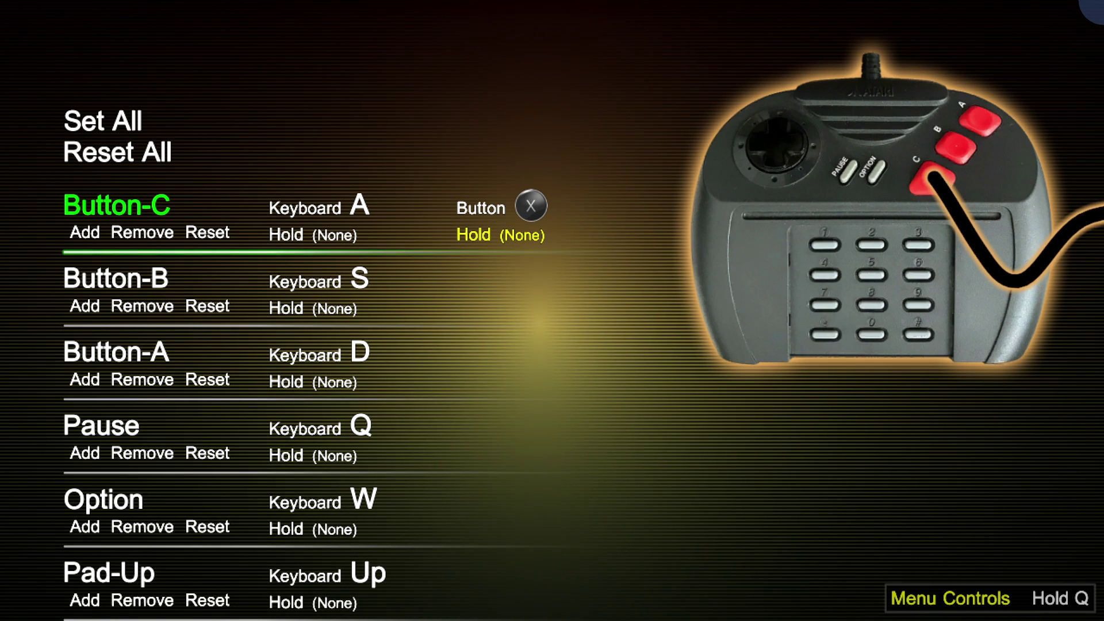
# Add the game controller's A button as an extra binding for Button-B
pyautogui.press('Down')
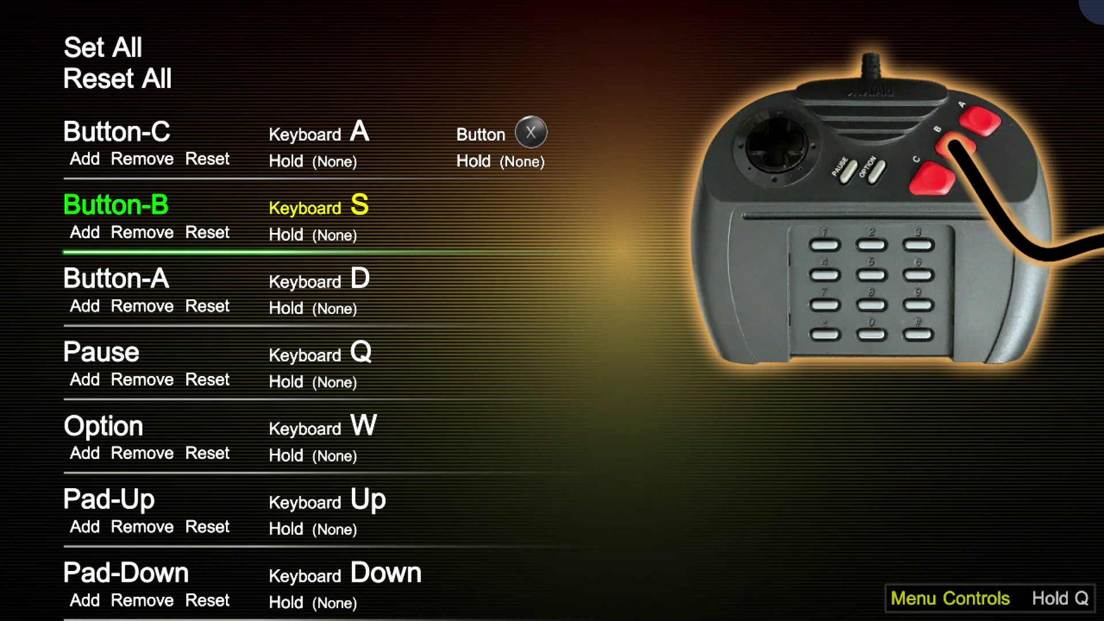
pyautogui.press('Left')
pyautogui.press('Left')
pyautogui.press('Left')
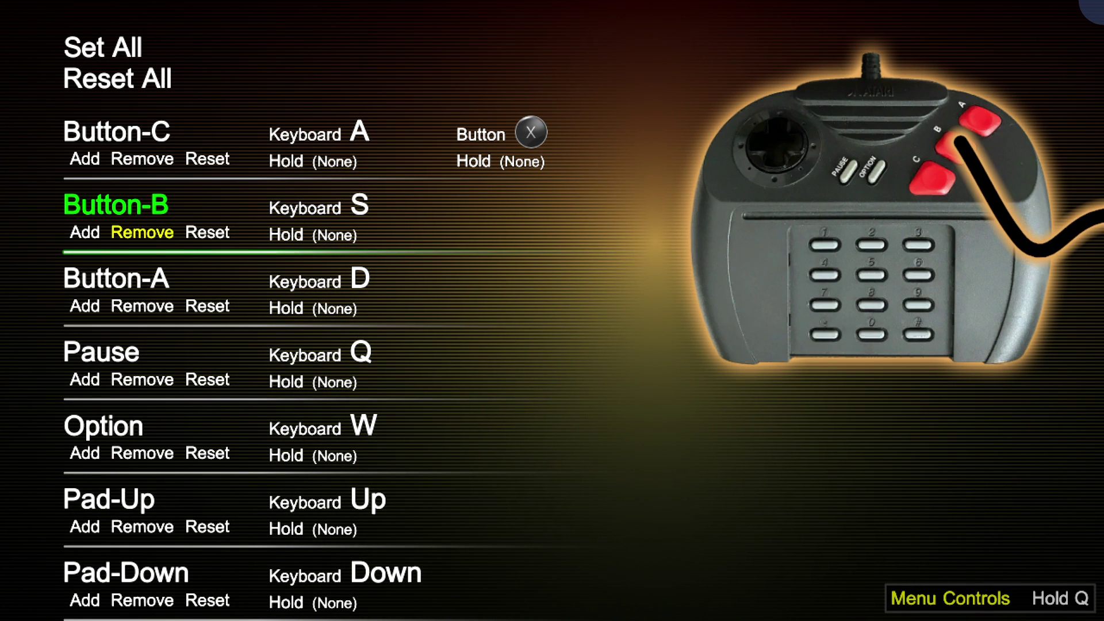
pyautogui.press('Return')
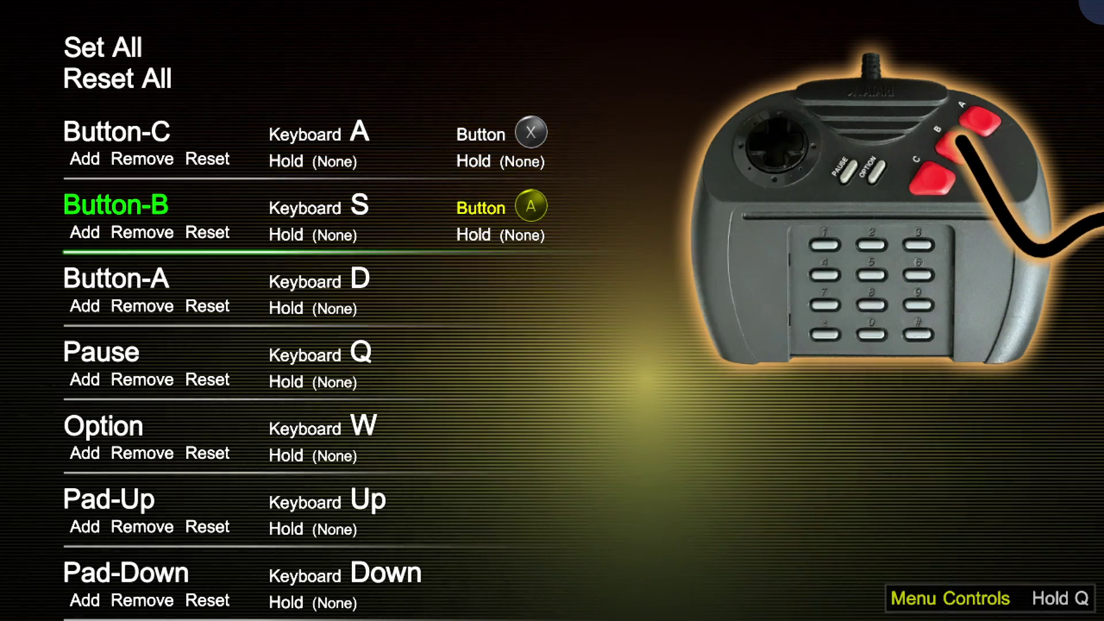
# Add controller bindings for Button-A using the B button and for Pause using the Back button
pyautogui.press('Down')
pyautogui.press('Return')
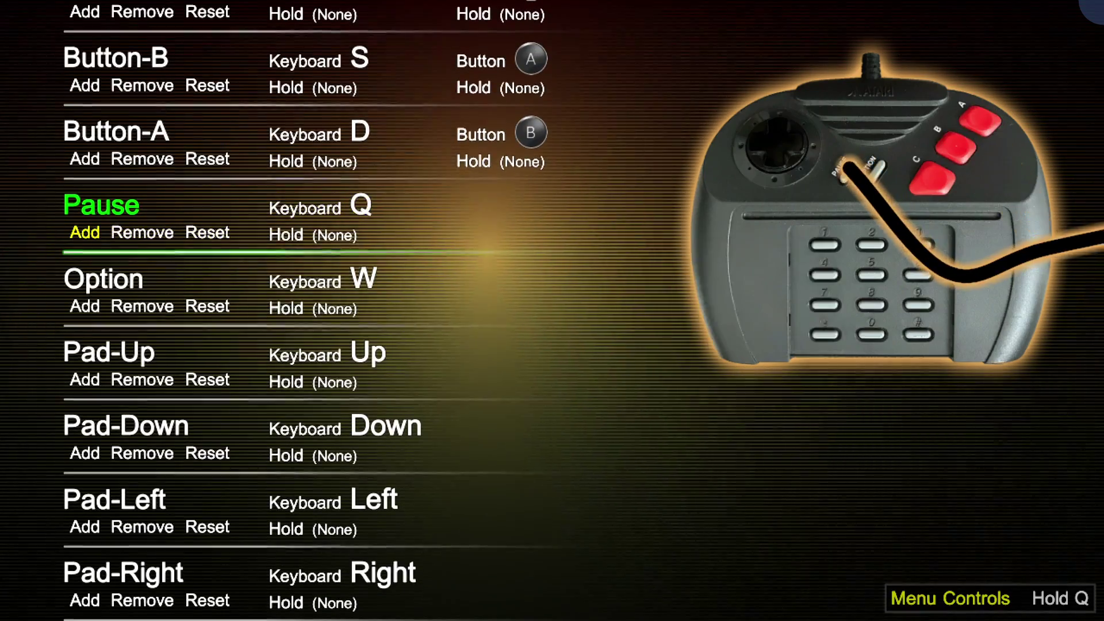
# Add a controller button for Option and bind the four Pad directions to the matching D-pad directions
pyautogui.press('Return')
pyautogui.press('Down')
pyautogui.press('Down')
pyautogui.press('Return')
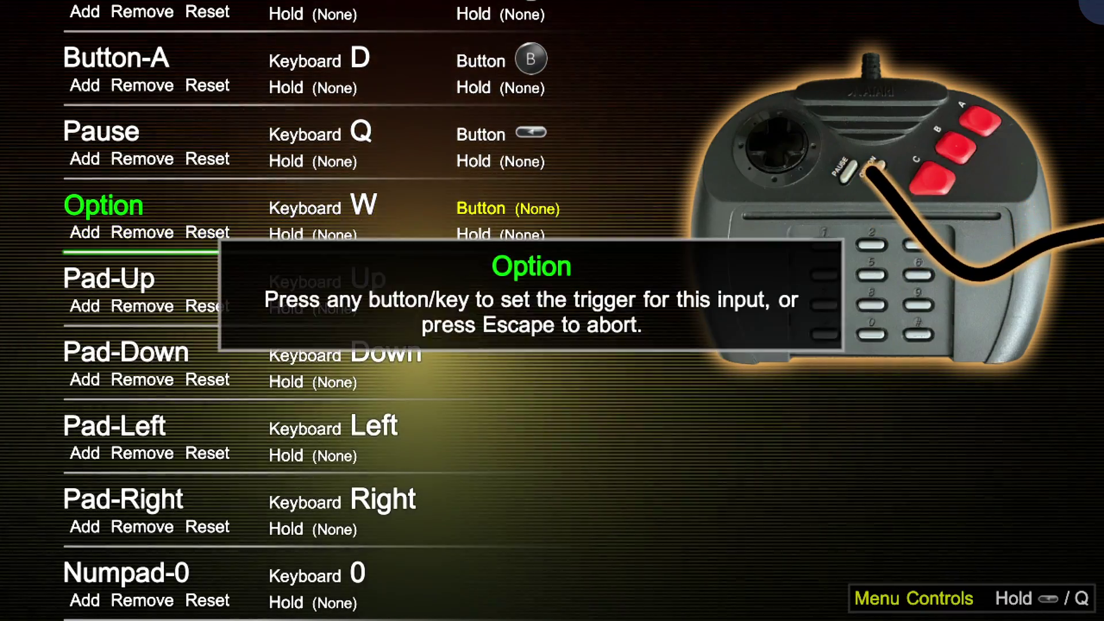
pyautogui.press('Down')
pyautogui.press('Return')
pyautogui.press('Down')
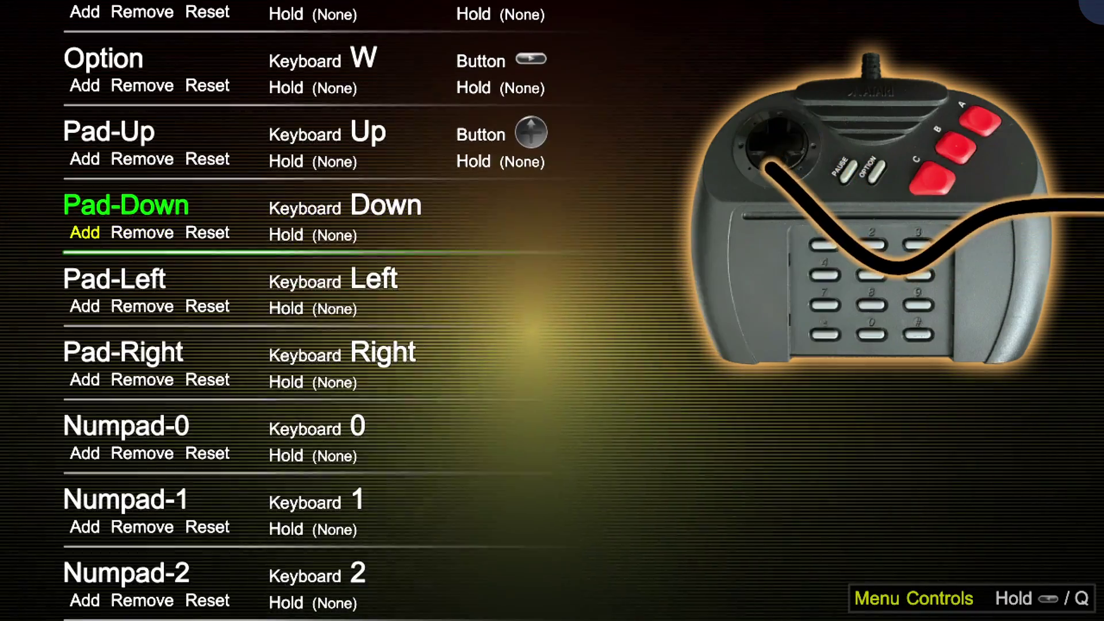
pyautogui.press('Return')
# Bind Numpad-0 to the controller's A button with LT as its hold button
pyautogui.press('Down')
pyautogui.press('Return')
pyautogui.press('Down')
pyautogui.press('Return')
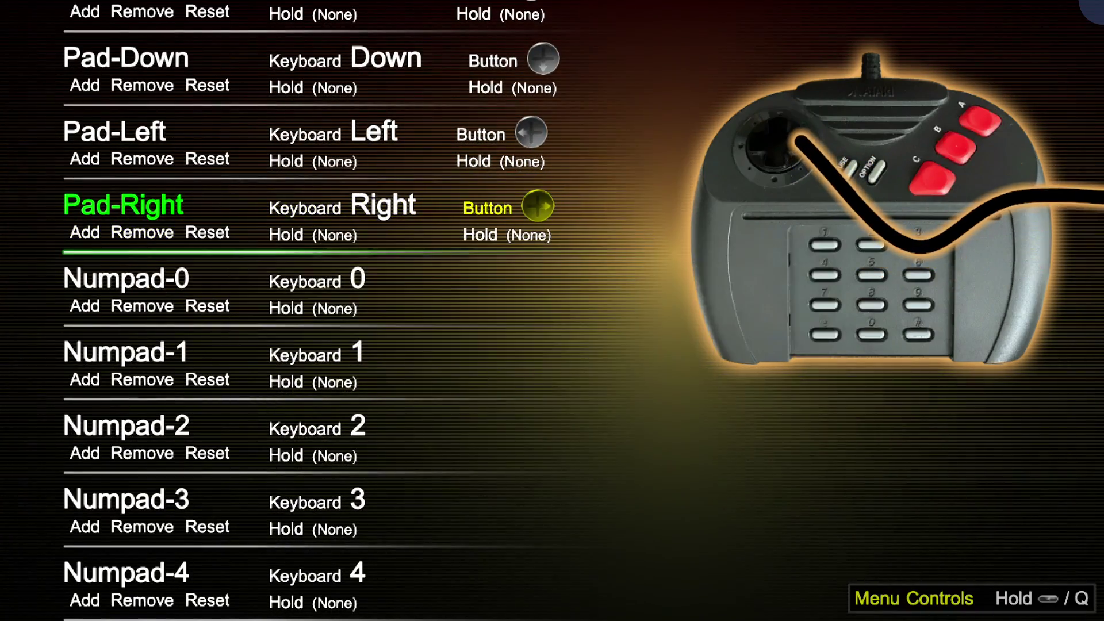
pyautogui.press('Down')
pyautogui.press('Down')
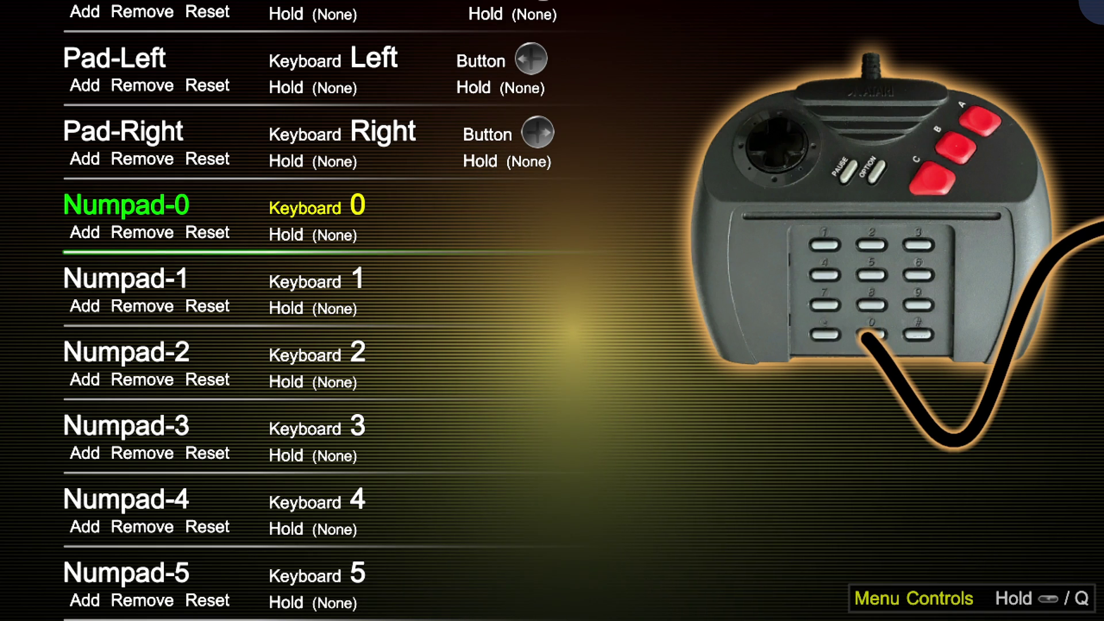
pyautogui.press('Down')
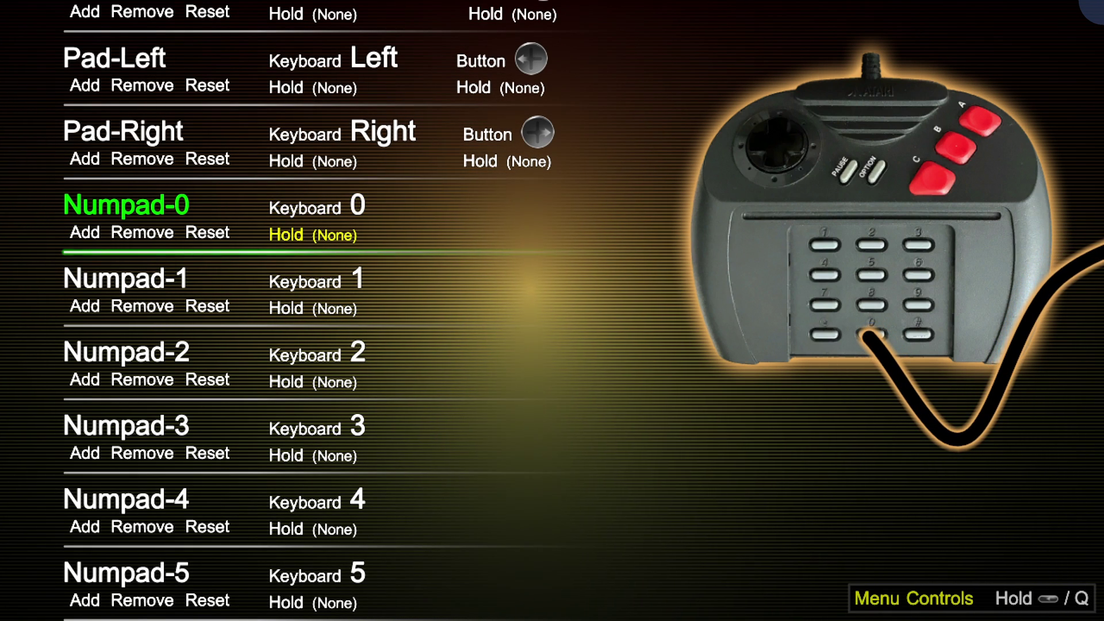
pyautogui.press('Left')
pyautogui.press('Left')
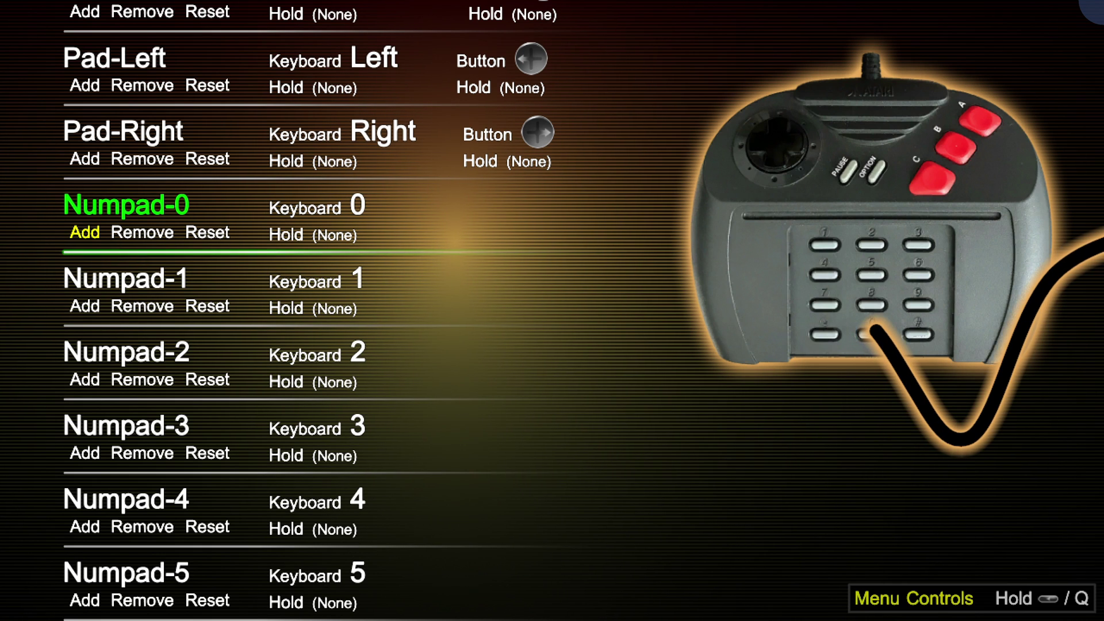
pyautogui.press('Return')
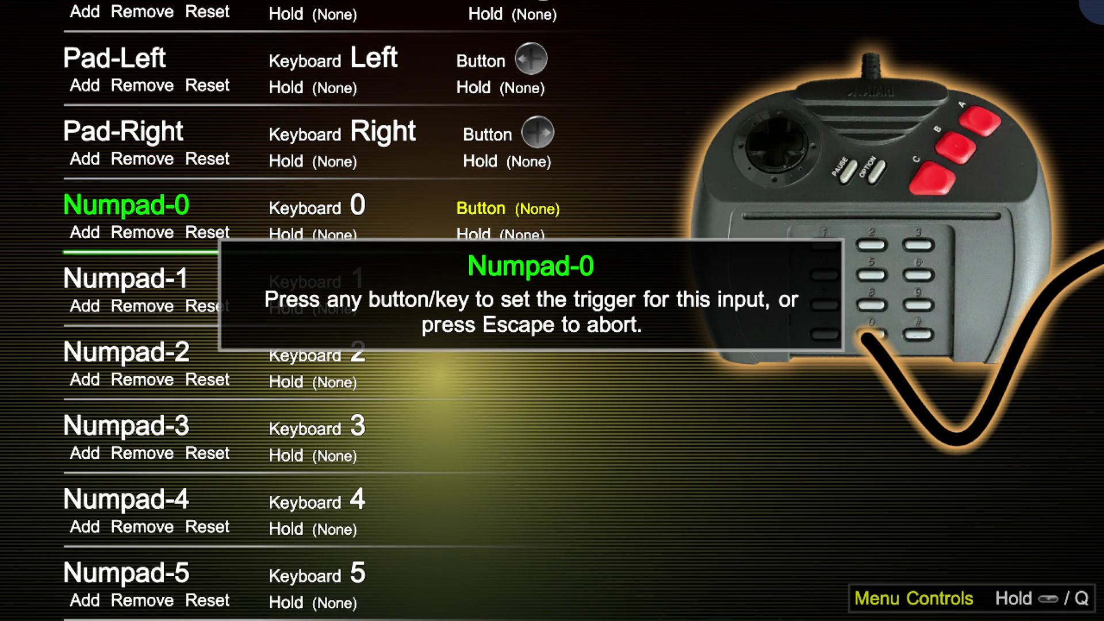
pyautogui.press('a')
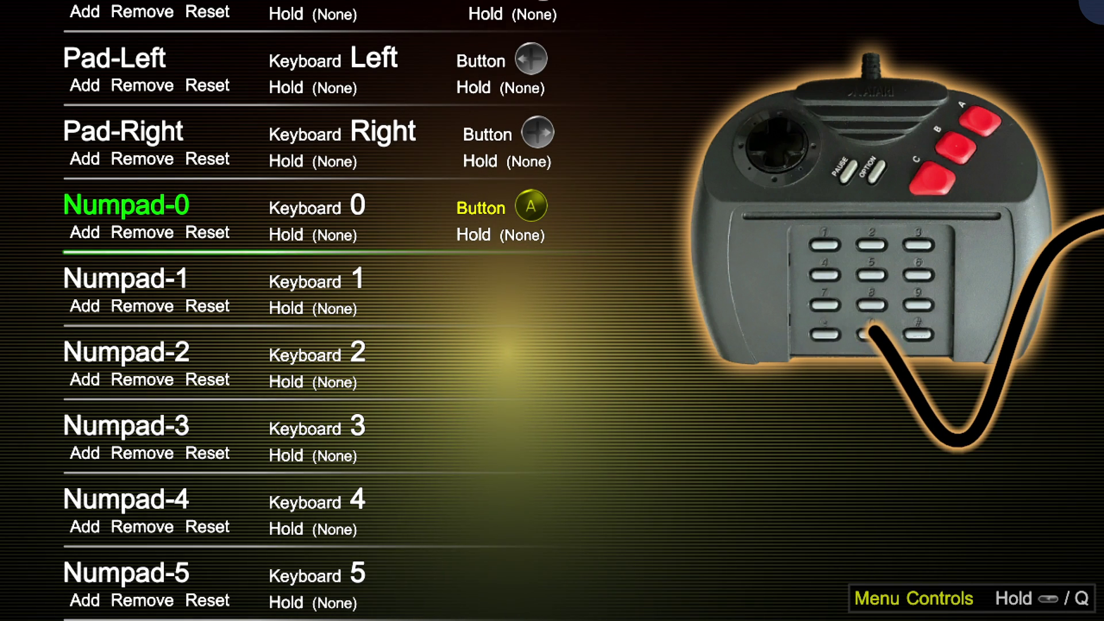
pyautogui.press('Down')
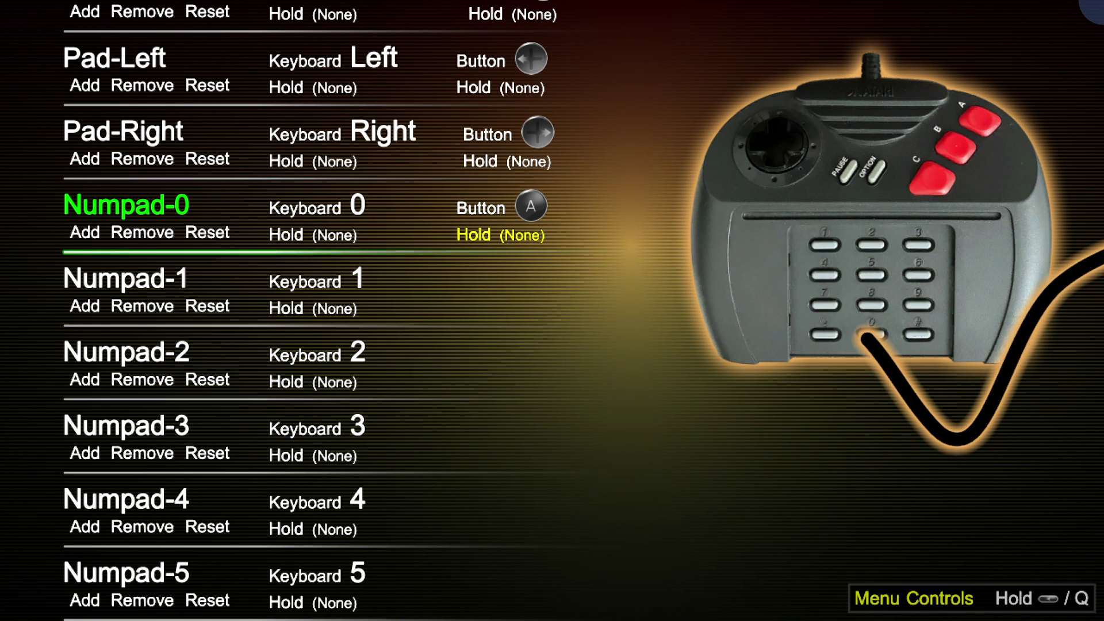
pyautogui.press('Return')
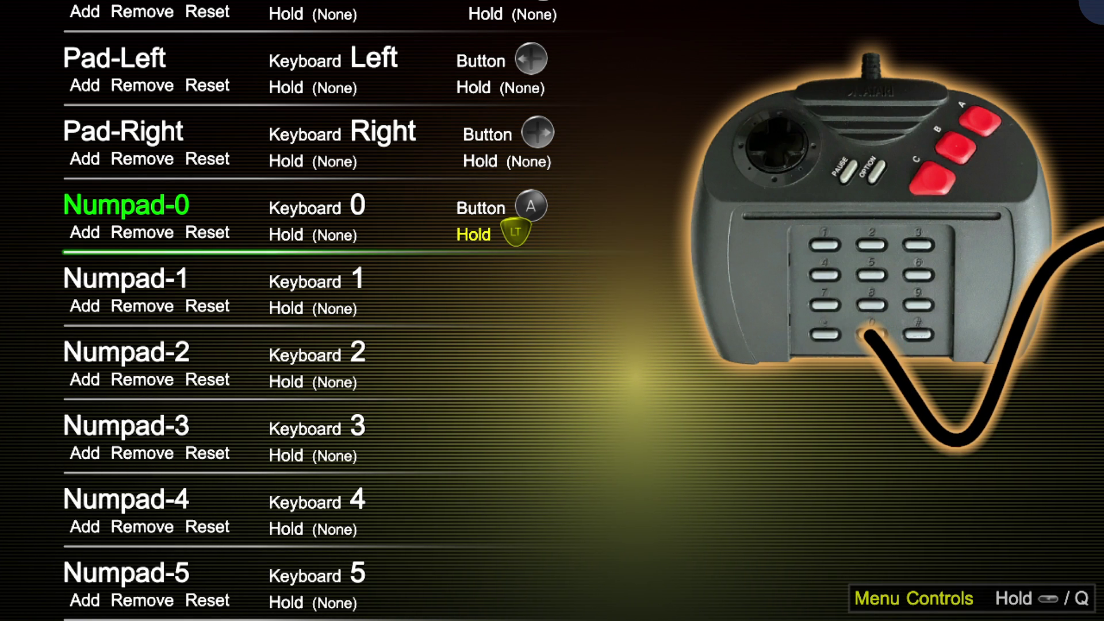
# Bind Numpad-1 to the B button and Numpad-2 to the Y button, each with LT as the hold button
pyautogui.press('Down')
pyautogui.press('Return')
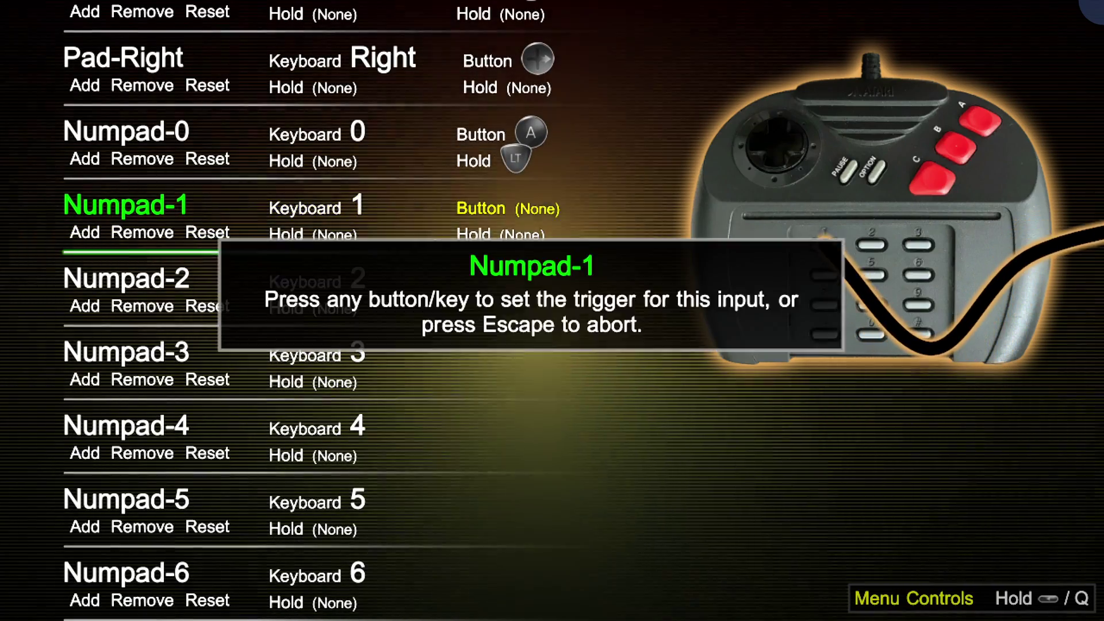
pyautogui.press('b')
pyautogui.press('Down')
pyautogui.press('Return')
pyautogui.press('y')
pyautogui.press('Return')
# Bind Numpad-3 to the X button and Numpad-4 to LB, each with LT as the hold button
pyautogui.press('Down')
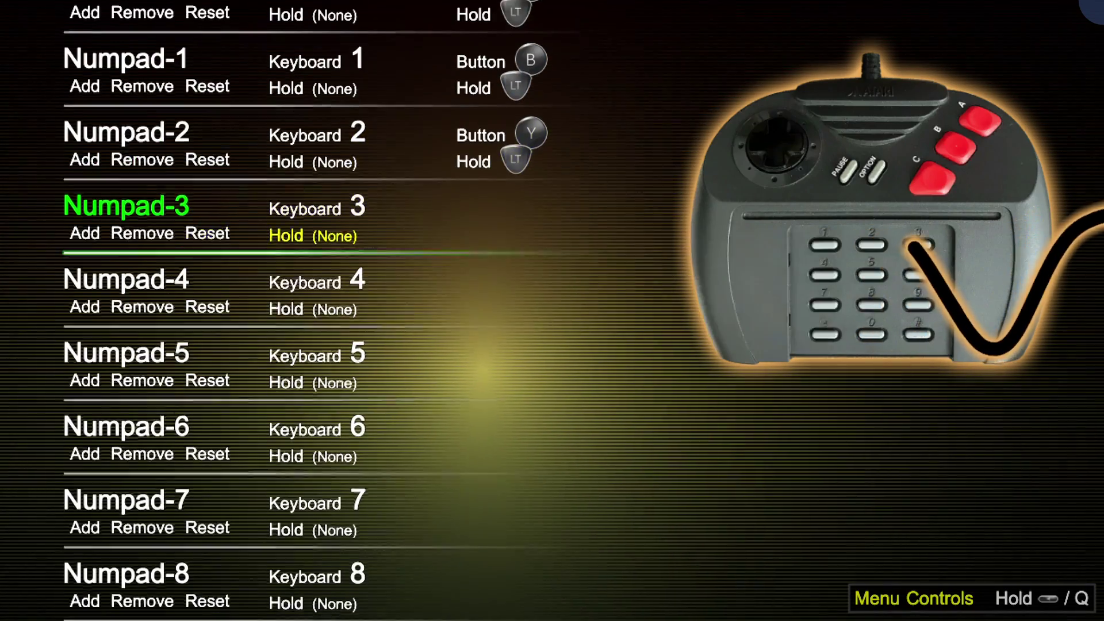
pyautogui.press('Return')
pyautogui.press('x')
pyautogui.press('Return')
pyautogui.press('Return')
pyautogui.press('Down')
# Bind Numpad-5 to the controller's RB button with LT as its hold button
pyautogui.press('Return')
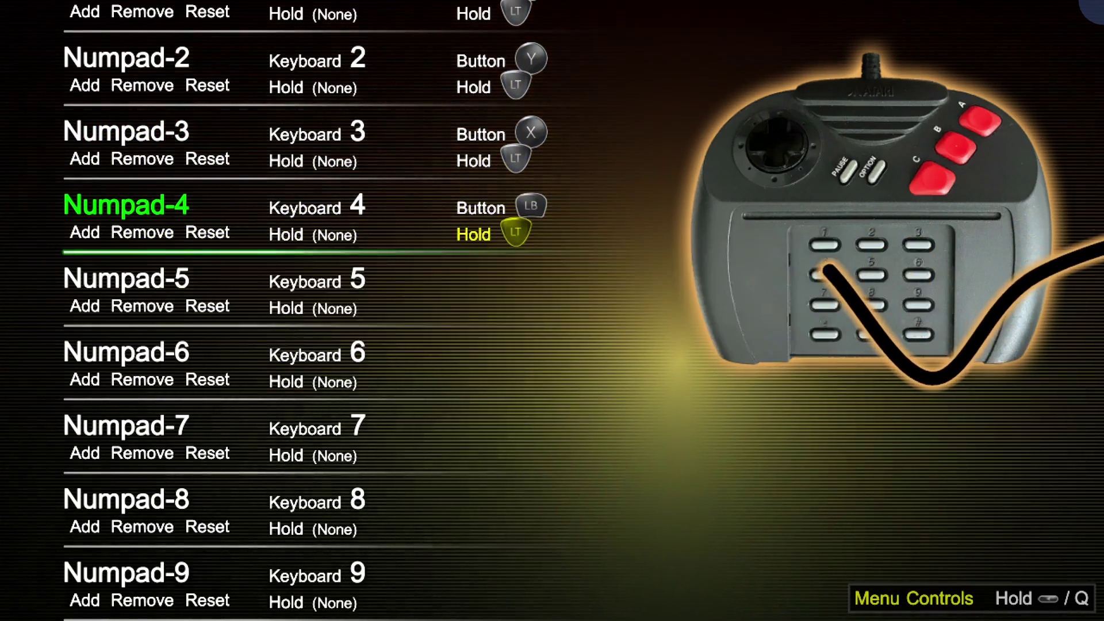
pyautogui.press('Down')
pyautogui.press('Return')
pyautogui.press('Down')
# Bind Numpad-6 to the controller's Back button with LT as its hold button
pyautogui.press('Return')
pyautogui.press('Down')
pyautogui.press('Down')
pyautogui.press('Left')
pyautogui.press('Left')
# Bind Numpad-7 to the controller's Start button with LT as its hold button
pyautogui.press('Left')
pyautogui.press('Return')
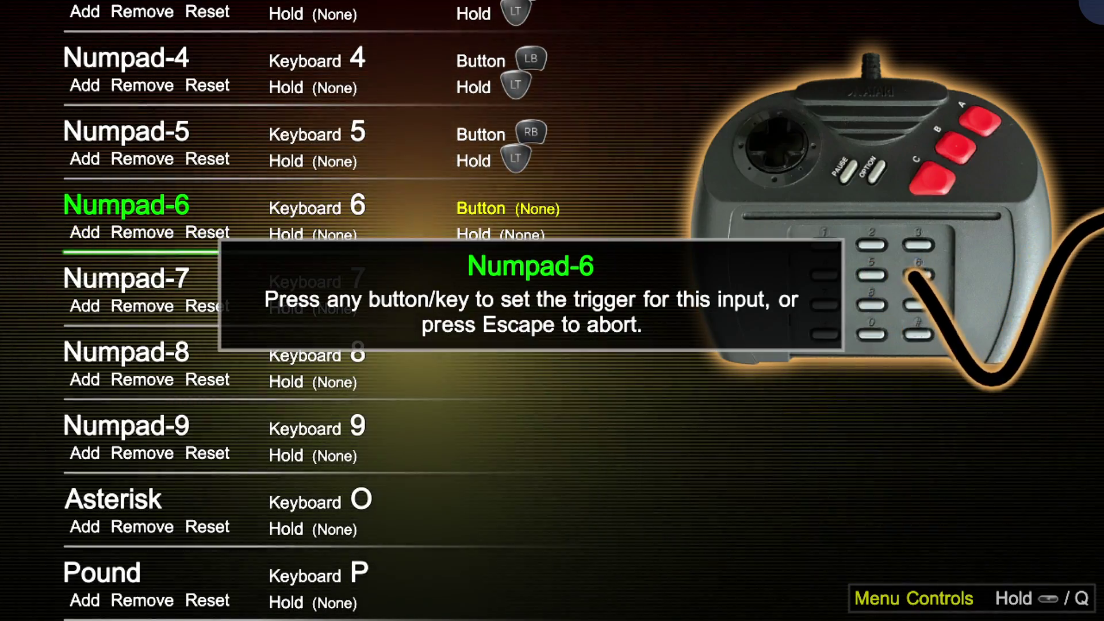
pyautogui.press('Down')
pyautogui.press('Return')
pyautogui.press('Down')
pyautogui.press('Down')
# Bind Numpad-8 to D-pad up on the controller with LT as its hold button
pyautogui.press('Left')
pyautogui.press('Left')
pyautogui.press('Left')
pyautogui.press('Return')
pyautogui.press('Down')
pyautogui.press('Return')
pyautogui.press('Down')
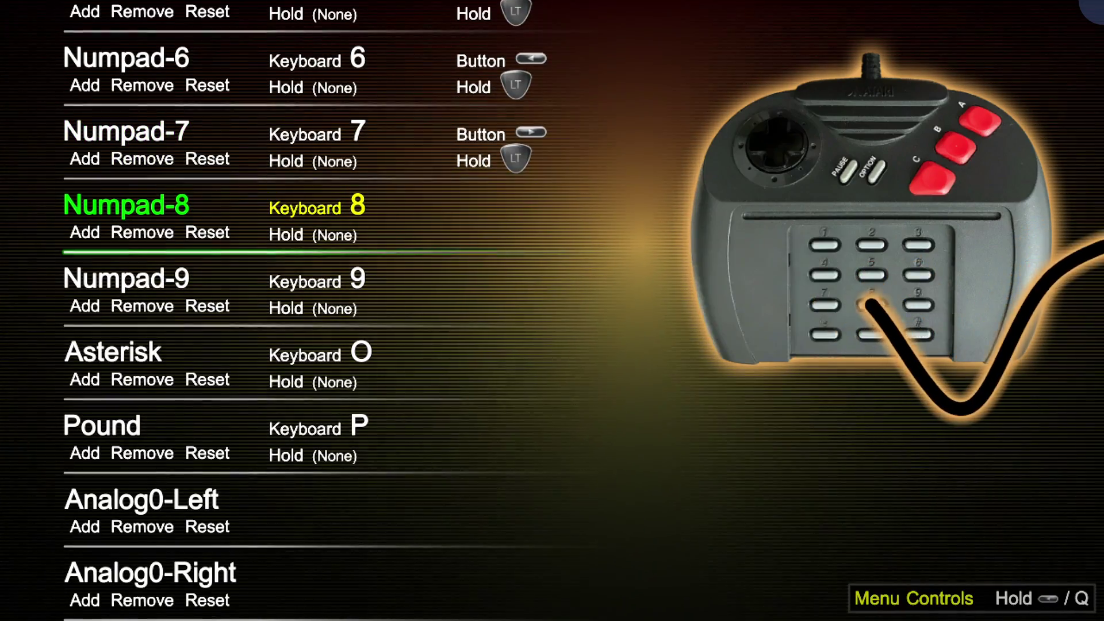
pyautogui.press('Down')
# Bind Numpad-9 to D-pad right and Asterisk to another D-pad direction, each with LT as the hold button
pyautogui.press('Left')
pyautogui.press('Left')
pyautogui.press('Left')
pyautogui.press('Return')
pyautogui.press('Down')
pyautogui.press('Return')
pyautogui.press('Down')
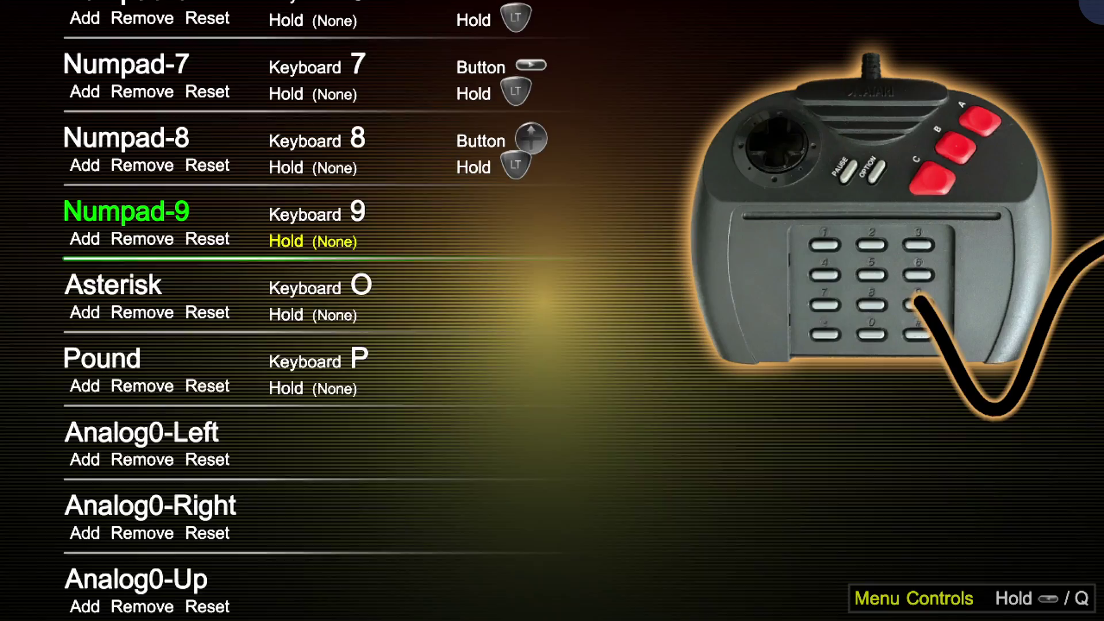
# Bind Pound to D-pad left on the controller with LT as its hold button
pyautogui.press('Left')
pyautogui.press('Left')
pyautogui.press('Left')
pyautogui.press('Return')
pyautogui.press('Down')
pyautogui.press('Return')
pyautogui.press('Down')
pyautogui.press('Return')
pyautogui.press('Down')
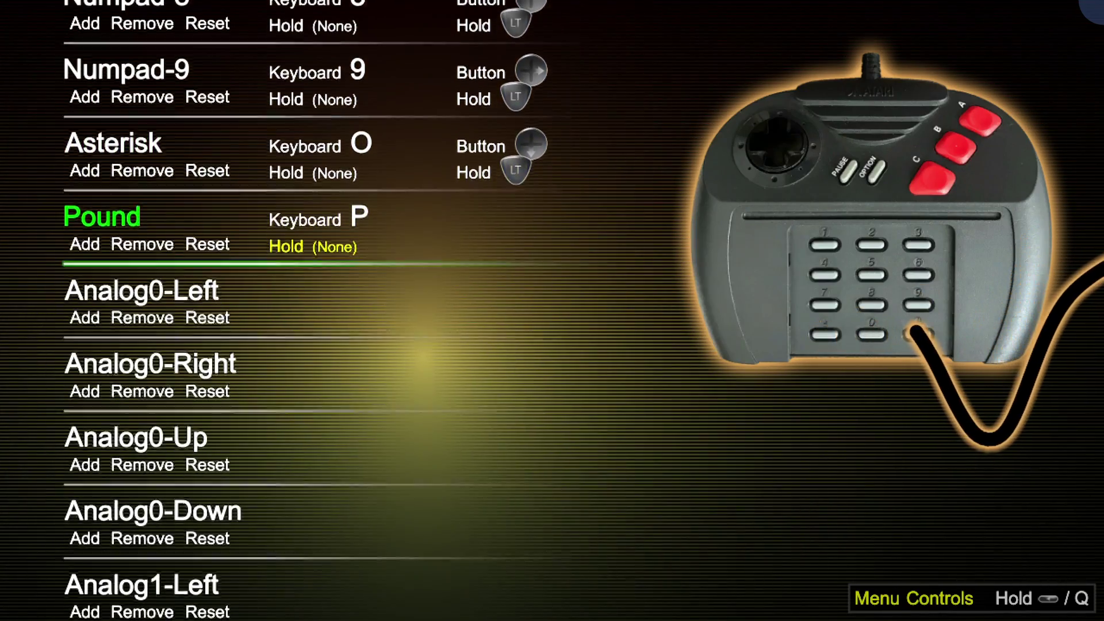
pyautogui.press('Left')
pyautogui.press('Left')
pyautogui.press('Left')
pyautogui.press('Return')
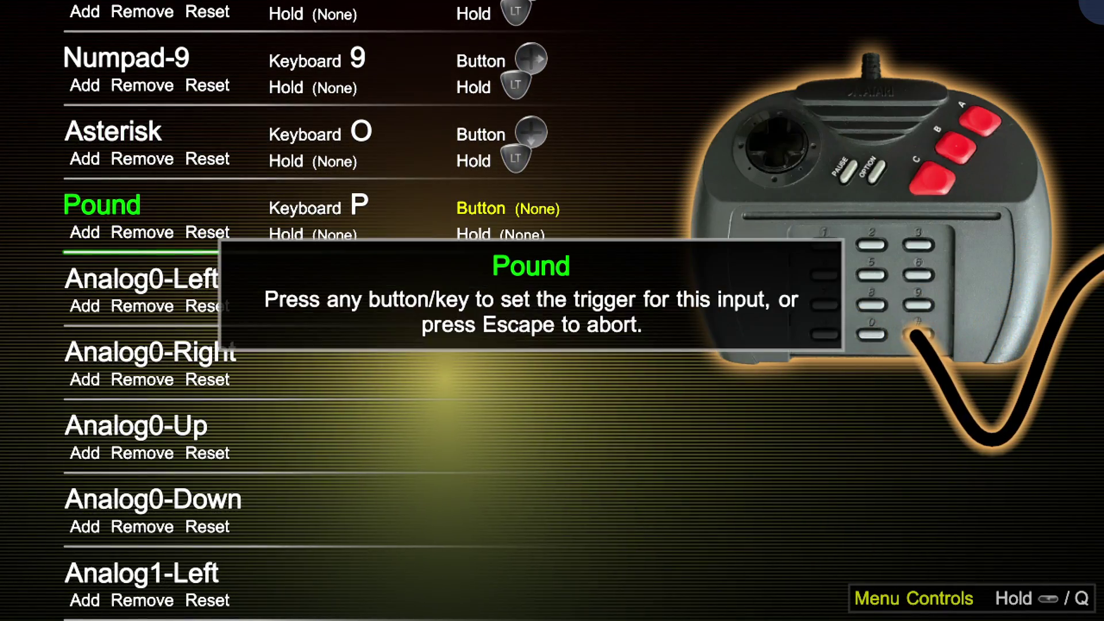
pyautogui.press('Left')
pyautogui.press('Down')
pyautogui.press('Return')
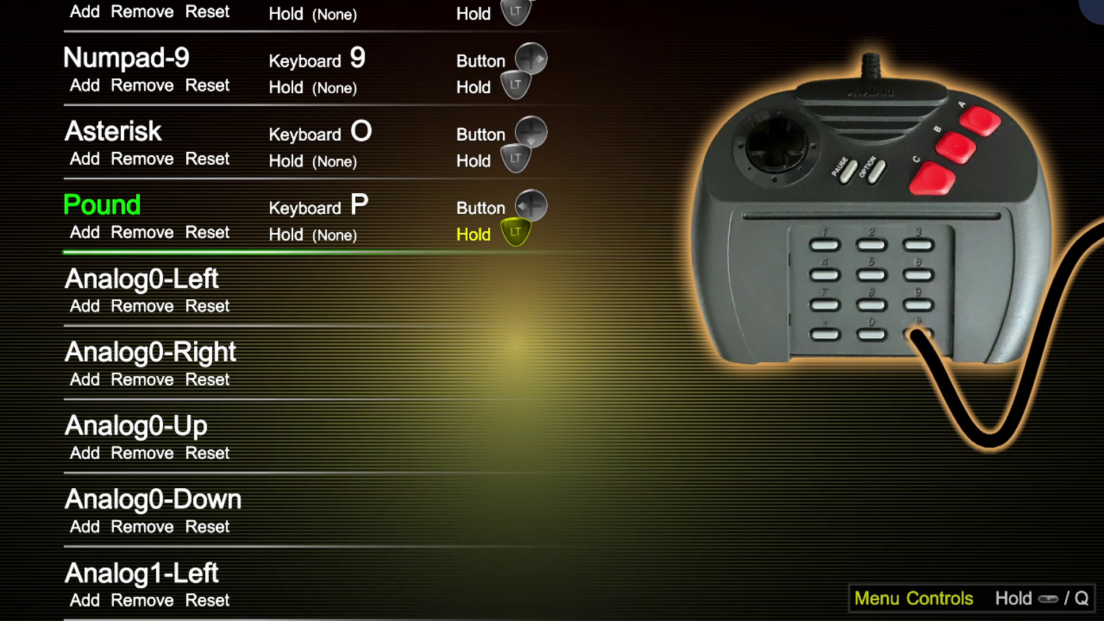
# Add bindings for Analog0-Left and Analog0-Right using the matching directions of the controller's left stick
pyautogui.press('Down')
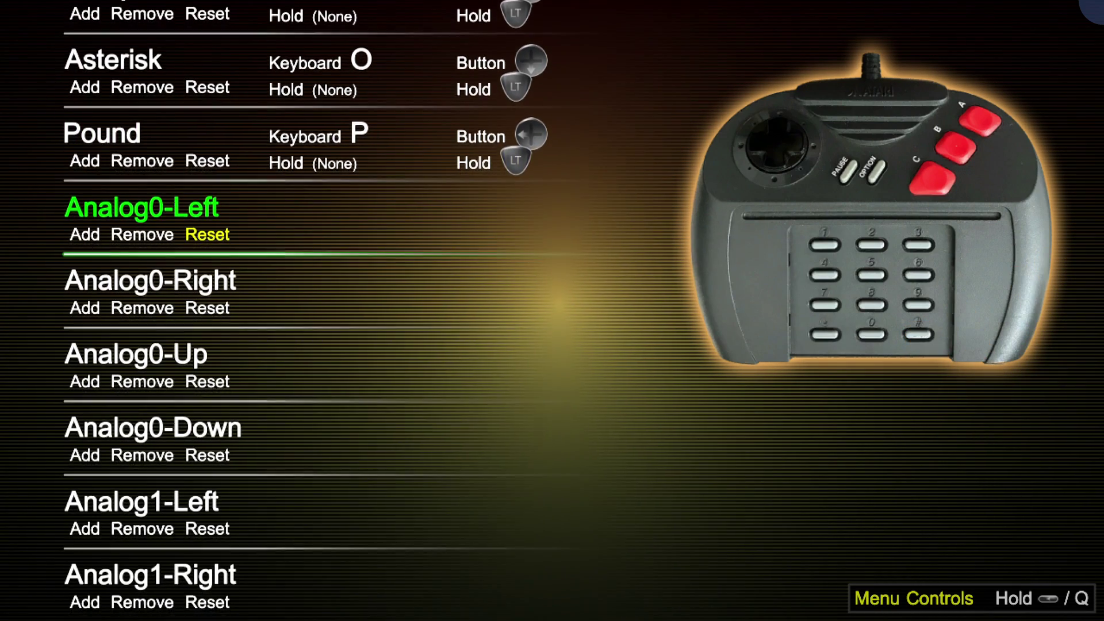
pyautogui.press('Left')
pyautogui.press('Left')
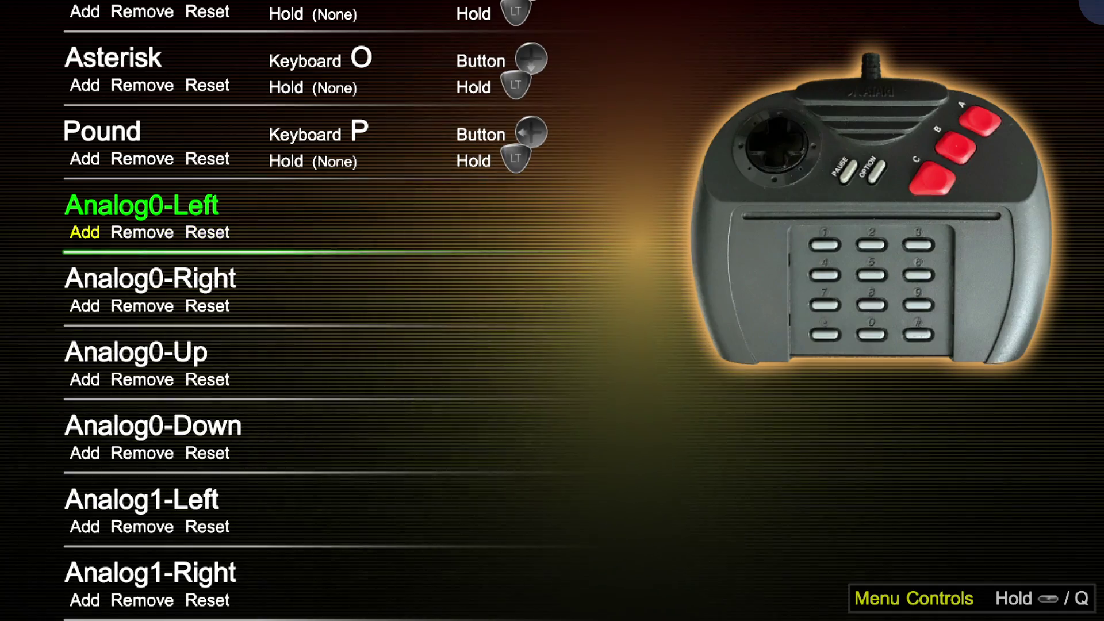
pyautogui.press('Return')
pyautogui.press('Down')
pyautogui.press('Left')
pyautogui.press('Left')
pyautogui.press('Return')
# Add bindings for Analog0-Up and Analog0-Down using the matching directions of the controller's left stick
pyautogui.press('Down')
pyautogui.press('Left')
pyautogui.press('Left')
pyautogui.press('Return')
pyautogui.press('Down')
pyautogui.press('Left')
pyautogui.press('Left')
pyautogui.press('Return')
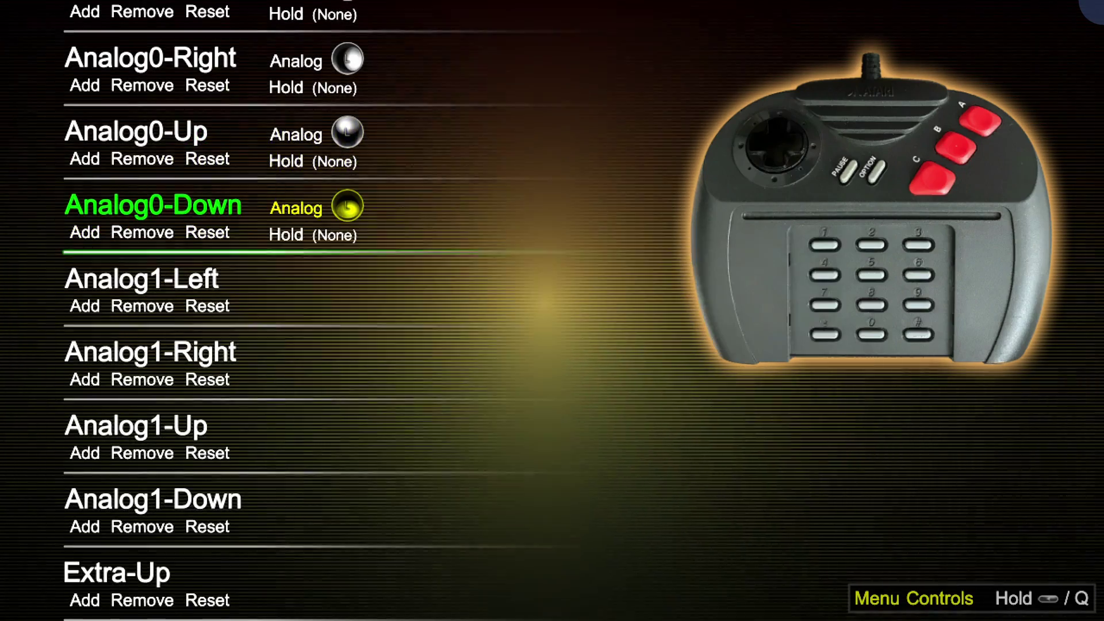
# Add bindings for Analog1-Left and Analog1-Right using the matching directions of the controller's right stick
pyautogui.press('Down')
pyautogui.press('Left')
pyautogui.press('Left')
pyautogui.press('Return')
pyautogui.press('Down')
pyautogui.press('Left')
pyautogui.press('Left')
pyautogui.press('Return')
# Add bindings for Analog1-Up and Analog1-Down using the matching directions of the controller's right stick
pyautogui.press('Down')
pyautogui.press('Left')
pyautogui.press('Left')
pyautogui.press('Return')
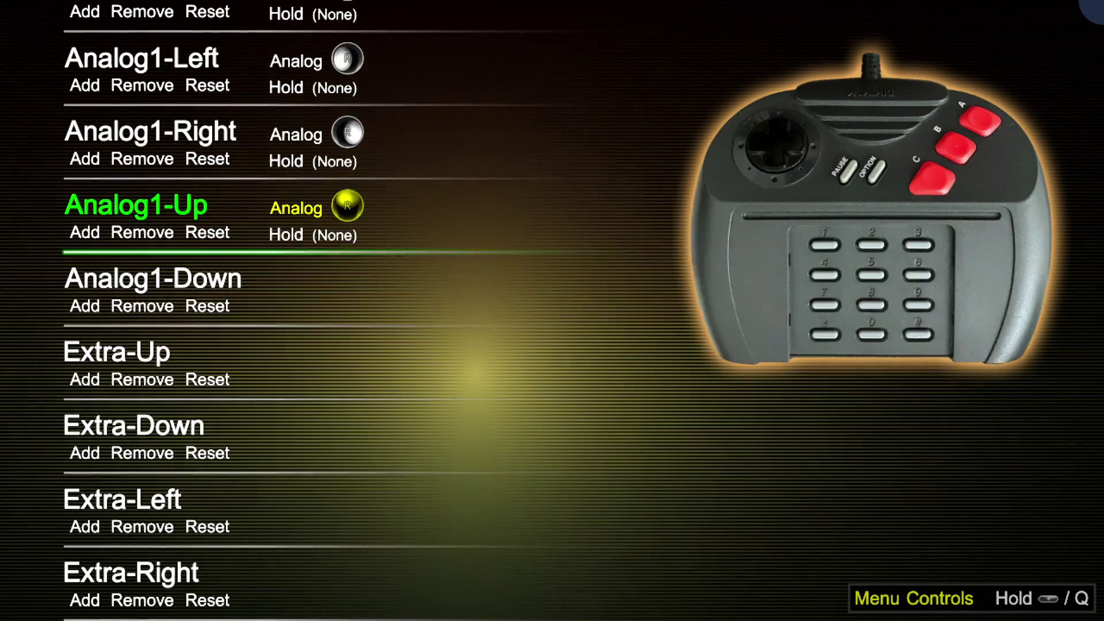
pyautogui.press('Down')
pyautogui.press('Left')
pyautogui.press('Left')
pyautogui.press('Return')
pyautogui.press('Right')
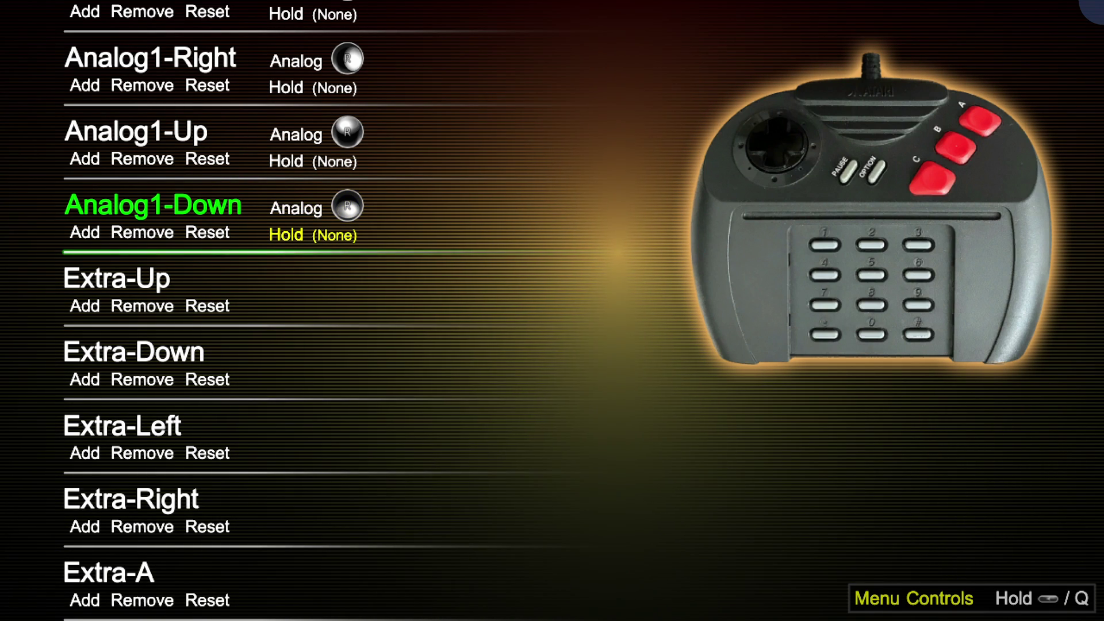
# Leave the Extra inputs unbound and exit the device bindings back to the emulator's main menu
pyautogui.press('Down')
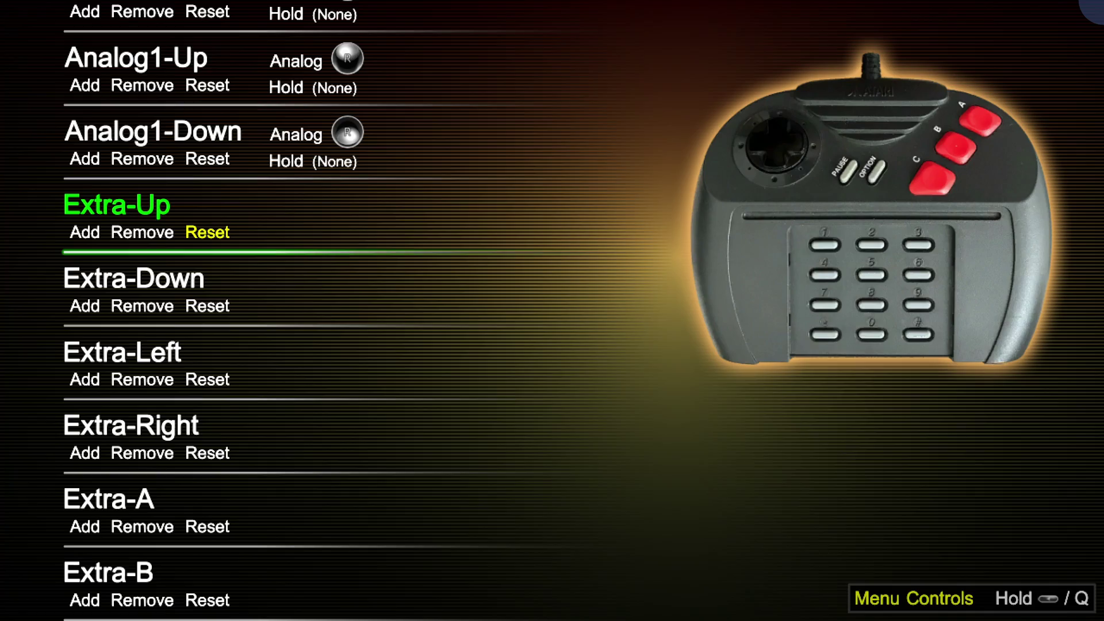
pyautogui.press('Left')
pyautogui.press('Left')
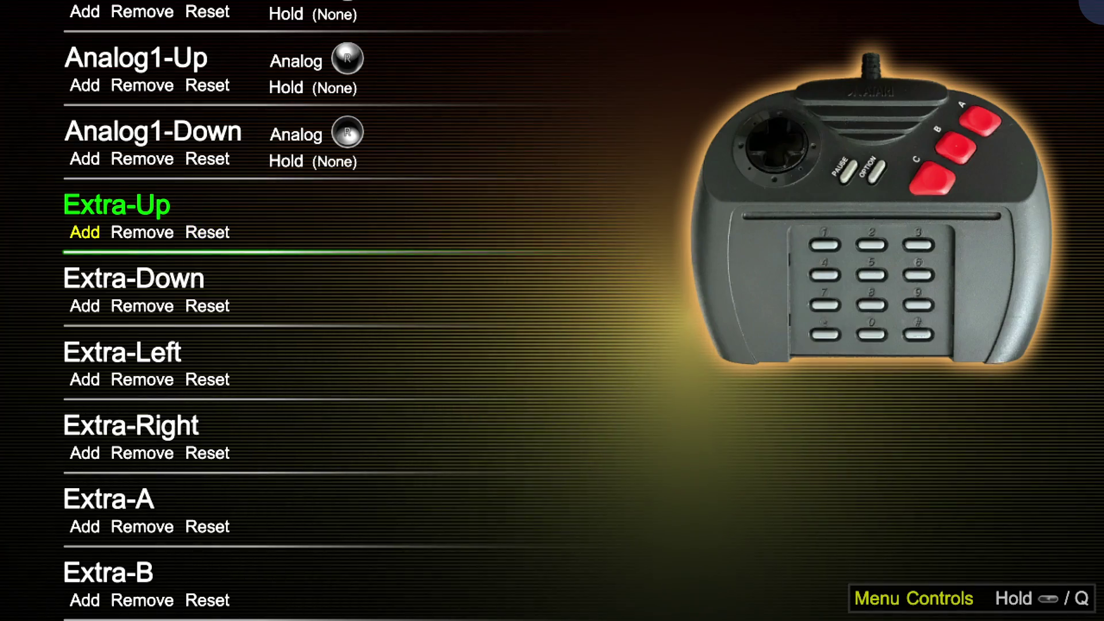
pyautogui.press('Left')
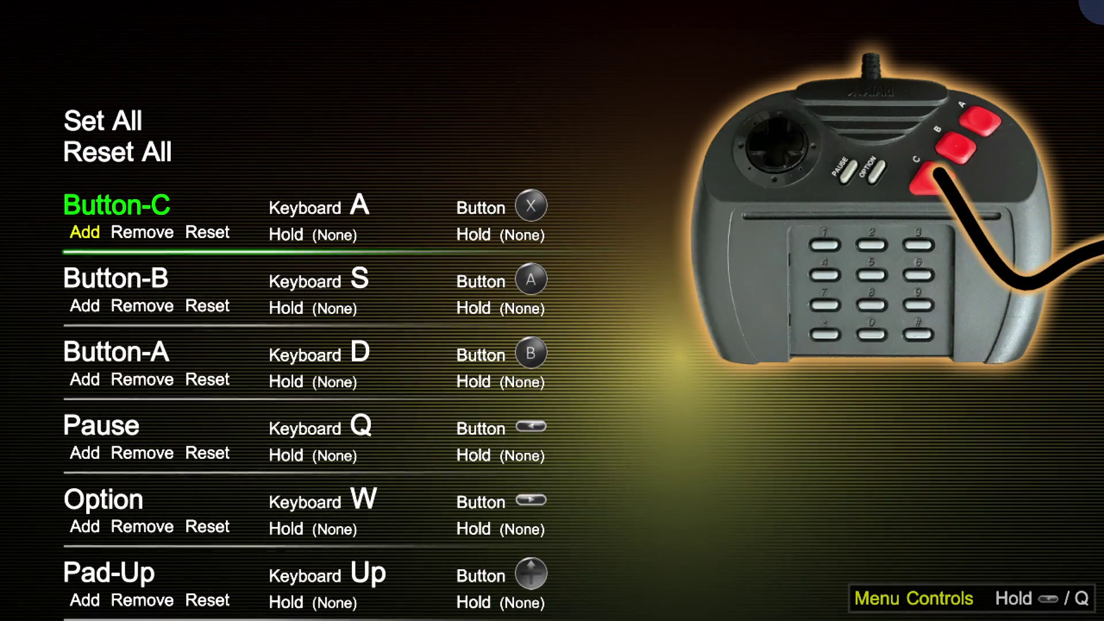
pyautogui.press('Escape')
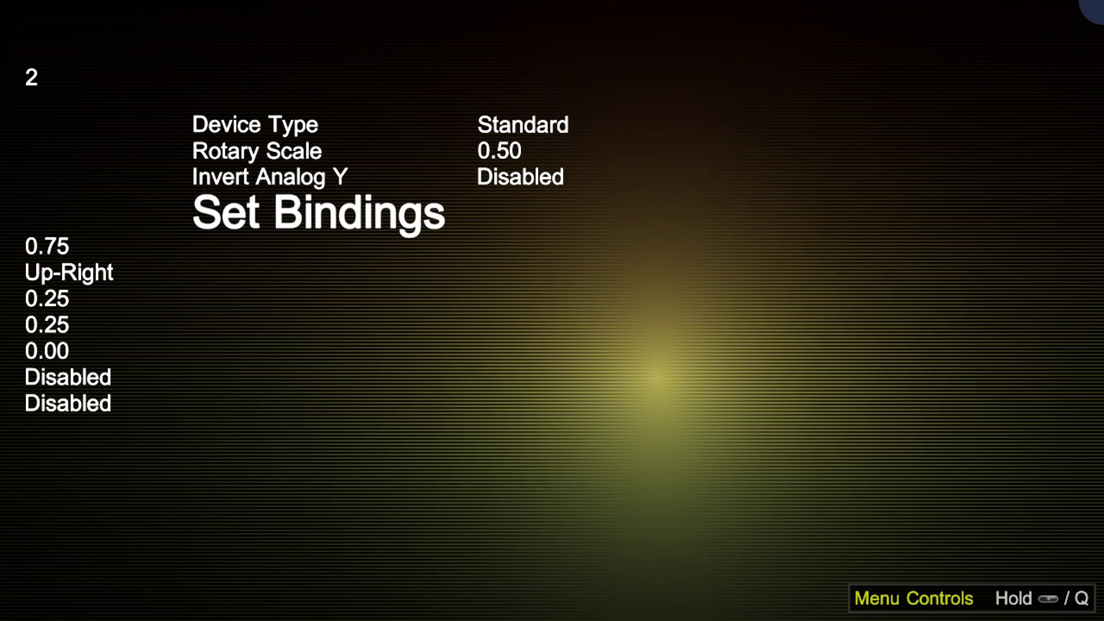
pyautogui.press('Escape')
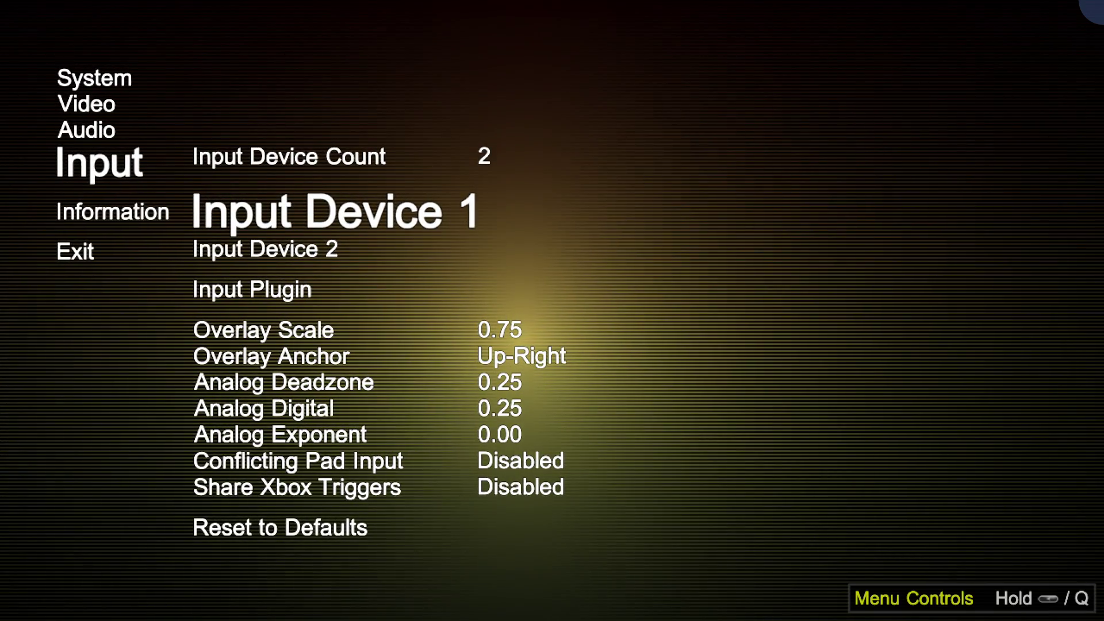
pyautogui.press('Escape')
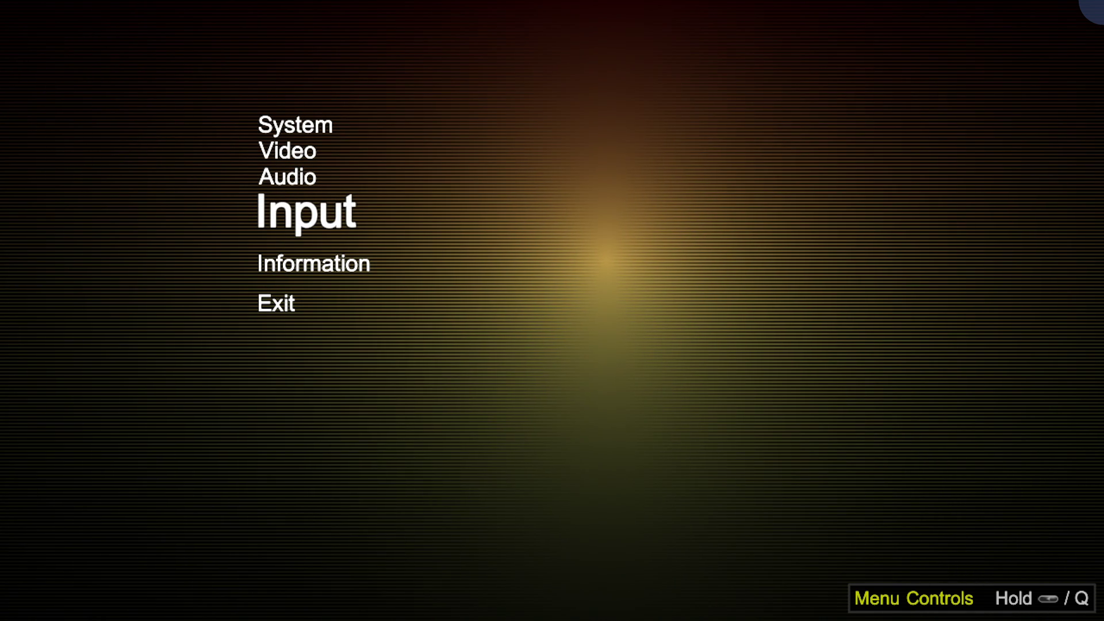
# Open the emulator's system settings
pyautogui.press('Up')
pyautogui.press('Up')
pyautogui.press('Up')
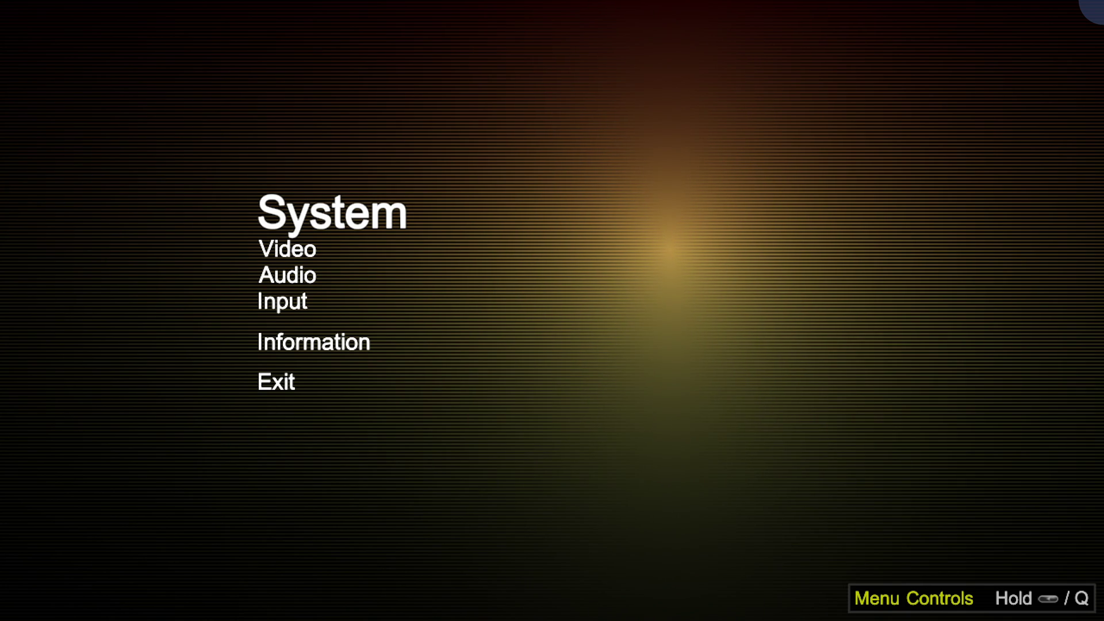
pyautogui.press('Return')
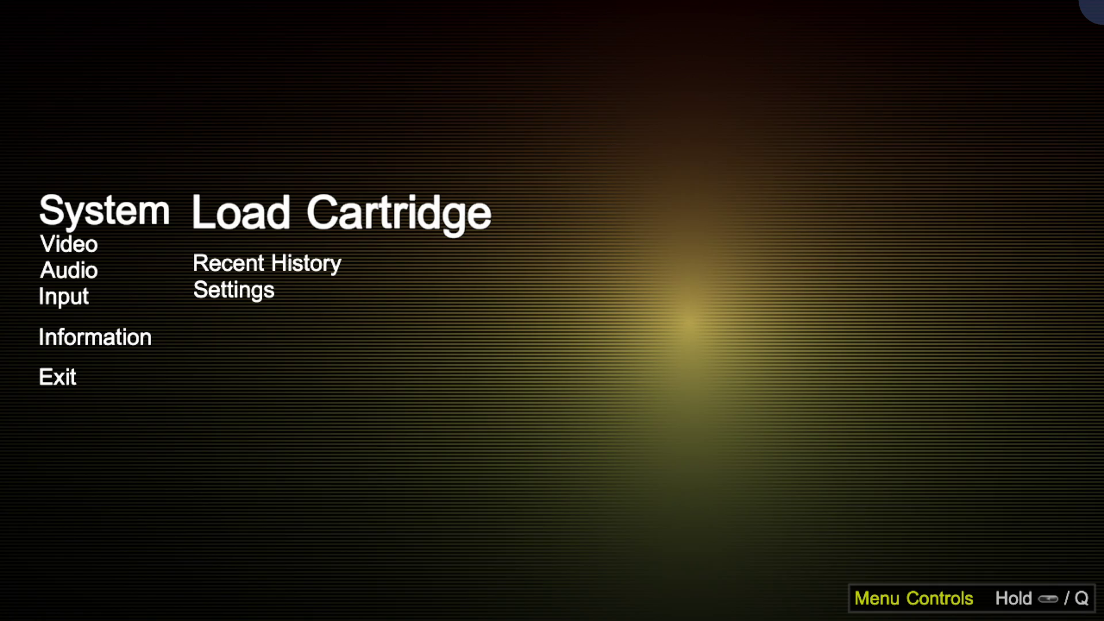
pyautogui.press('Down')
pyautogui.press('Down')
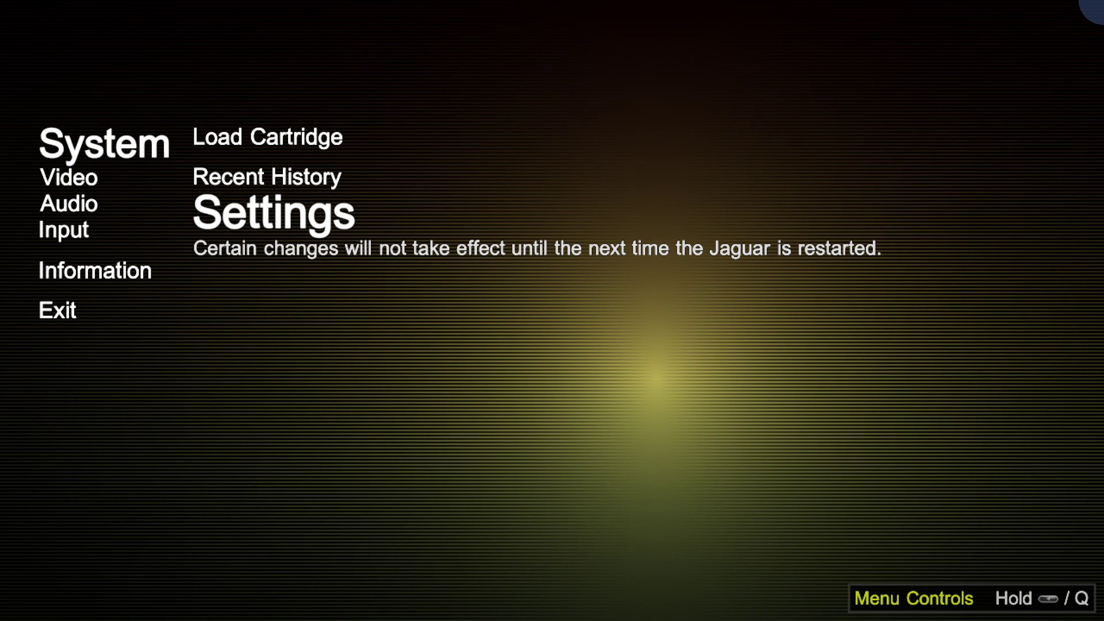
pyautogui.press('Return')
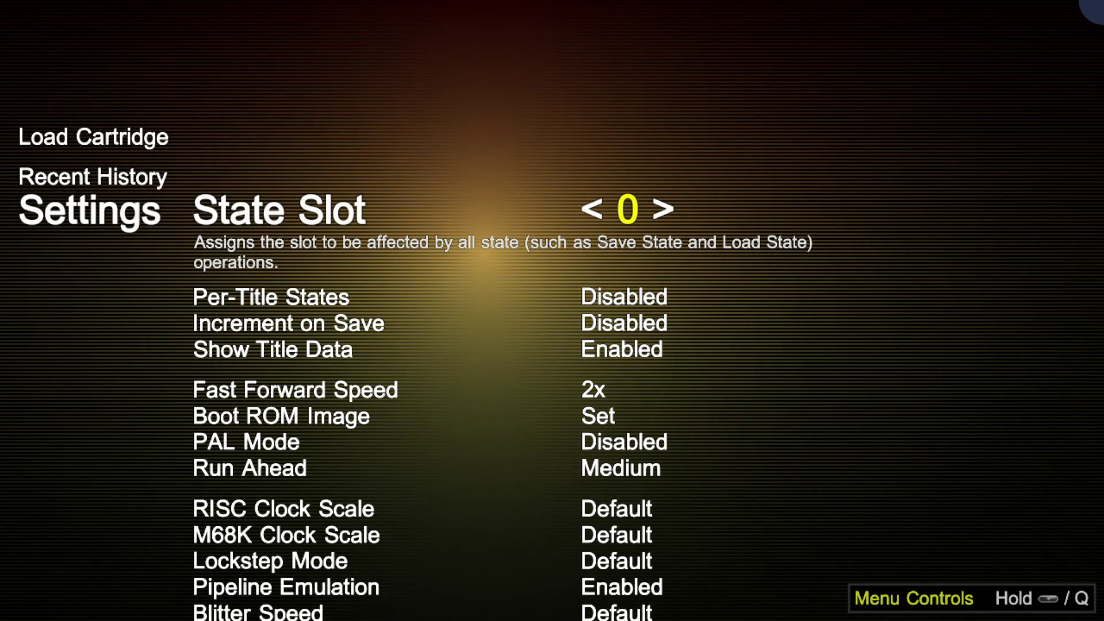
# Set Blitter Speed to Free in the system settings and return to the main menu
pyautogui.press('Down')
pyautogui.press('Down')
pyautogui.press('Down')
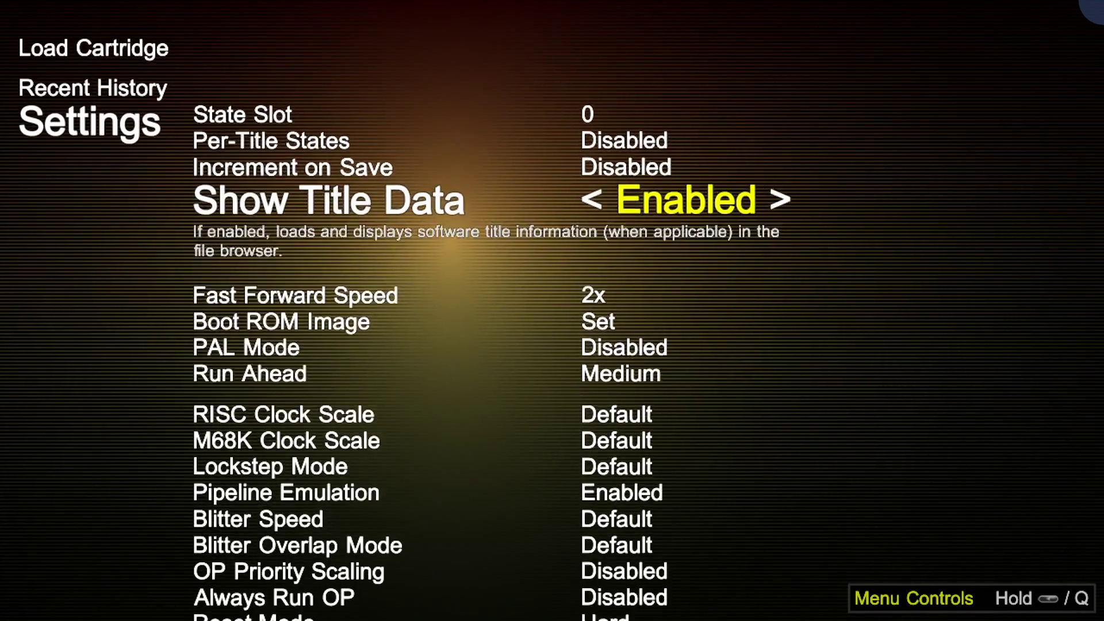
pyautogui.press('Down')
pyautogui.press('Down')
pyautogui.press('Down')
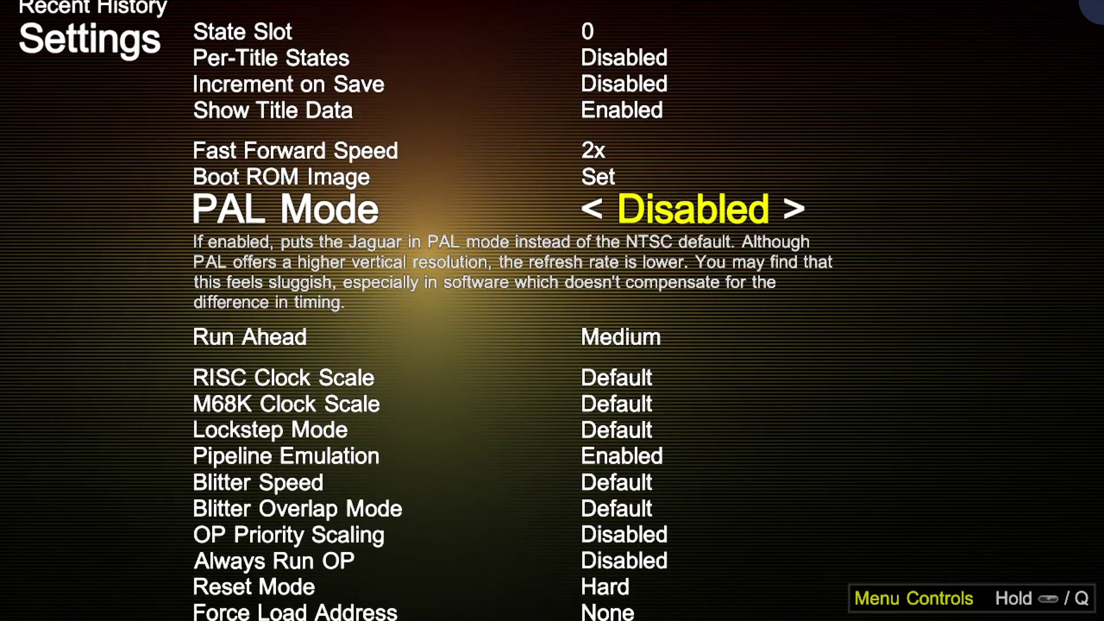
pyautogui.press('Down')
pyautogui.press('Down')
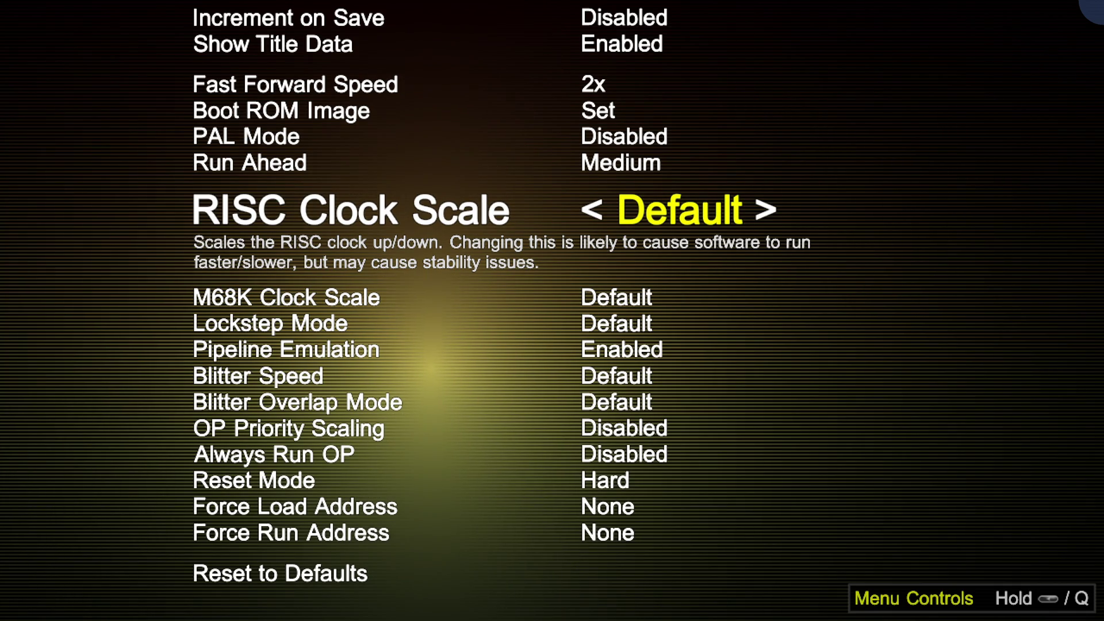
pyautogui.press('Down')
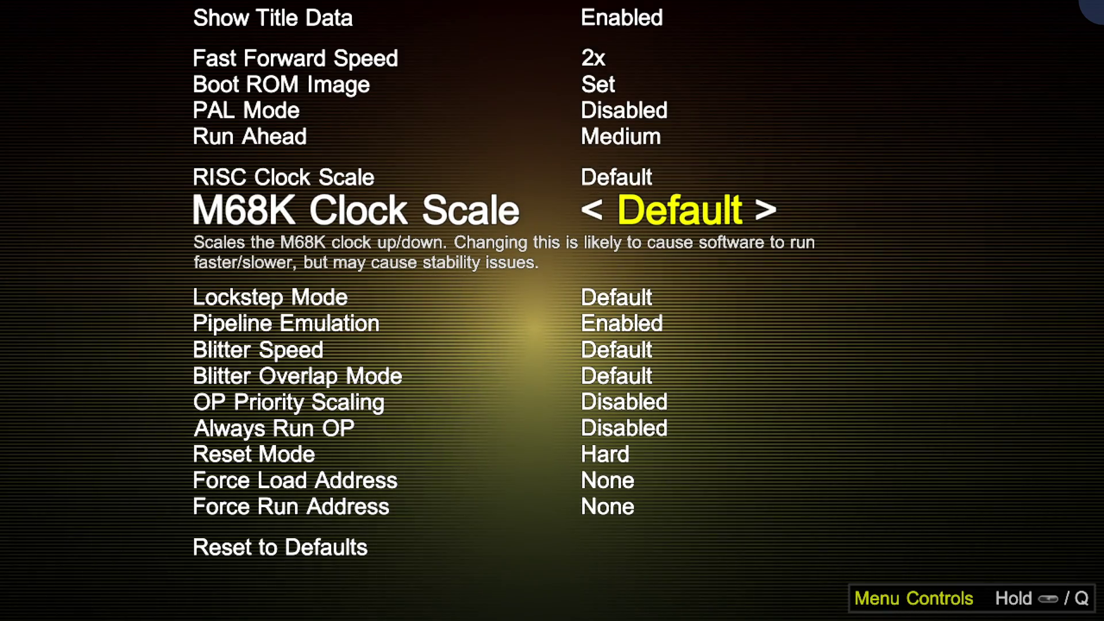
pyautogui.press('Down')
pyautogui.press('Down')
pyautogui.press('Down')
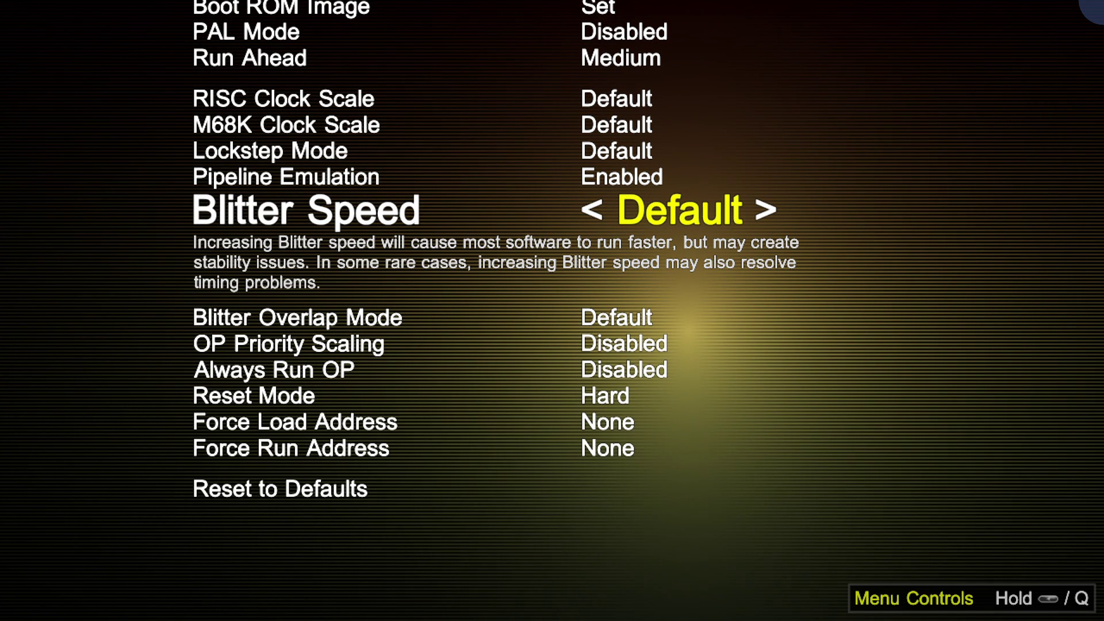
pyautogui.press('Left')
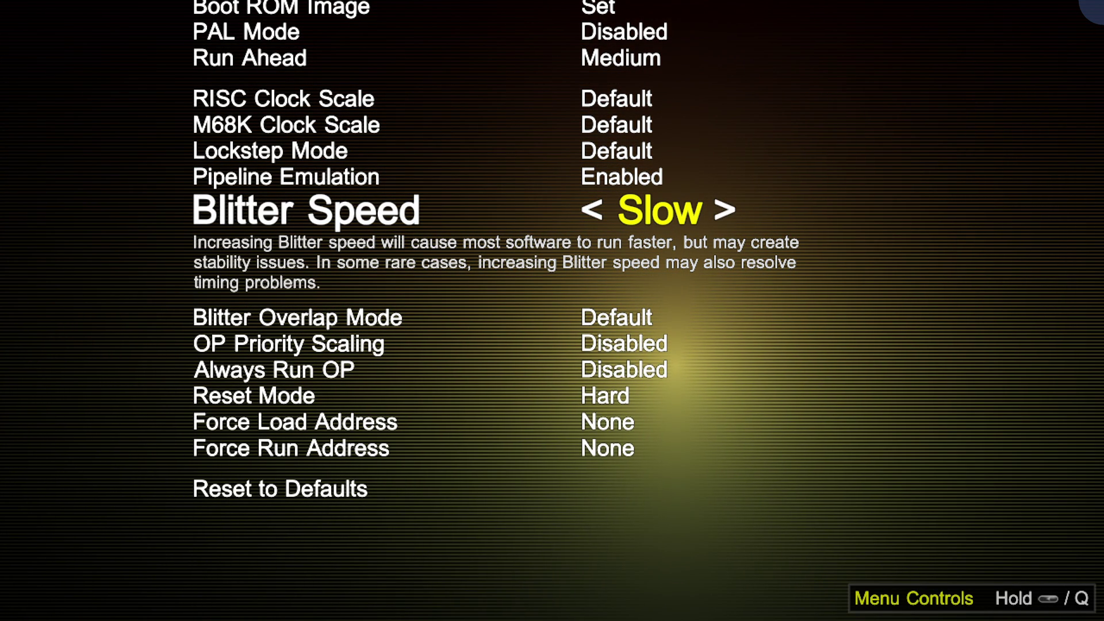
pyautogui.press('Left')
pyautogui.press('Left')
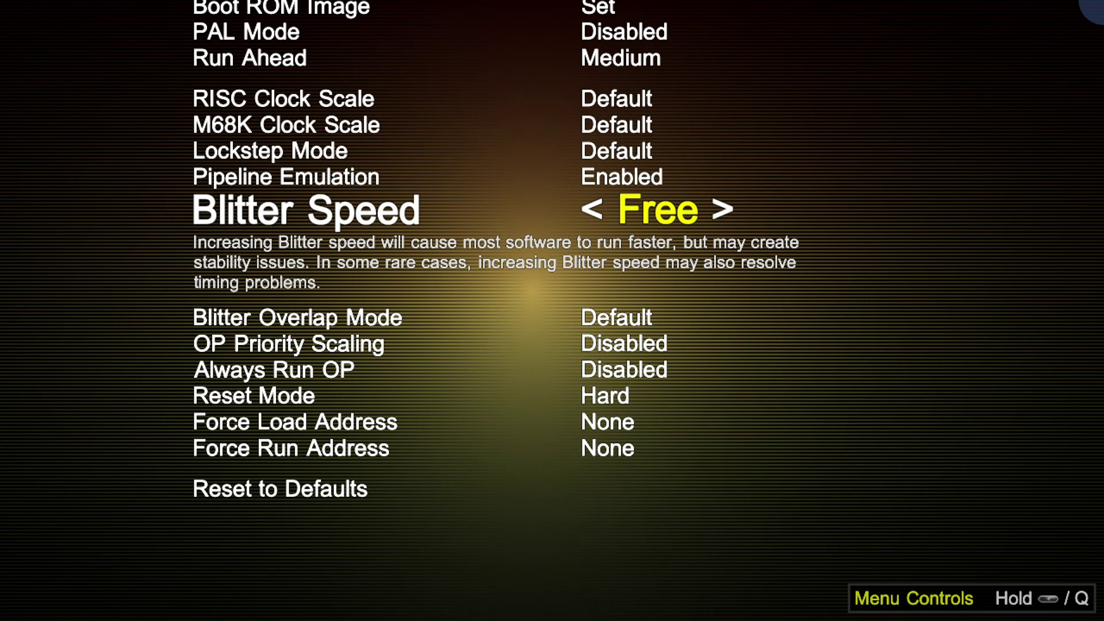
pyautogui.press('Escape')
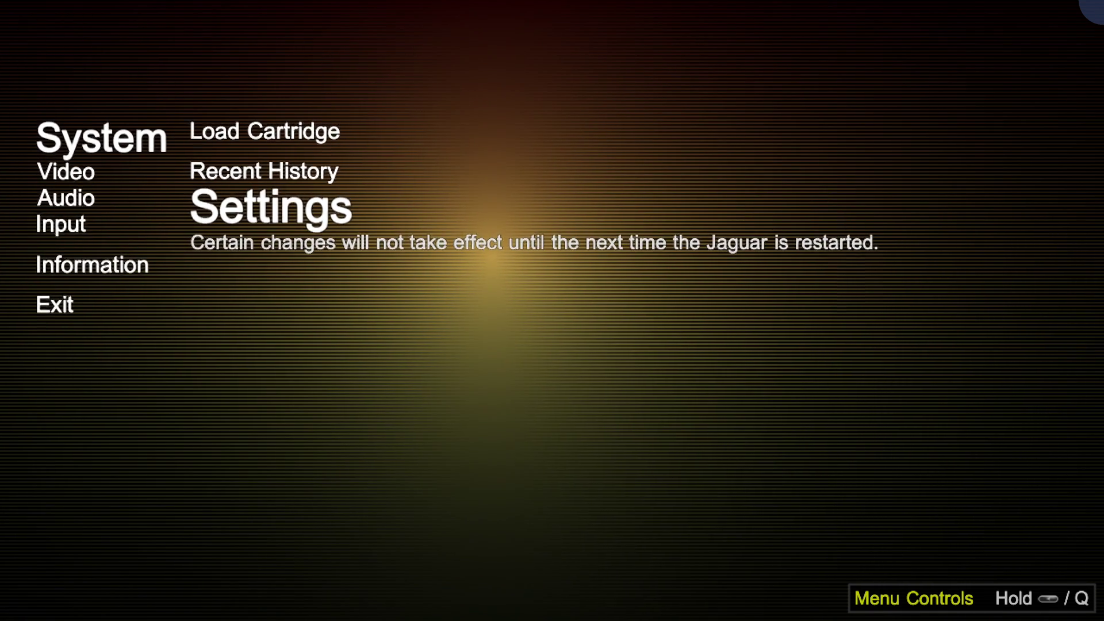
pyautogui.press('Escape')
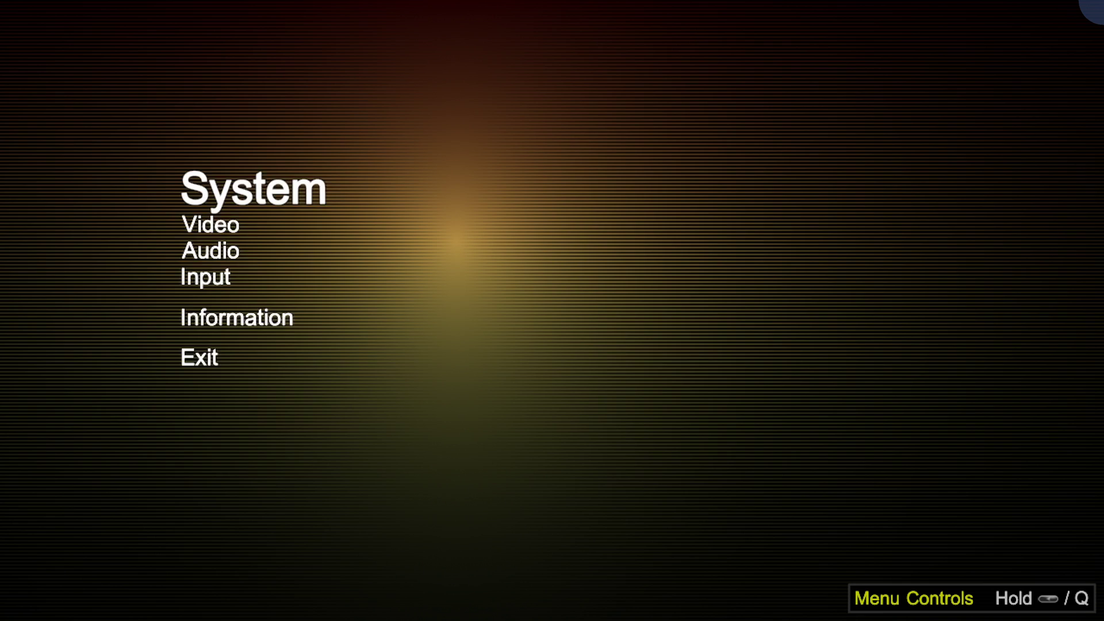
# Set the video resolution to 3840x2160x32 and return to the main menu
pyautogui.press('Down')
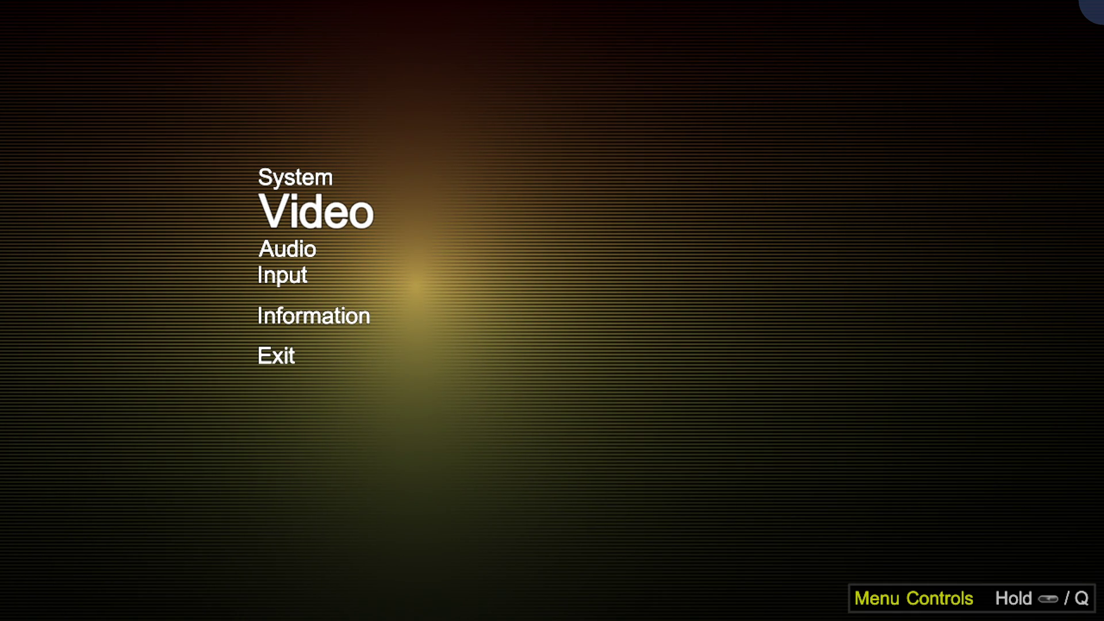
pyautogui.press('Return')
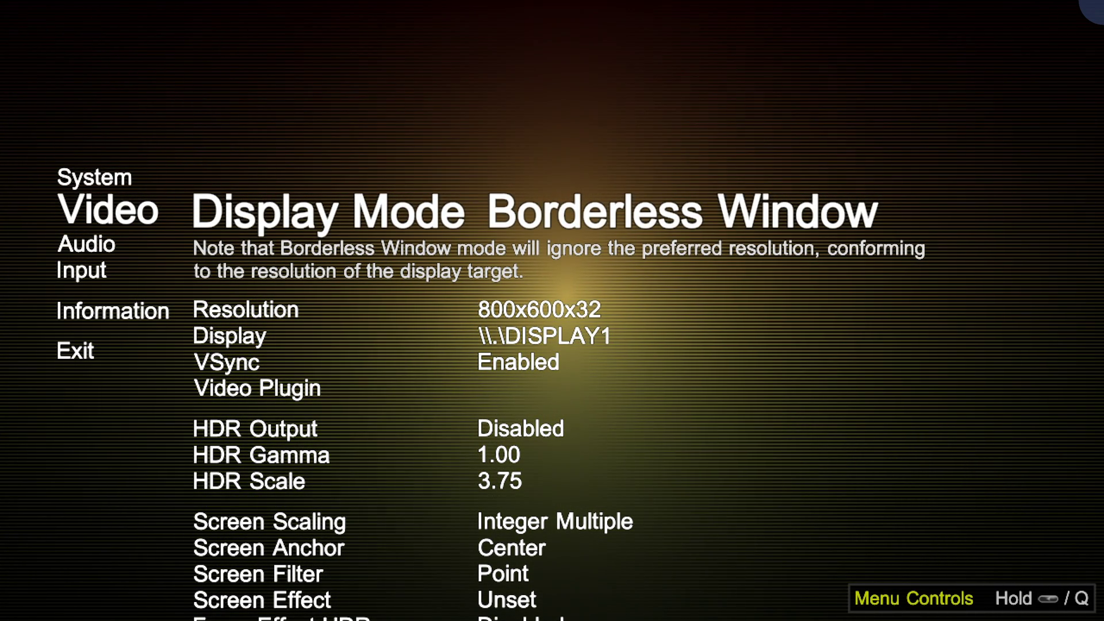
pyautogui.press('Down')
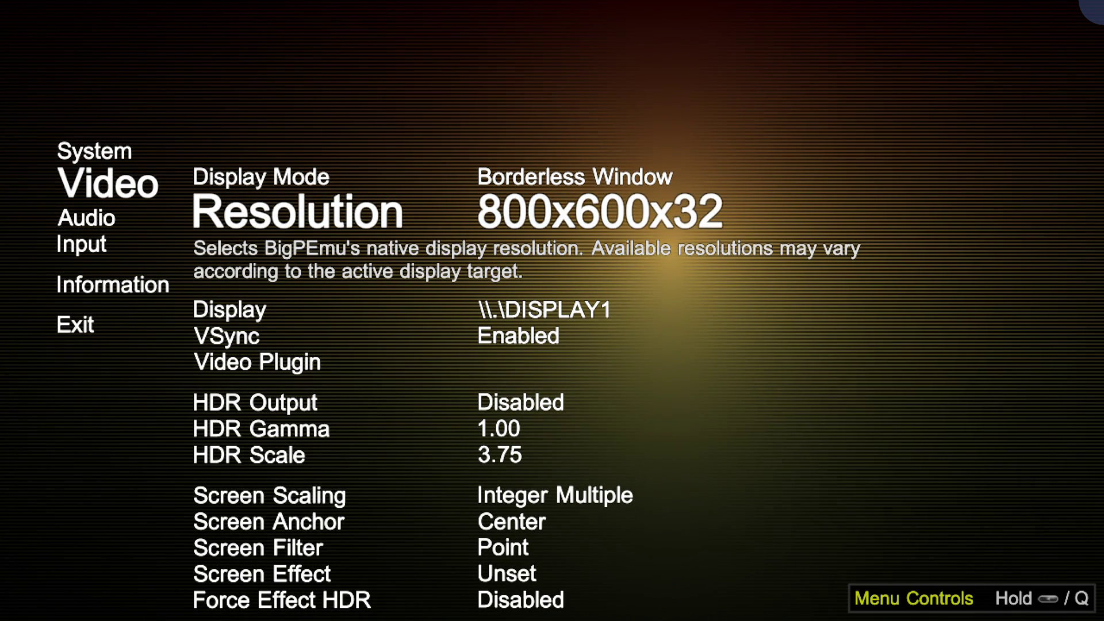
pyautogui.press('Return')
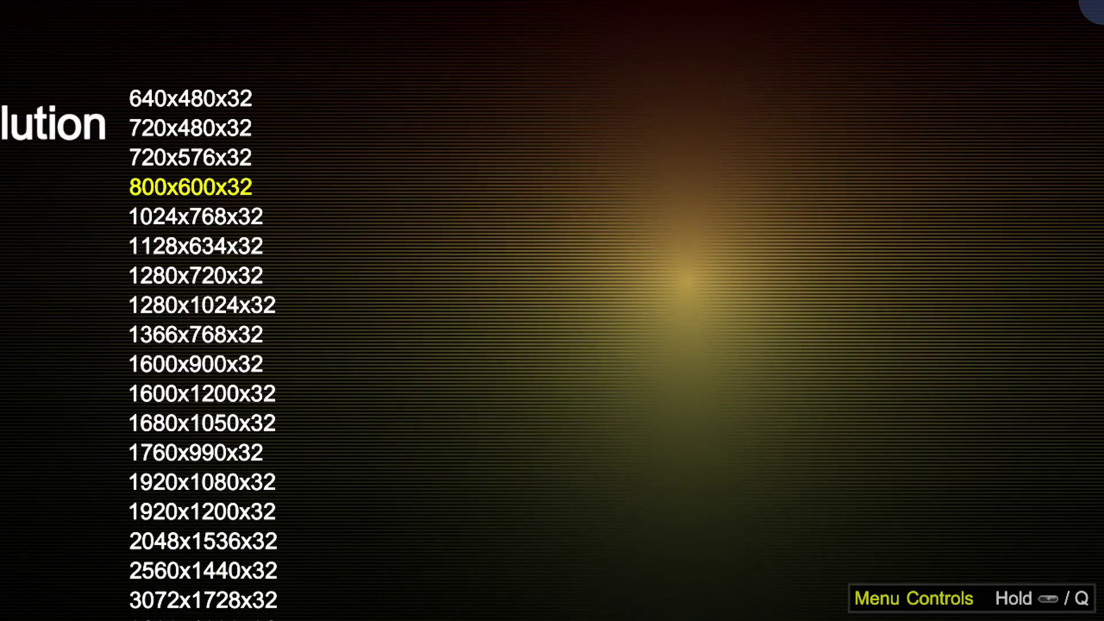
pyautogui.press('Up')
pyautogui.press('Up')
pyautogui.press('Up')
pyautogui.press('Up')
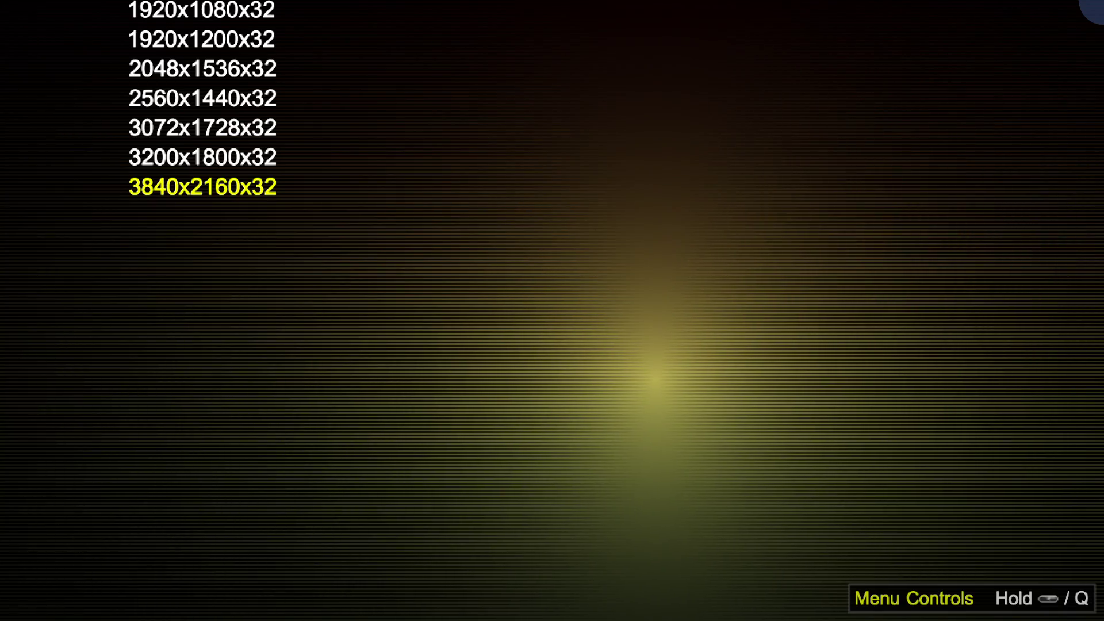
pyautogui.press('Return')
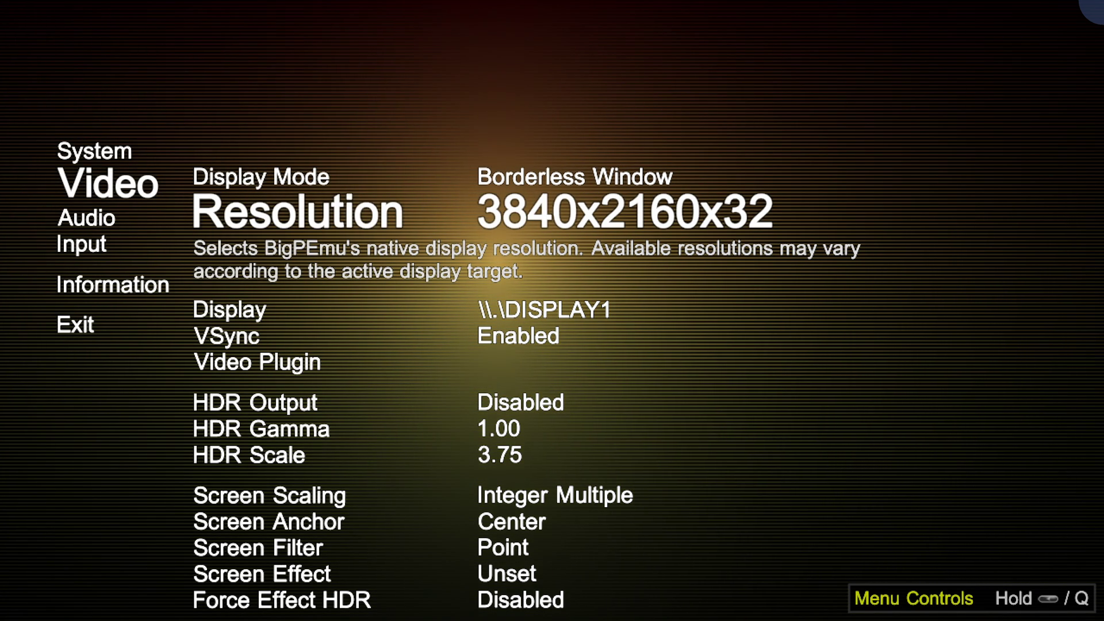
pyautogui.press('Escape')
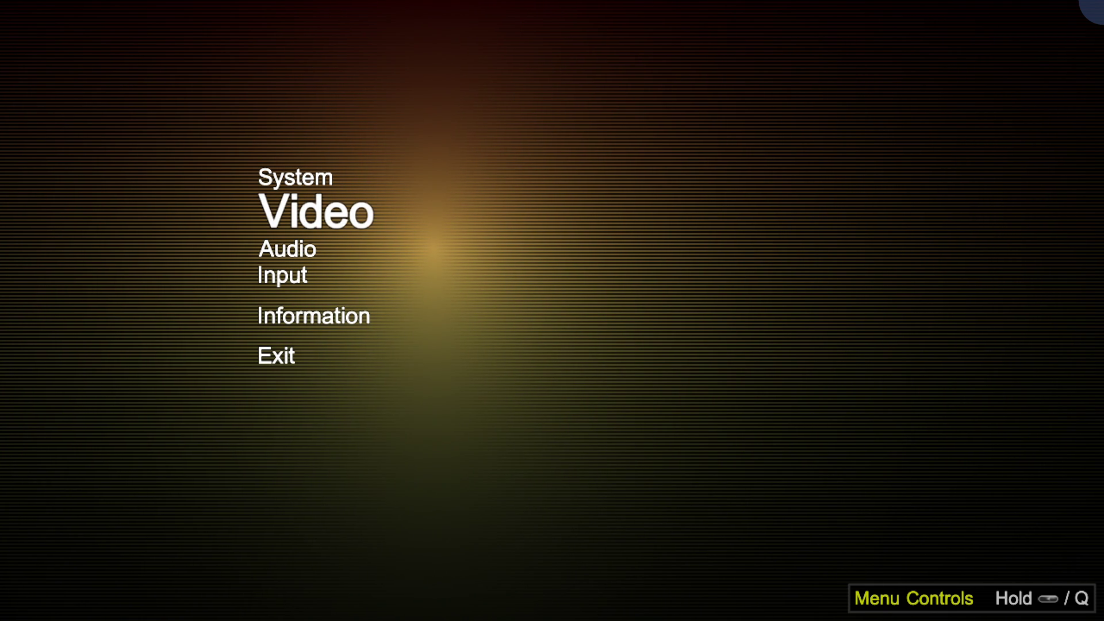
pyautogui.press('Up')
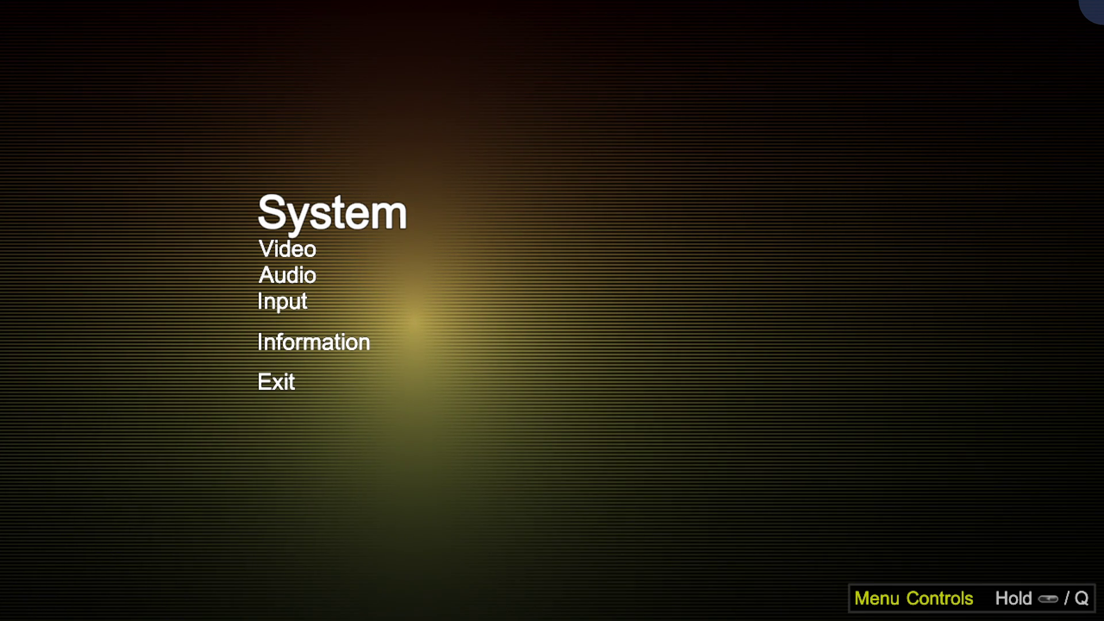
# Start loading a cartridge from the system options and open the Atari Jaguar games directory
pyautogui.press('Return')
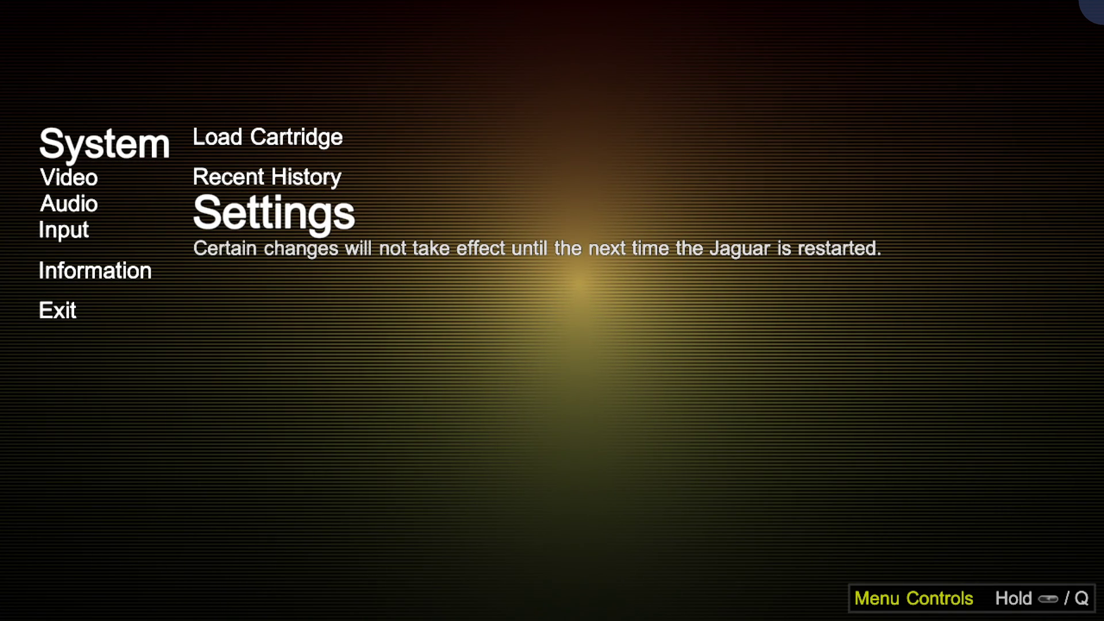
pyautogui.press('Up')
pyautogui.press('Up')
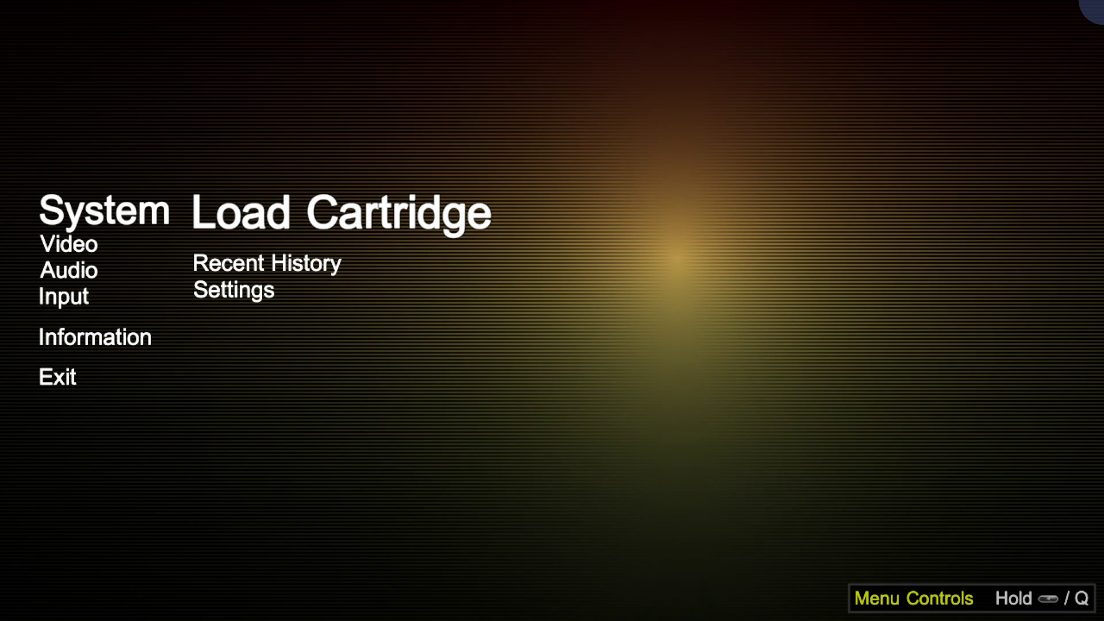
pyautogui.press('Return')
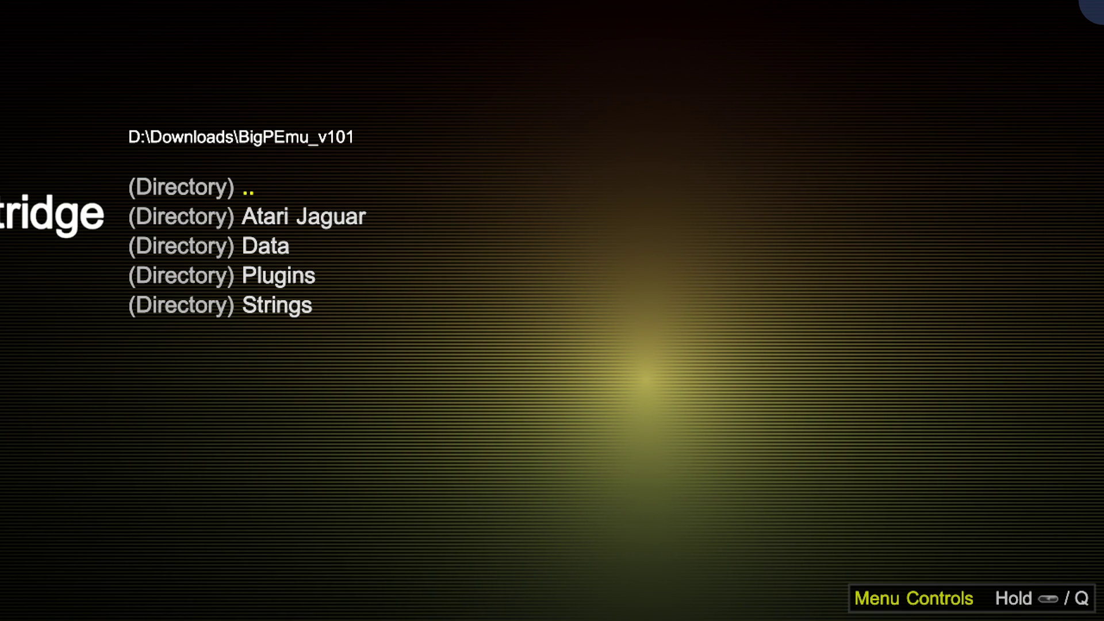
pyautogui.press('Down')
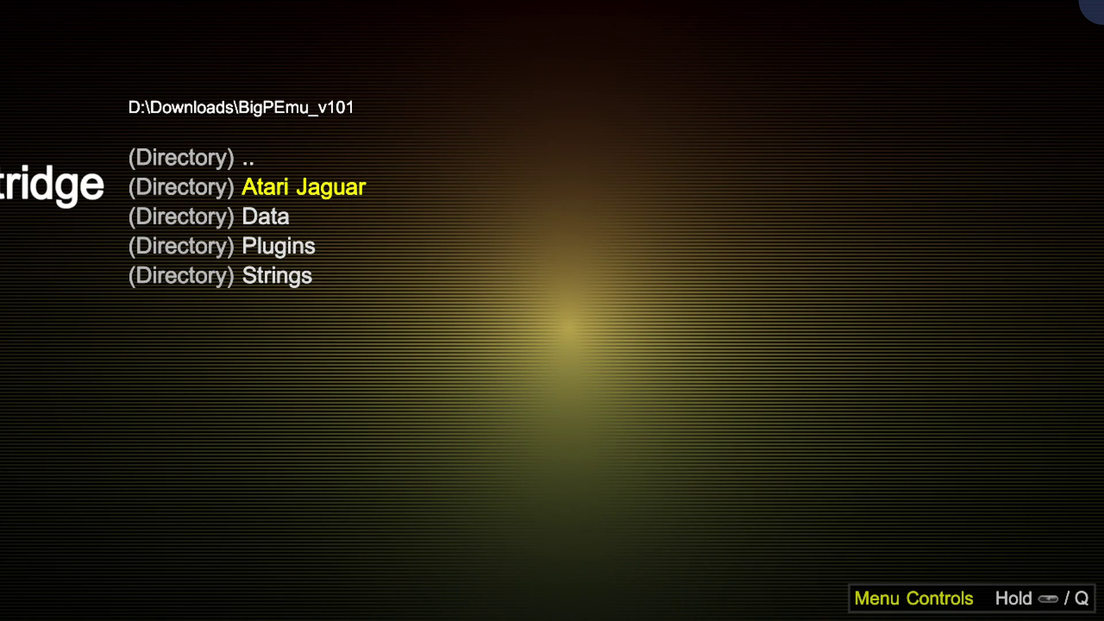
pyautogui.press('Return')
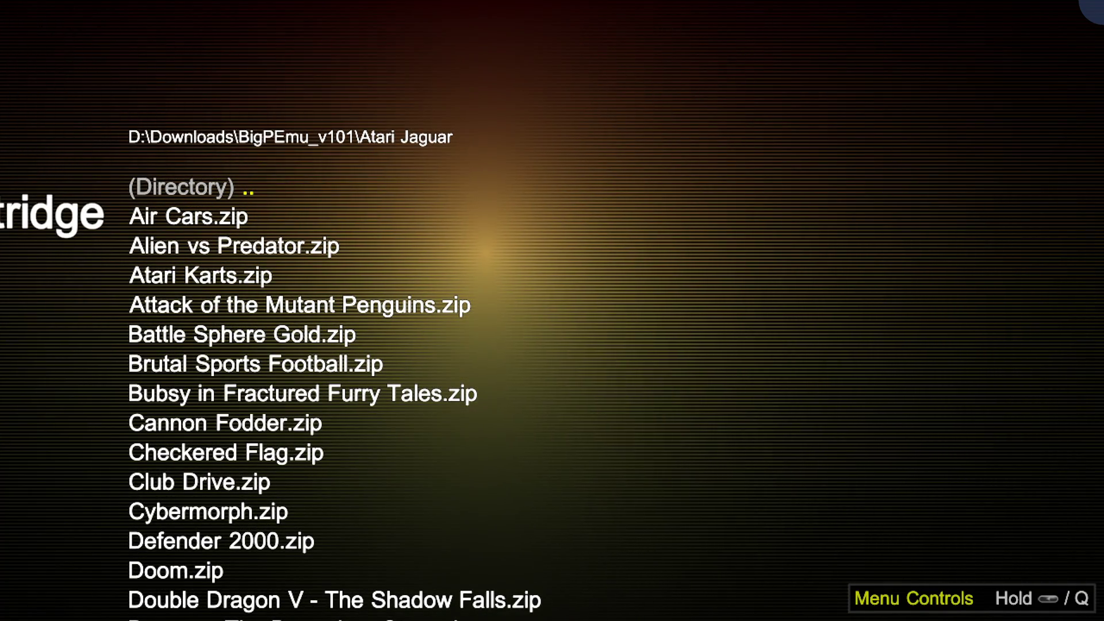
# Browse the first few games with their box art and select Alien vs Predator.zip to play
pyautogui.press('Down')
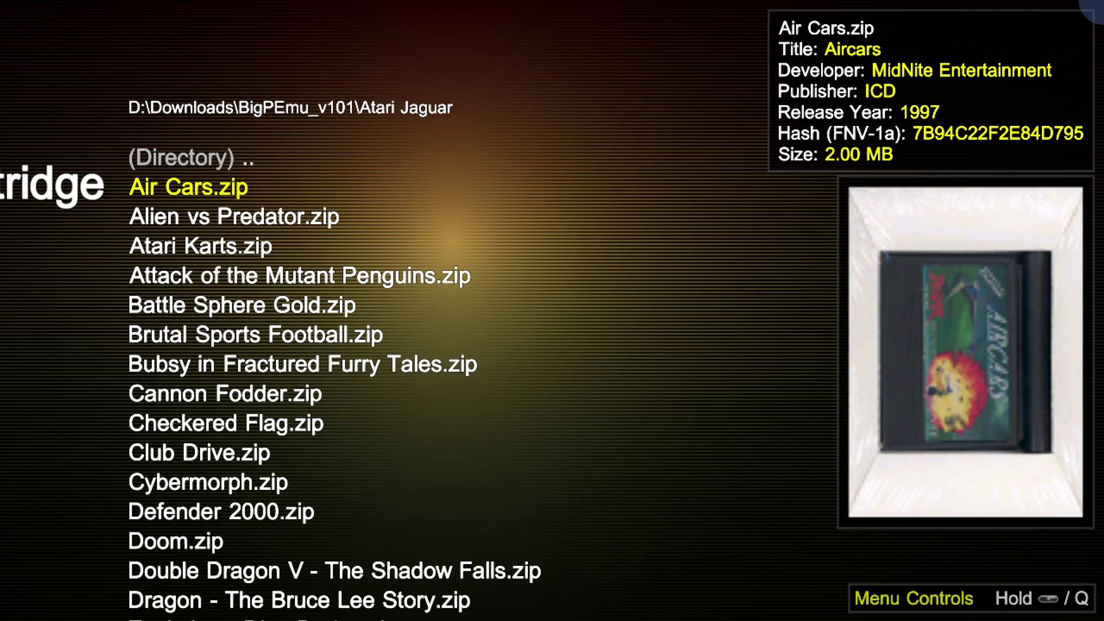
pyautogui.press('Down')
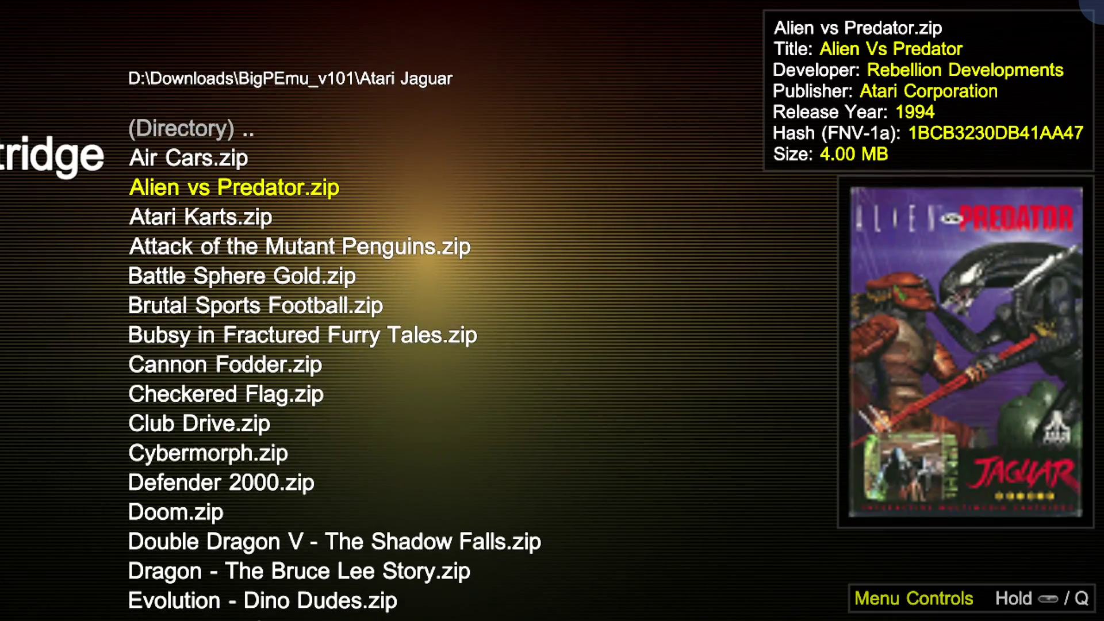
pyautogui.press('Down')
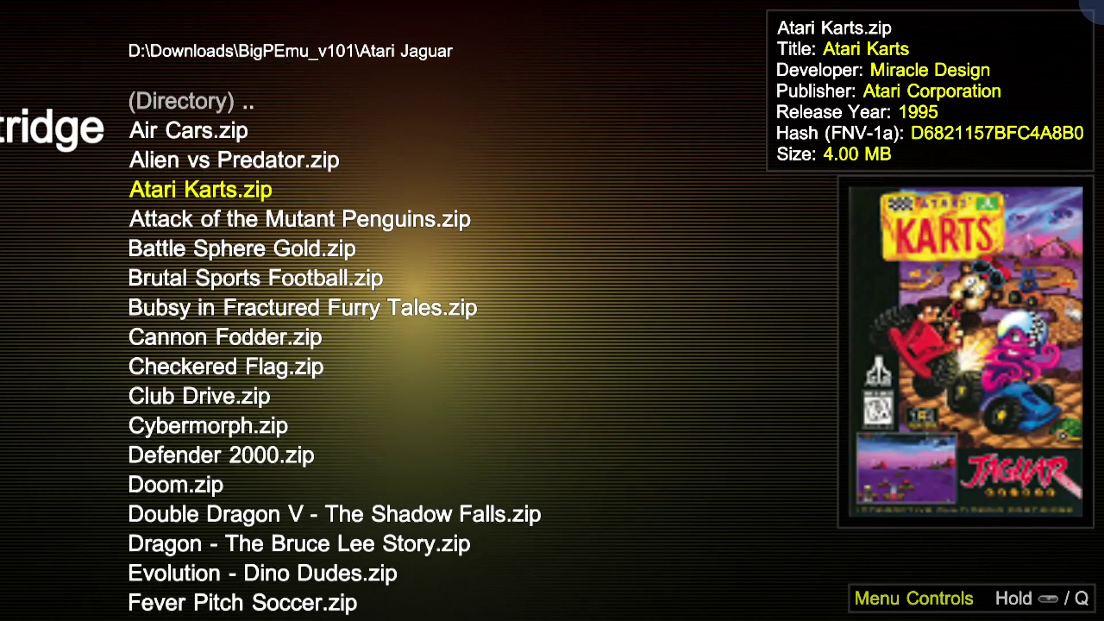
pyautogui.press('Down')
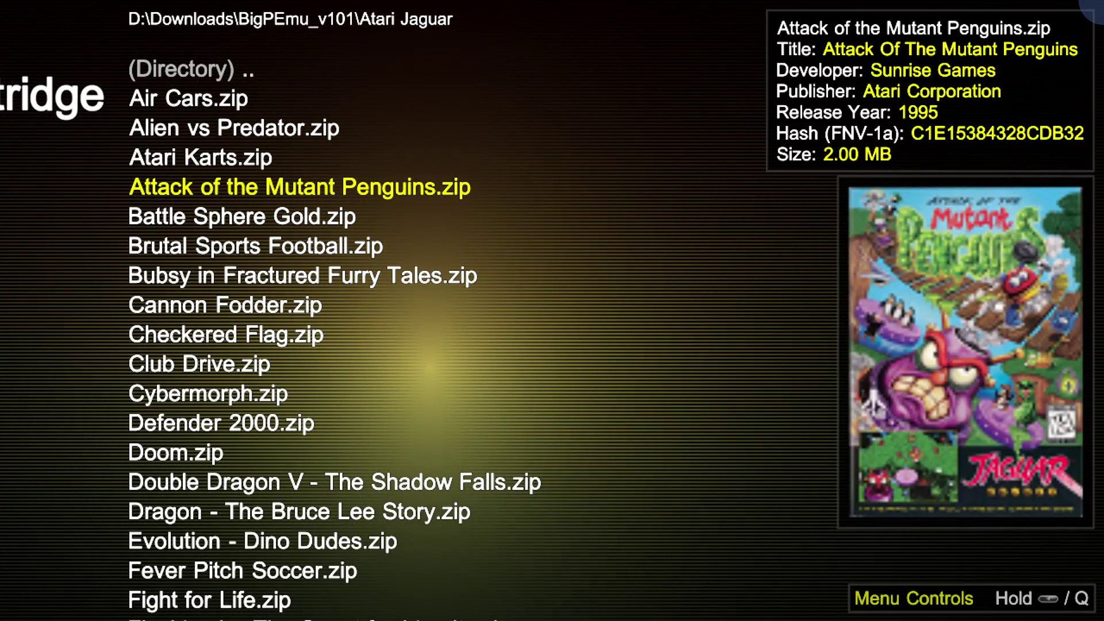
pyautogui.press('Up')
pyautogui.press('Up')
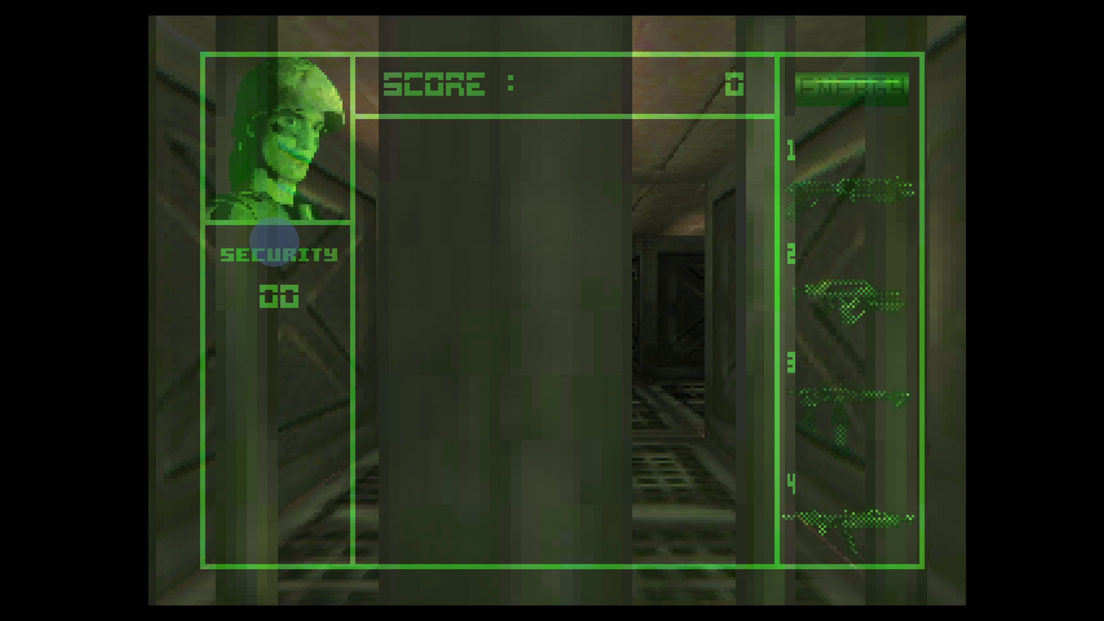
pyautogui.press('Left')
pyautogui.press('Up')
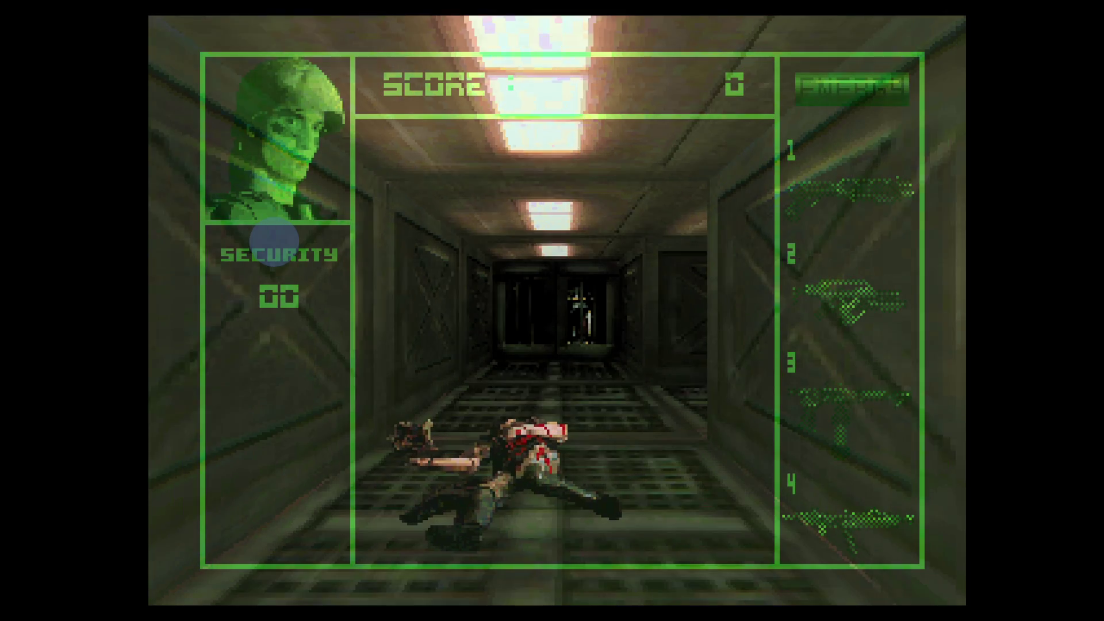
pyautogui.press('Up')
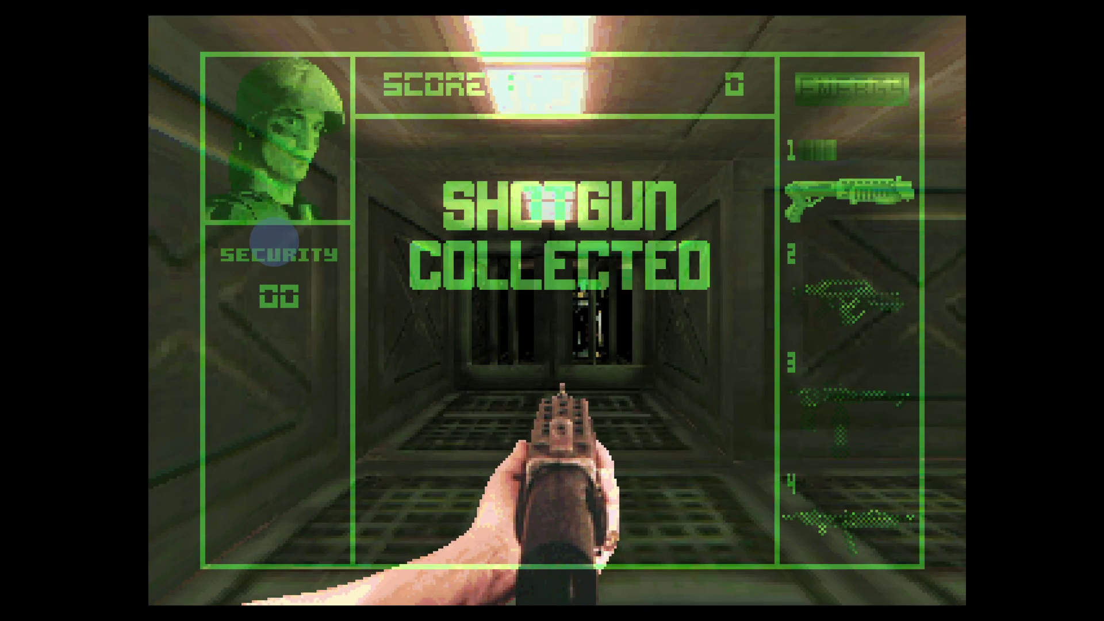
pyautogui.press('Up')
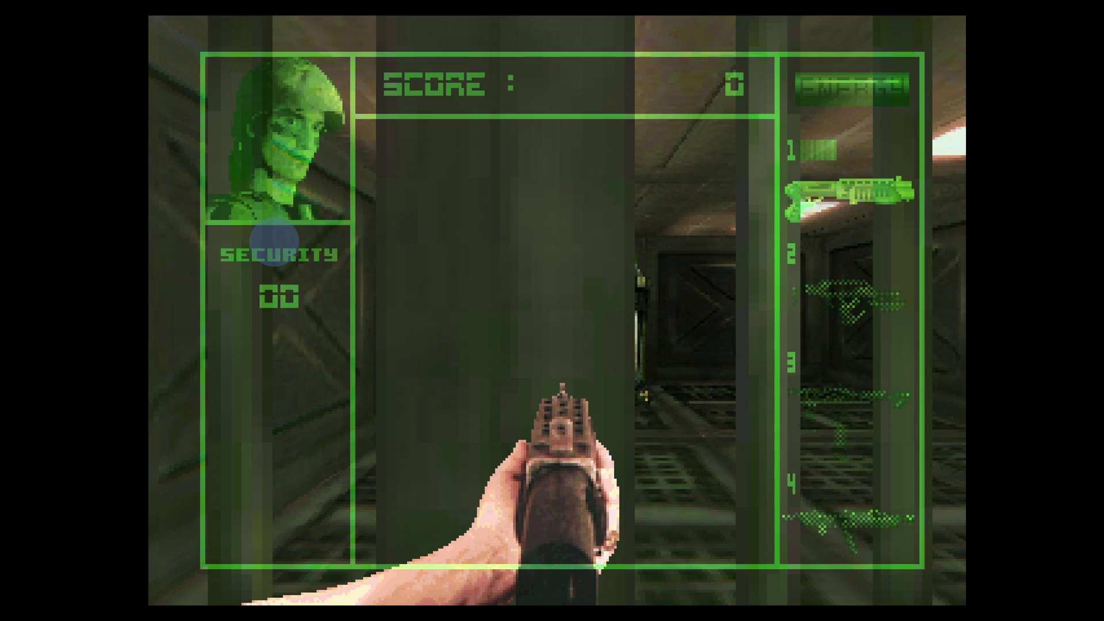
pyautogui.press('space')
pyautogui.press('Right')
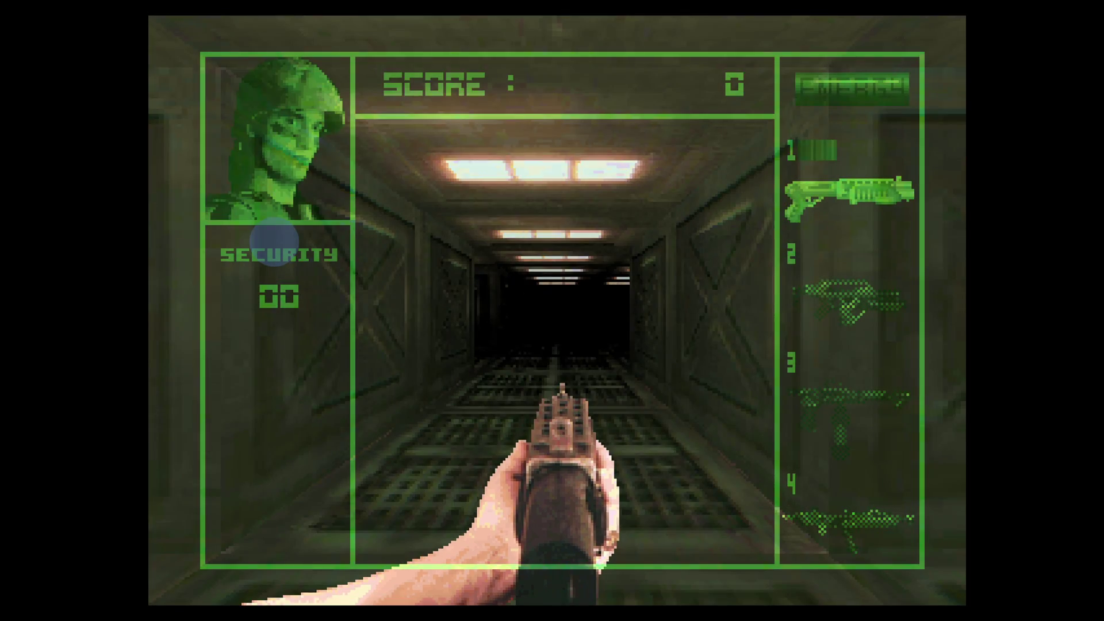
pyautogui.press('Up')
pyautogui.press('Up')
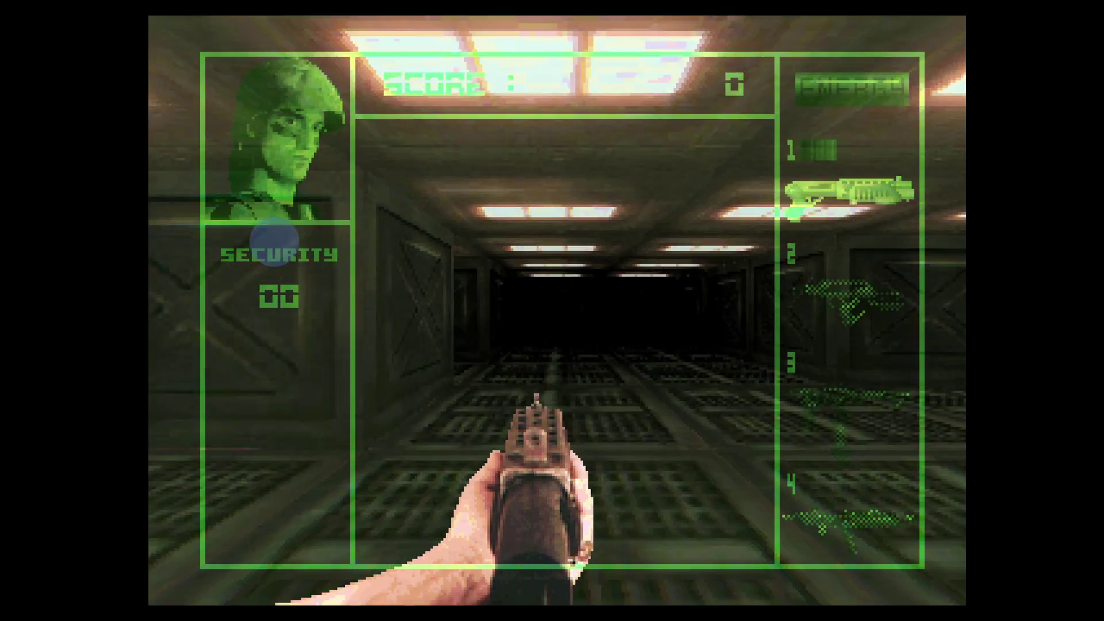
pyautogui.press('Up')
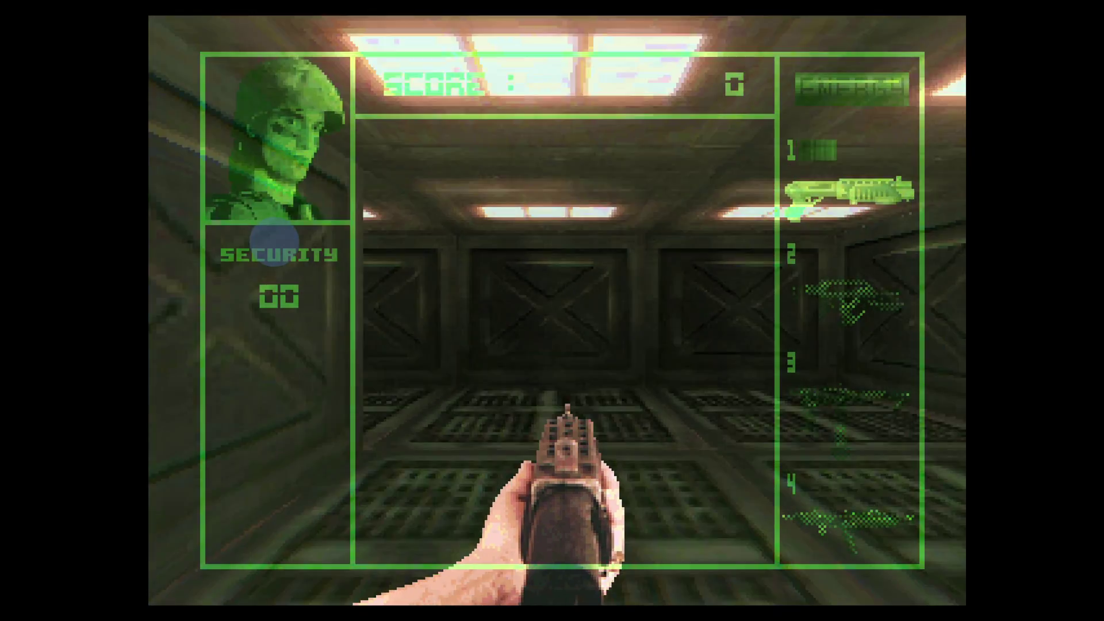
pyautogui.press('Left')
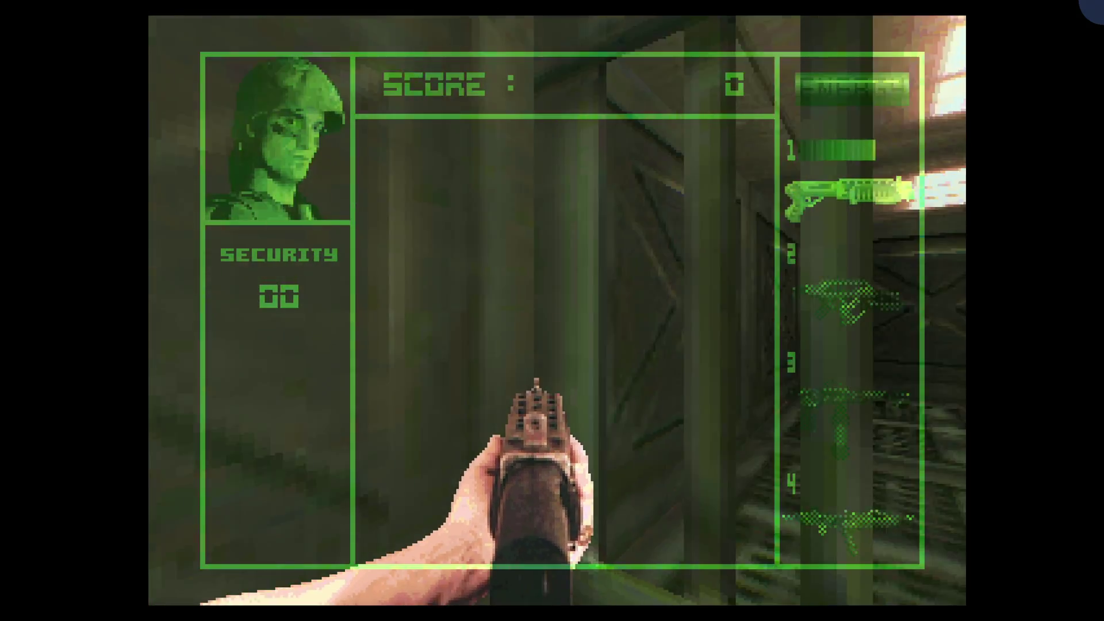
pyautogui.press('Left')
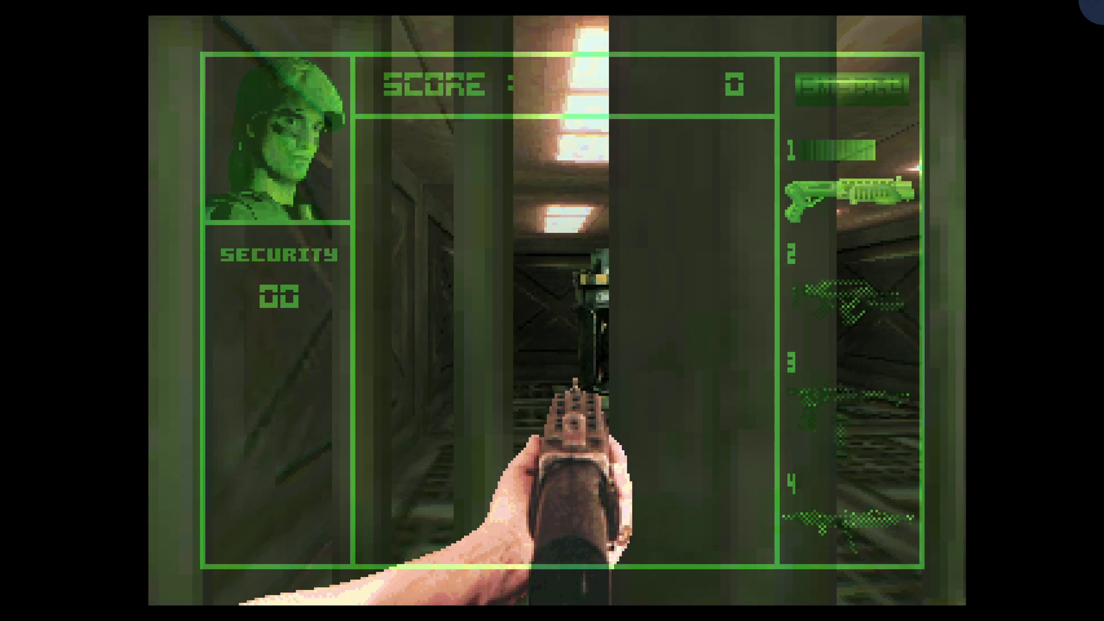
pyautogui.press('Right')
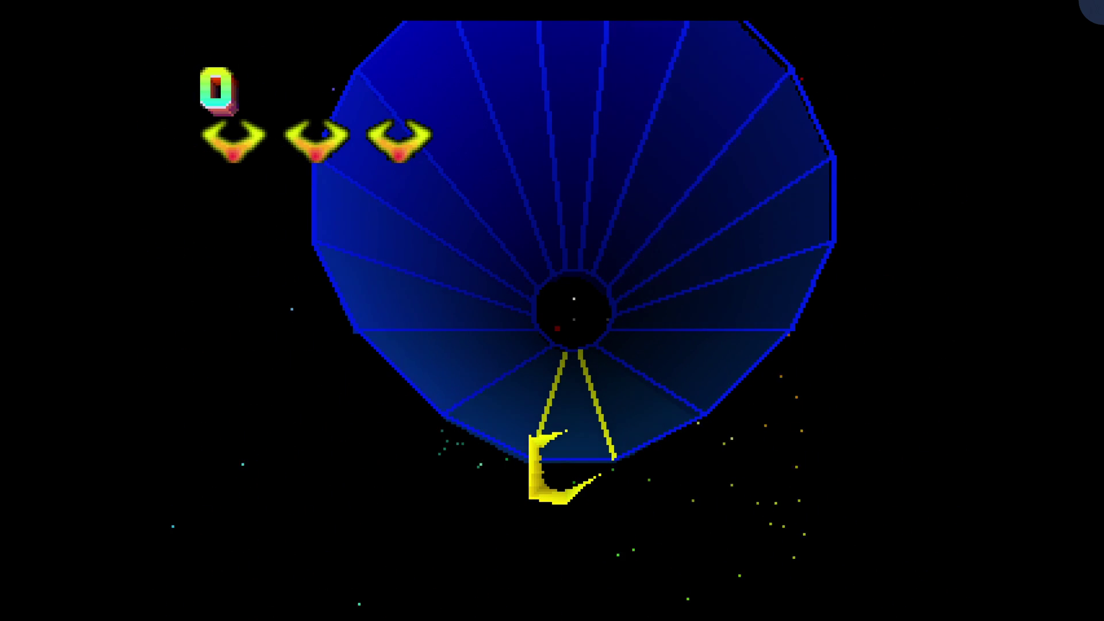
pyautogui.press('Right')
pyautogui.press('Left')
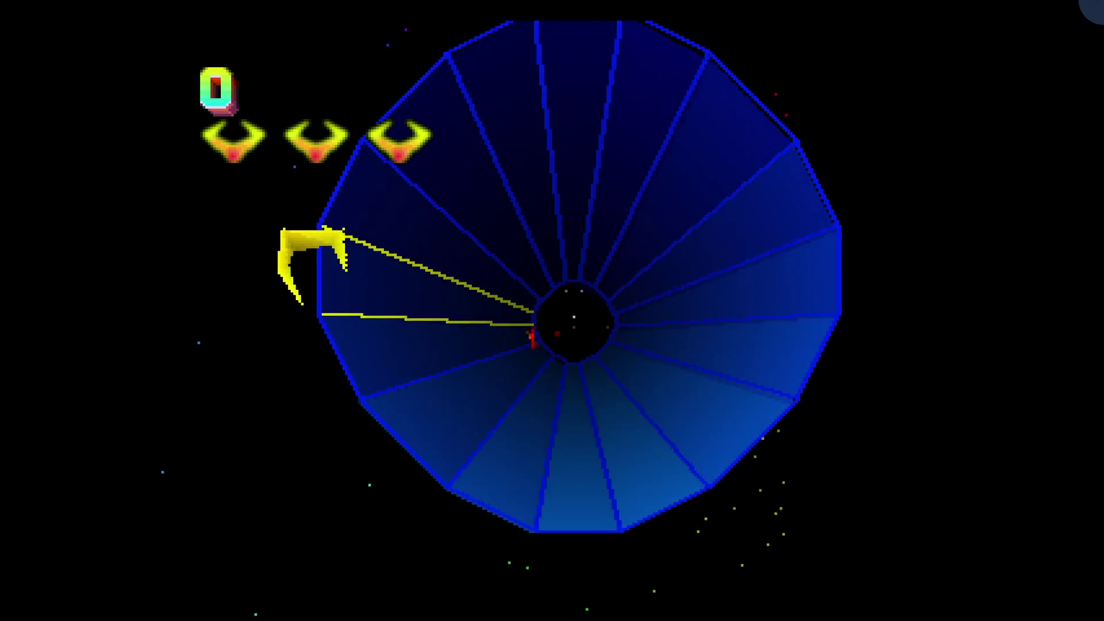
pyautogui.press('Right')
pyautogui.press('Right')
pyautogui.press('Right')
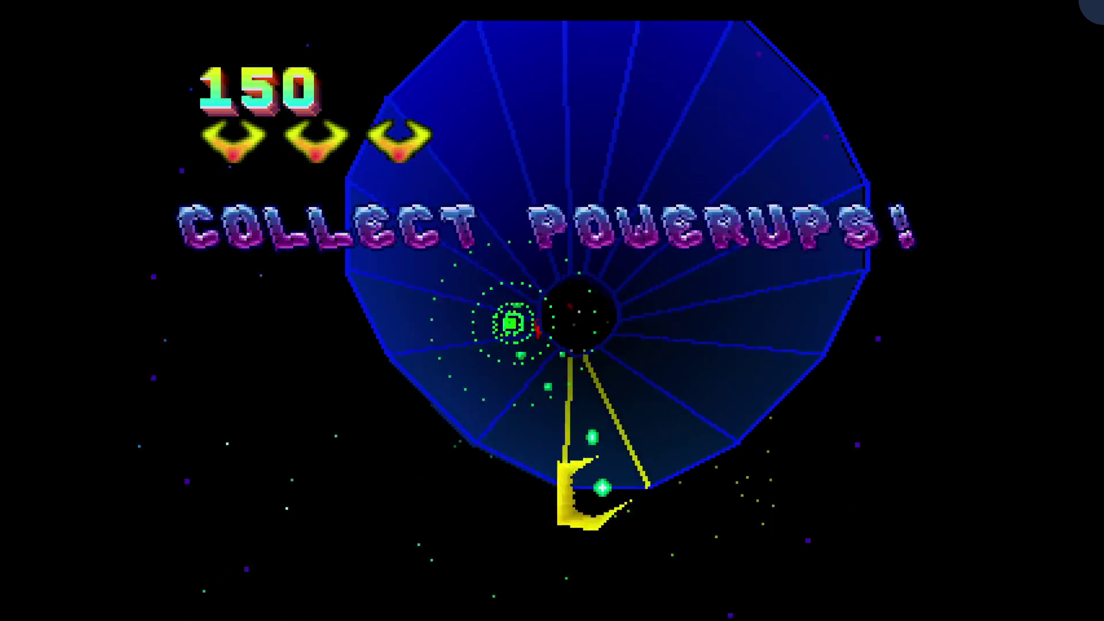
pyautogui.press('Left')
pyautogui.press('Right')
pyautogui.press('Left')
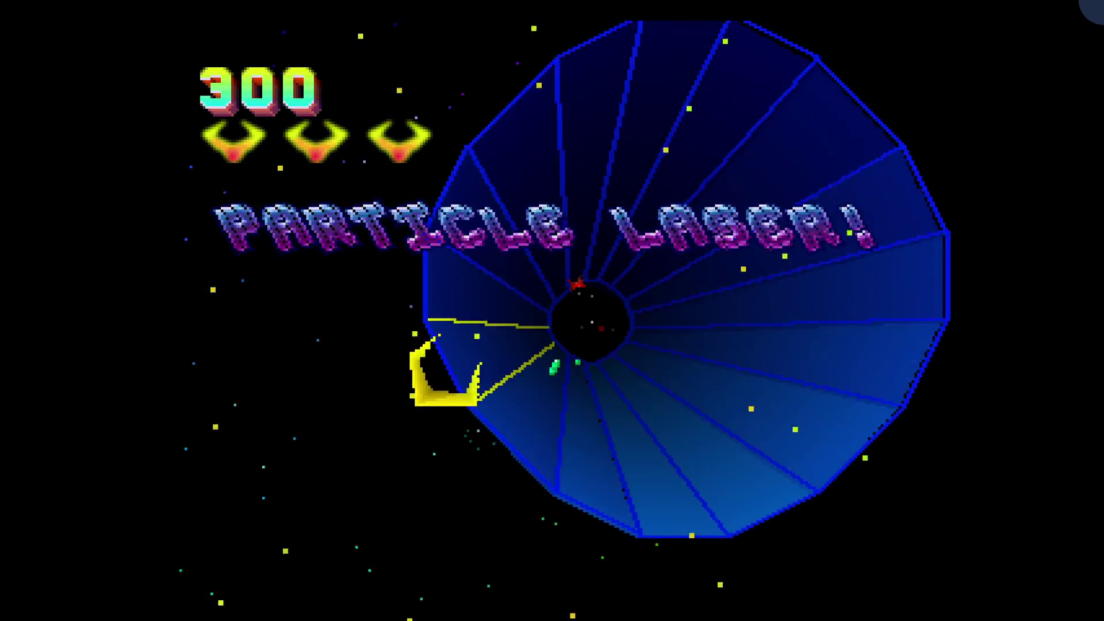
pyautogui.press('Left')
pyautogui.press('Left')
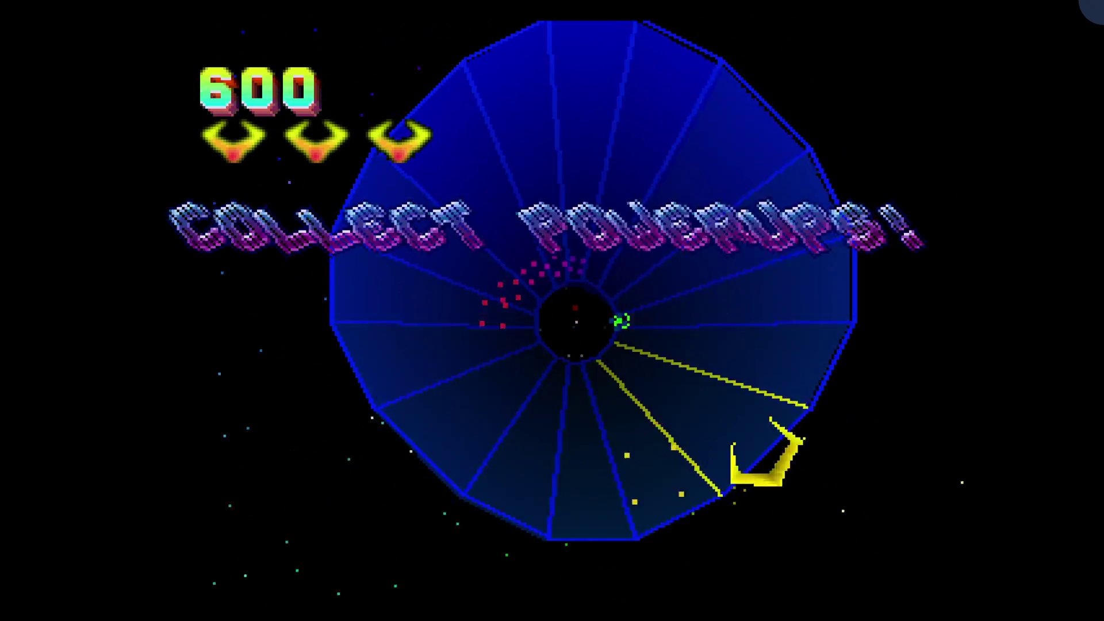
pyautogui.press('Right')
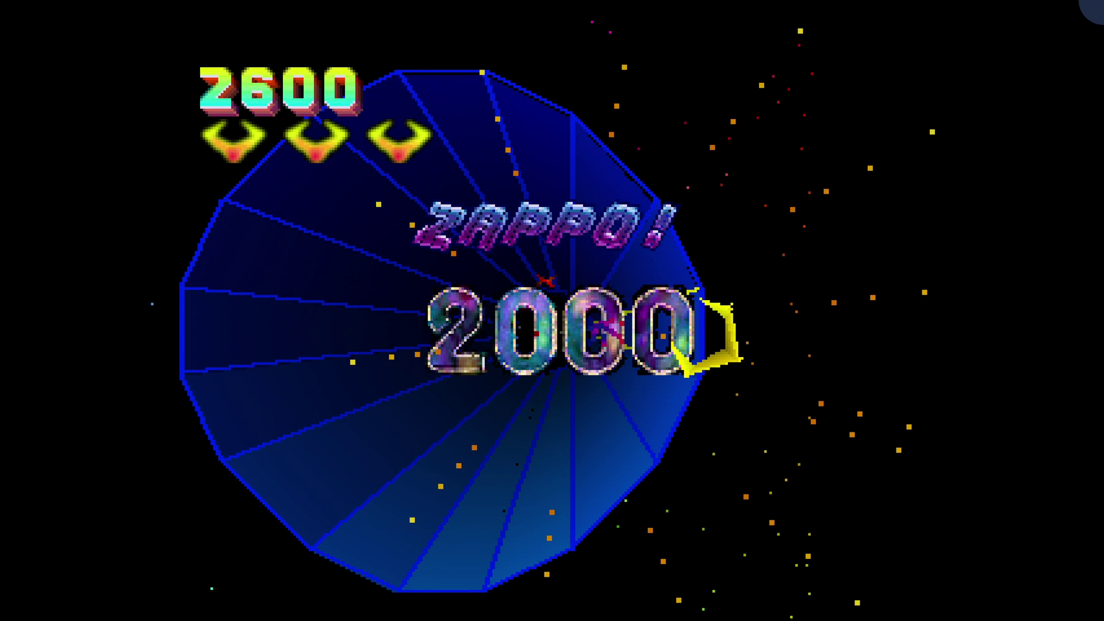
pyautogui.press('Left')
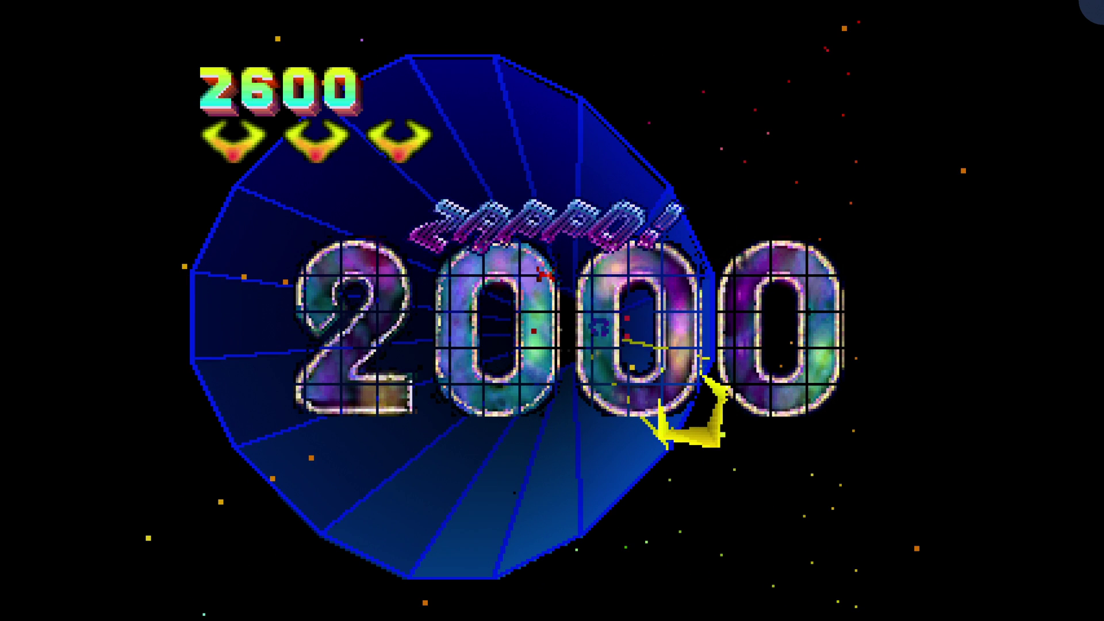
pyautogui.press('Left')
pyautogui.press('Left')
pyautogui.press('Left')
pyautogui.press('Left')
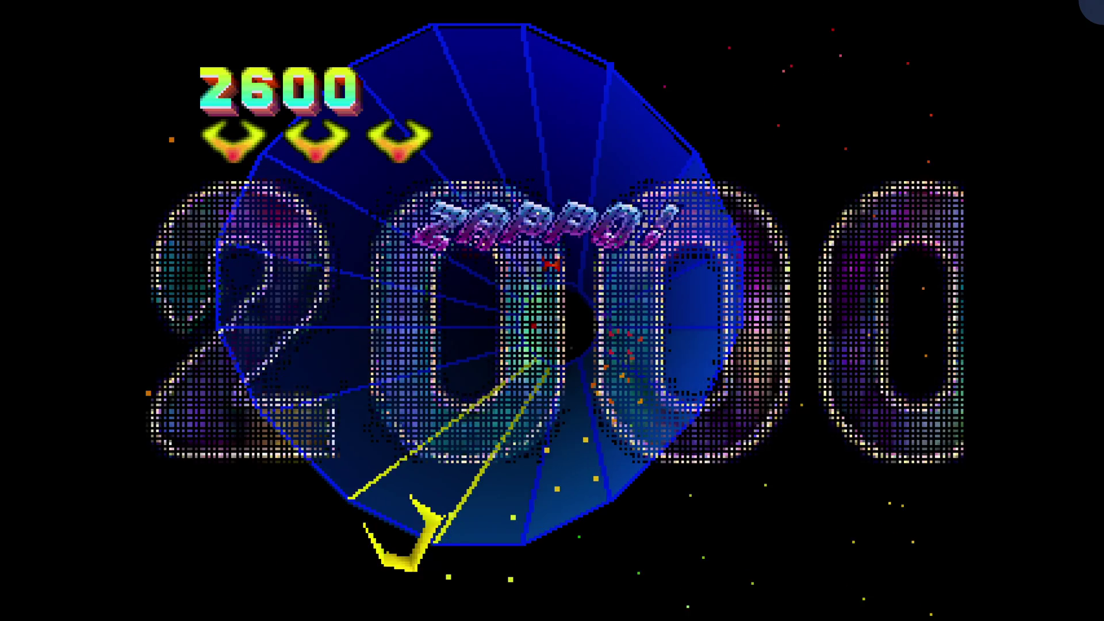
pyautogui.press('Left')
pyautogui.press('Left')
pyautogui.press('Left')
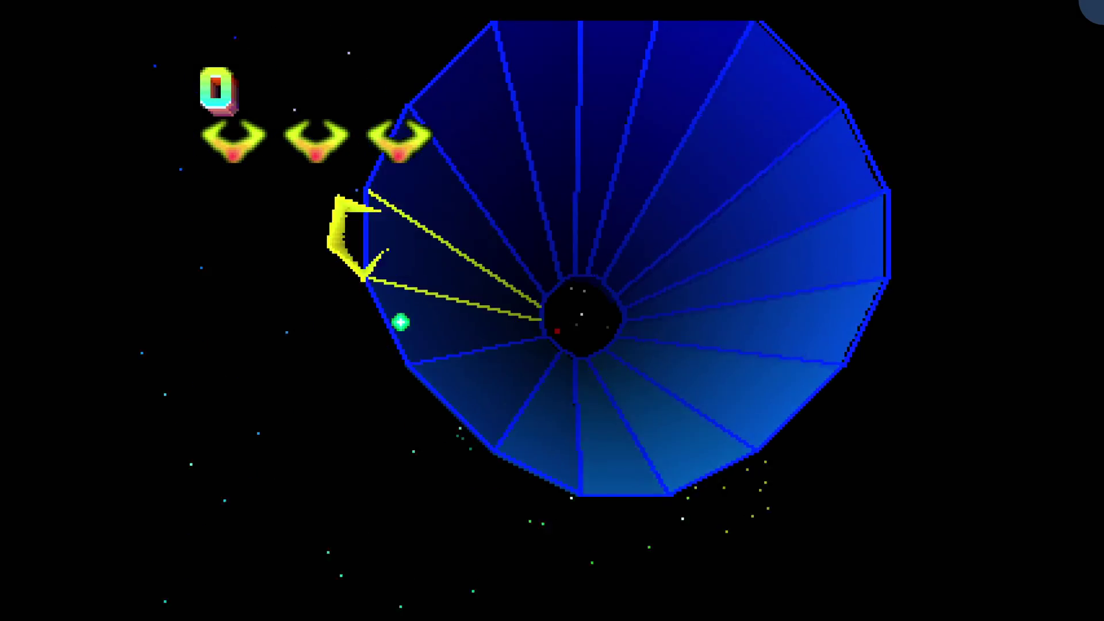
pyautogui.press('Left')
pyautogui.press('Left')
pyautogui.press('Left')
pyautogui.press('Left')
pyautogui.press('Left')
pyautogui.press('Left')
pyautogui.press('Right')
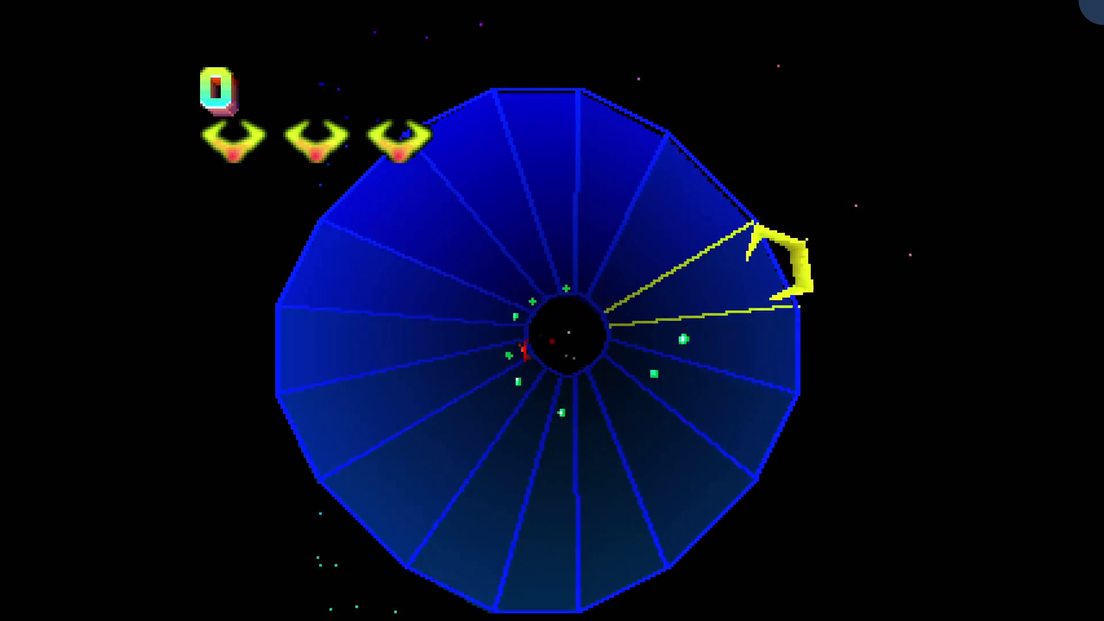
pyautogui.press('Left')
pyautogui.press('Right')
pyautogui.press('Right')
pyautogui.press('Left')
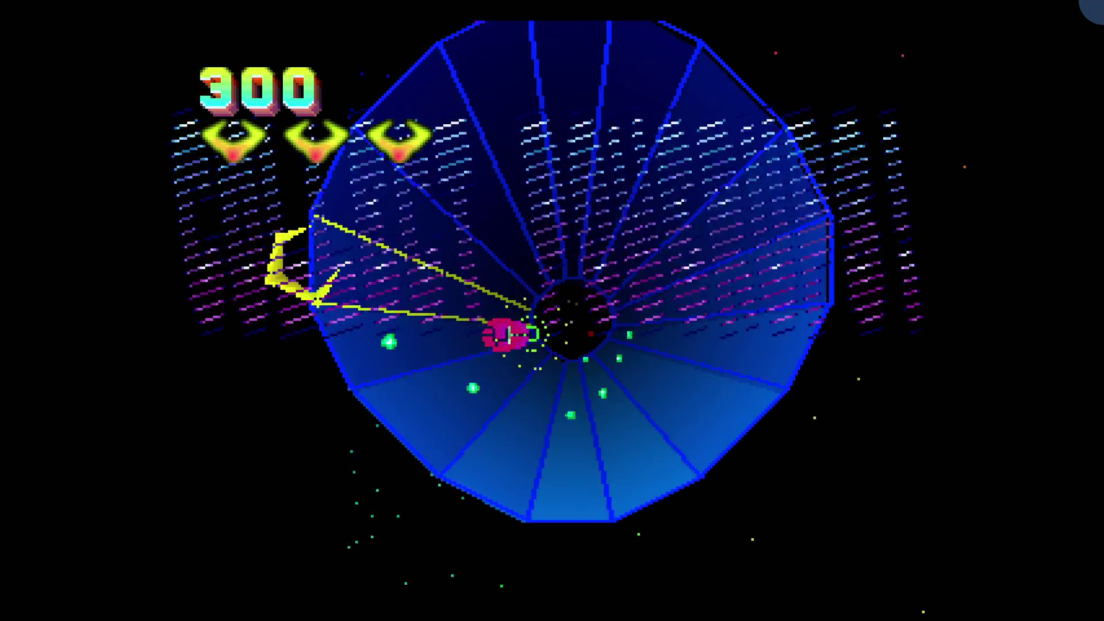
pyautogui.press('Right')
pyautogui.press('Right')
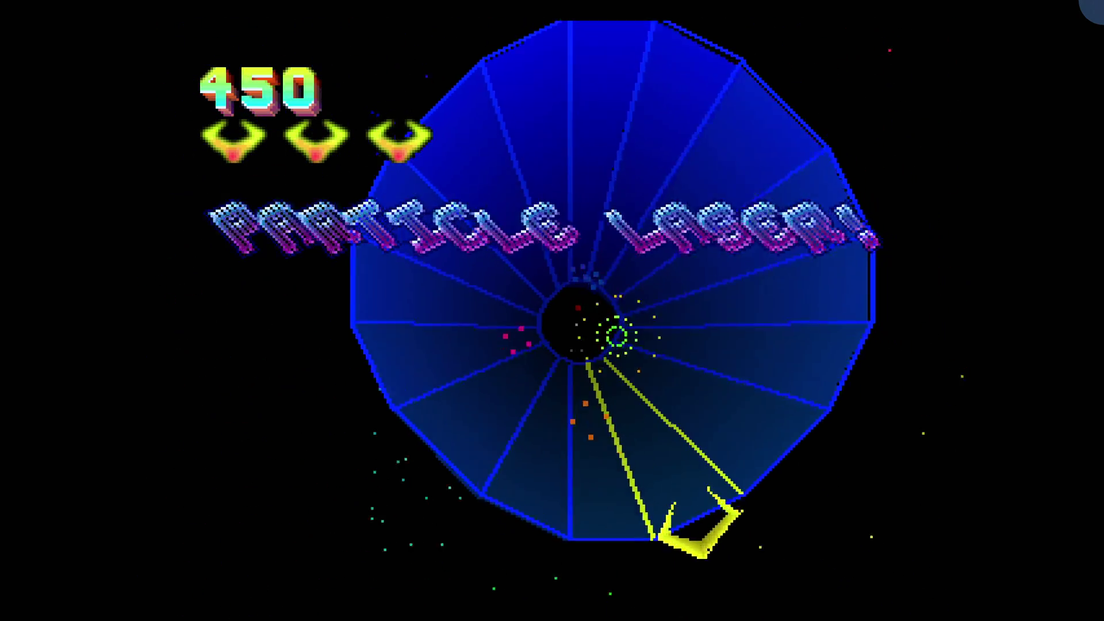
pyautogui.press('Left')
pyautogui.press('Right')
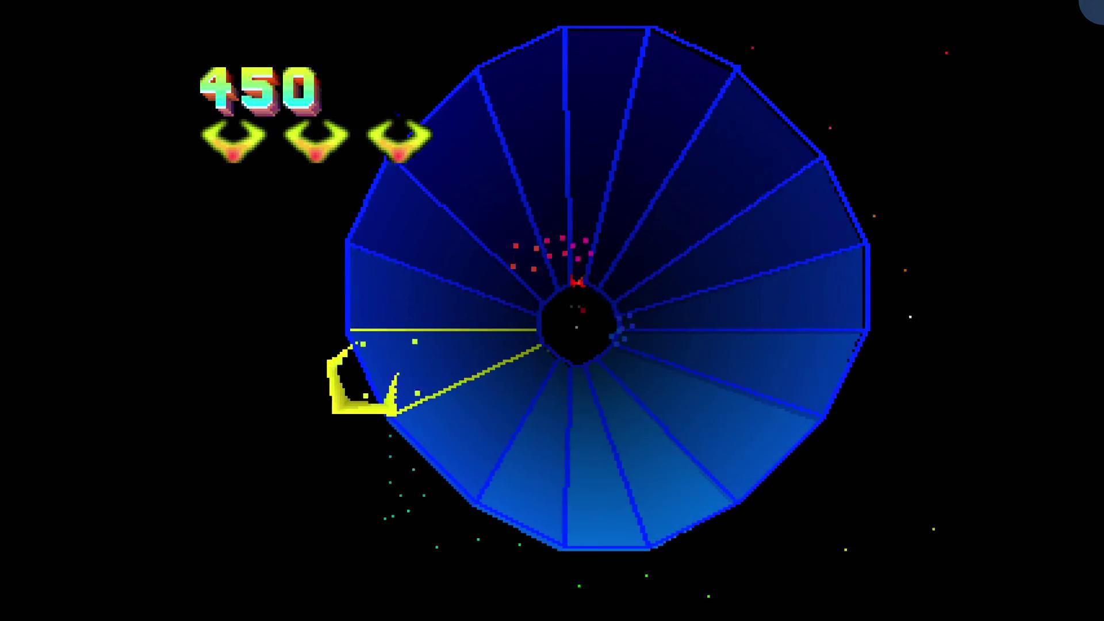
pyautogui.press('Right')
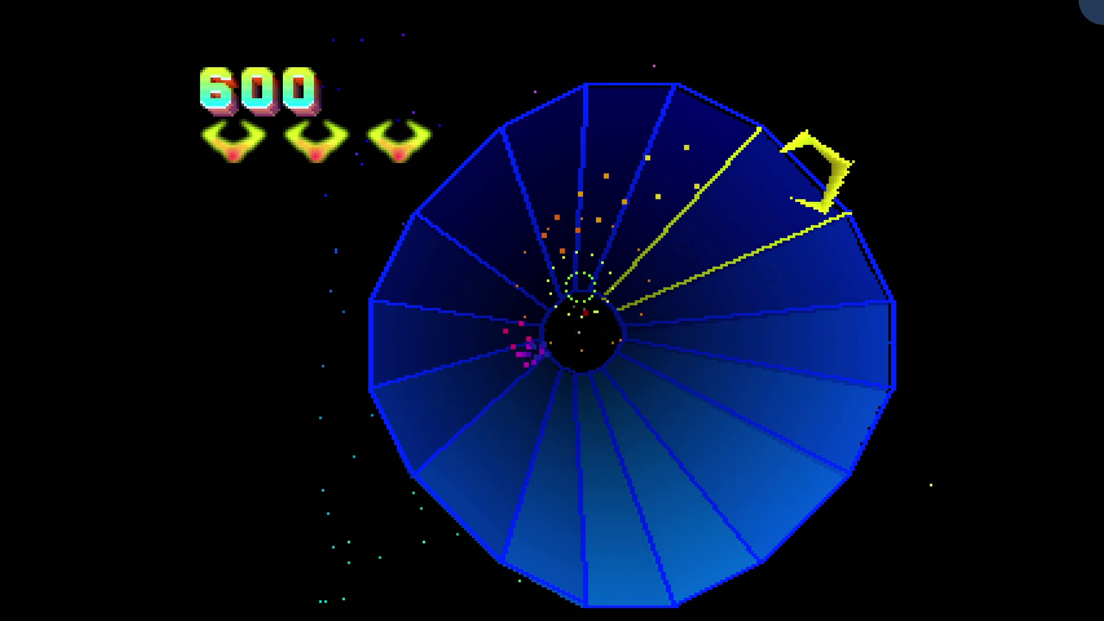
pyautogui.press('Right')
pyautogui.press('Right')
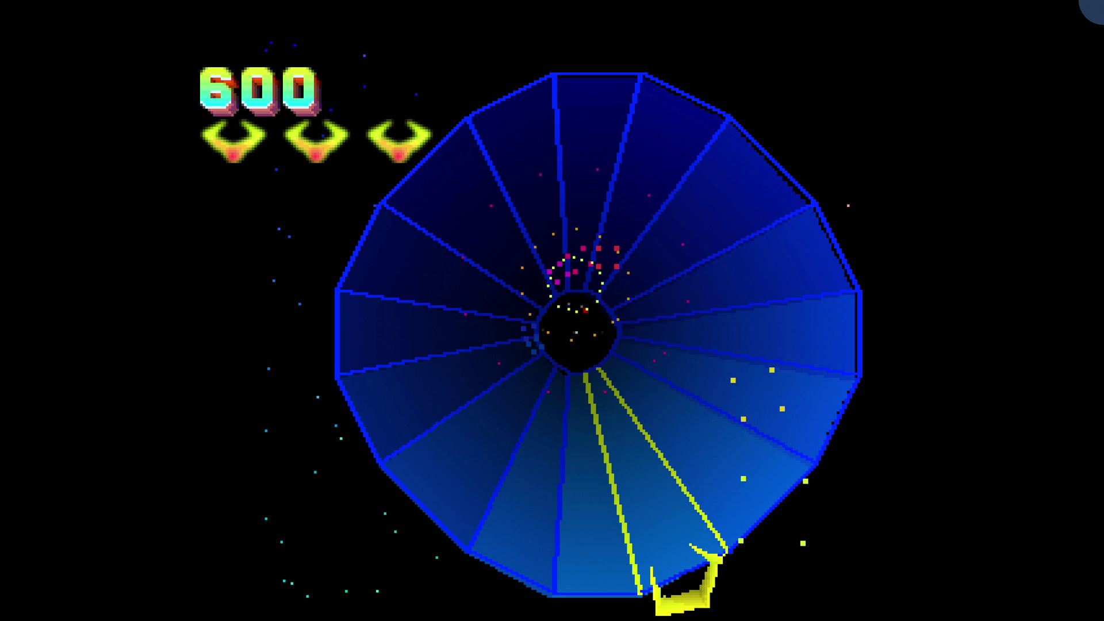
pyautogui.press('Right')
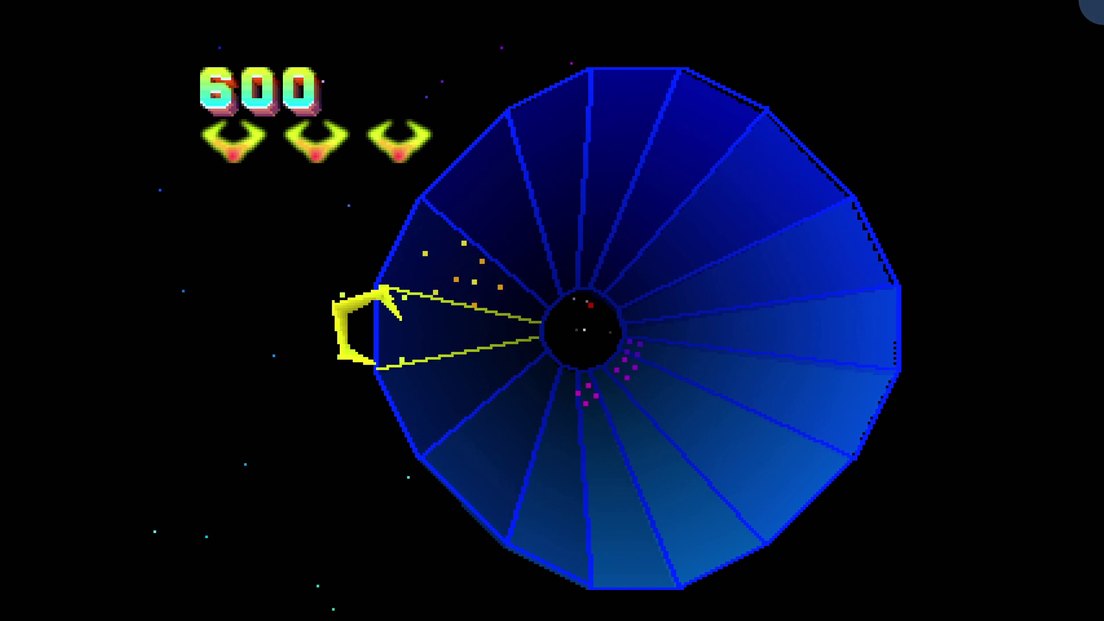
pyautogui.press('Left')
pyautogui.press('Left')
pyautogui.press('Left')
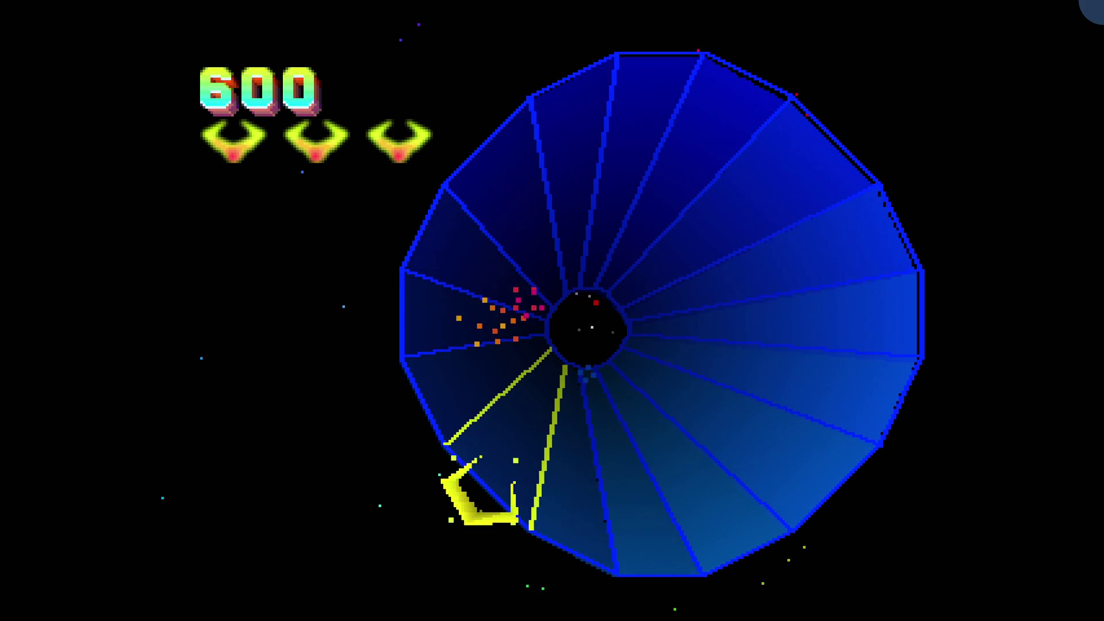
pyautogui.press('Right')
pyautogui.press('Right')
pyautogui.press('Right')
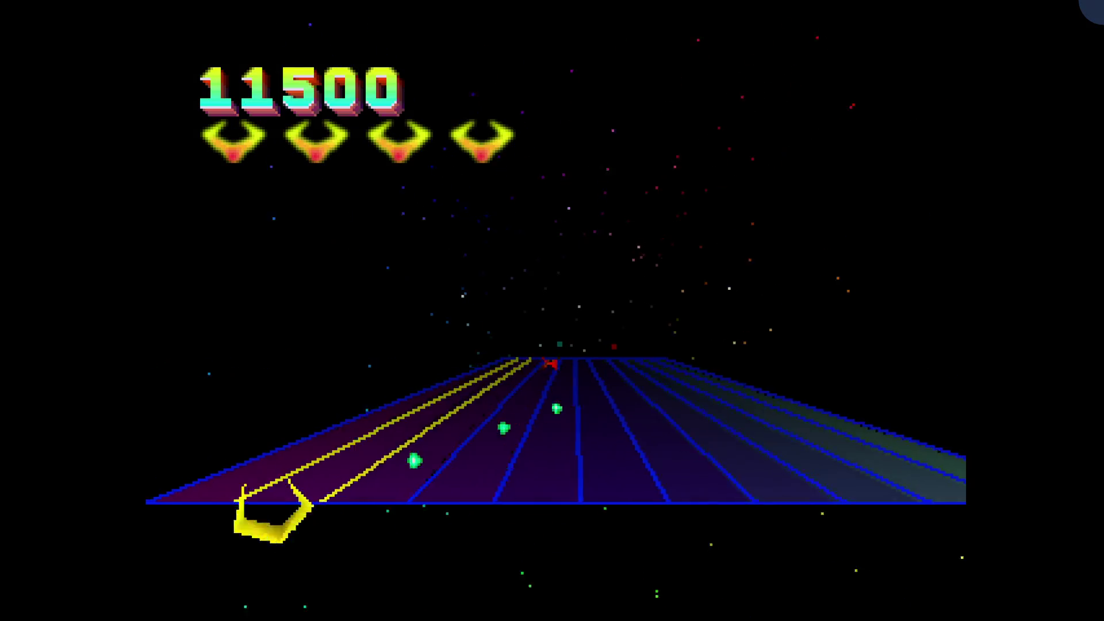
pyautogui.press('Right')
pyautogui.press('Right')
pyautogui.press('Right')
pyautogui.press('Right')
pyautogui.press('Right')
pyautogui.press('Right')
pyautogui.press('Right')
pyautogui.press('Right')
pyautogui.press('Right')
pyautogui.press('Left')
pyautogui.press('Left')
pyautogui.press('Left')
pyautogui.press('Left')
pyautogui.press('Left')
pyautogui.press('Left')
pyautogui.press('Left')
pyautogui.press('Left')
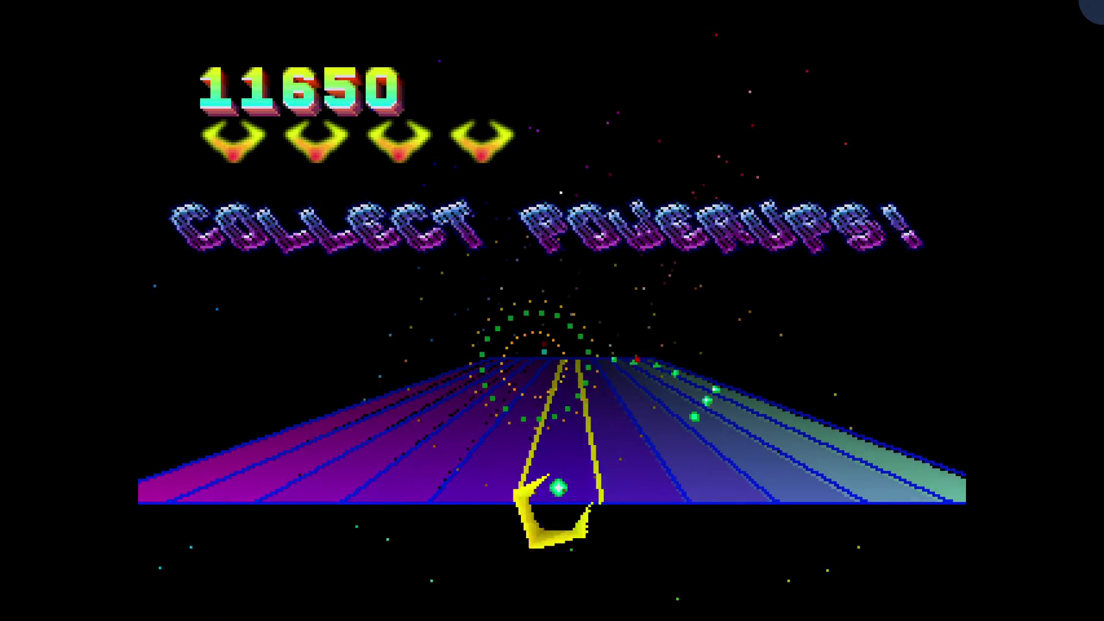
pyautogui.press('Right')
pyautogui.press('Right')
pyautogui.press('Right')
pyautogui.press('Right')
pyautogui.press('Right')
pyautogui.press('Right')
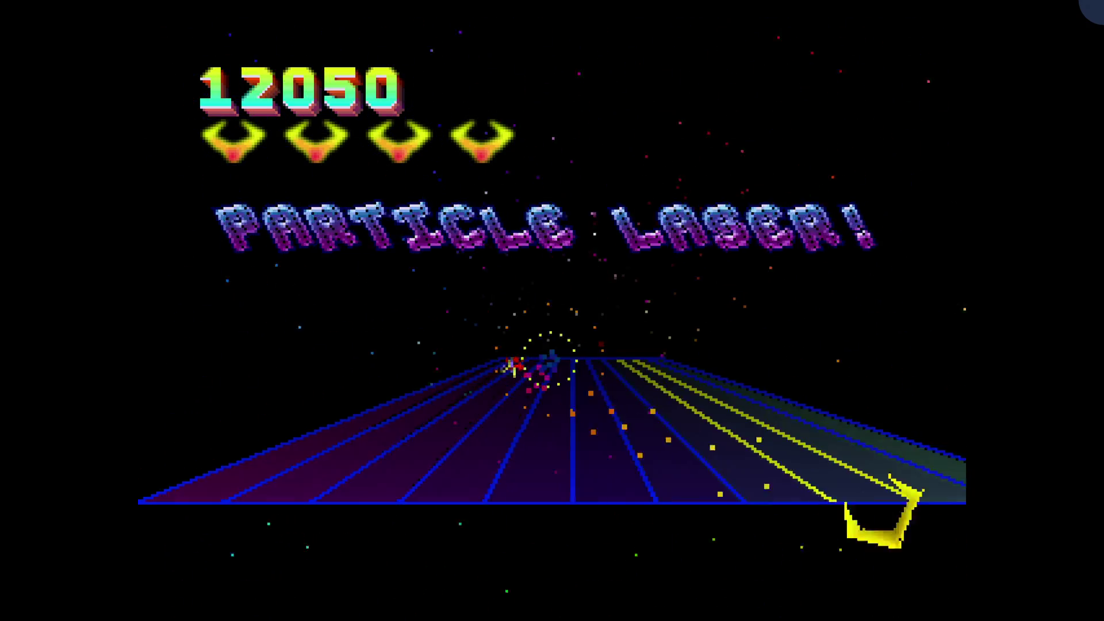